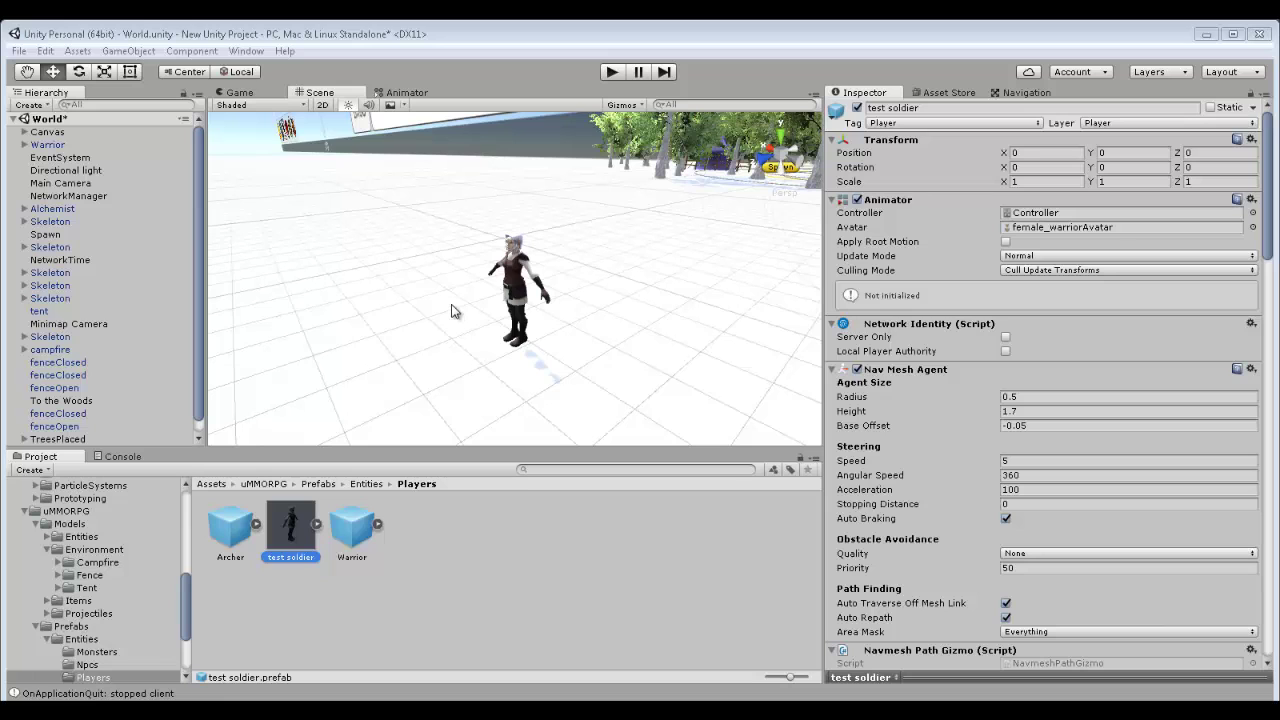
- Open the Soldier animations folder in the project assets and select the sold model
left_click_drag(390, 356, 571, 337, "alt")
mouse_move(571, 337)
right_mouse_down("alt")
mouse_move(505, 352)
mouse_move(666, 386)
mouse_move(634, 371)
mouse_move(560, 389)
mouse_move(398, 391)
right_mouse_up("alt")
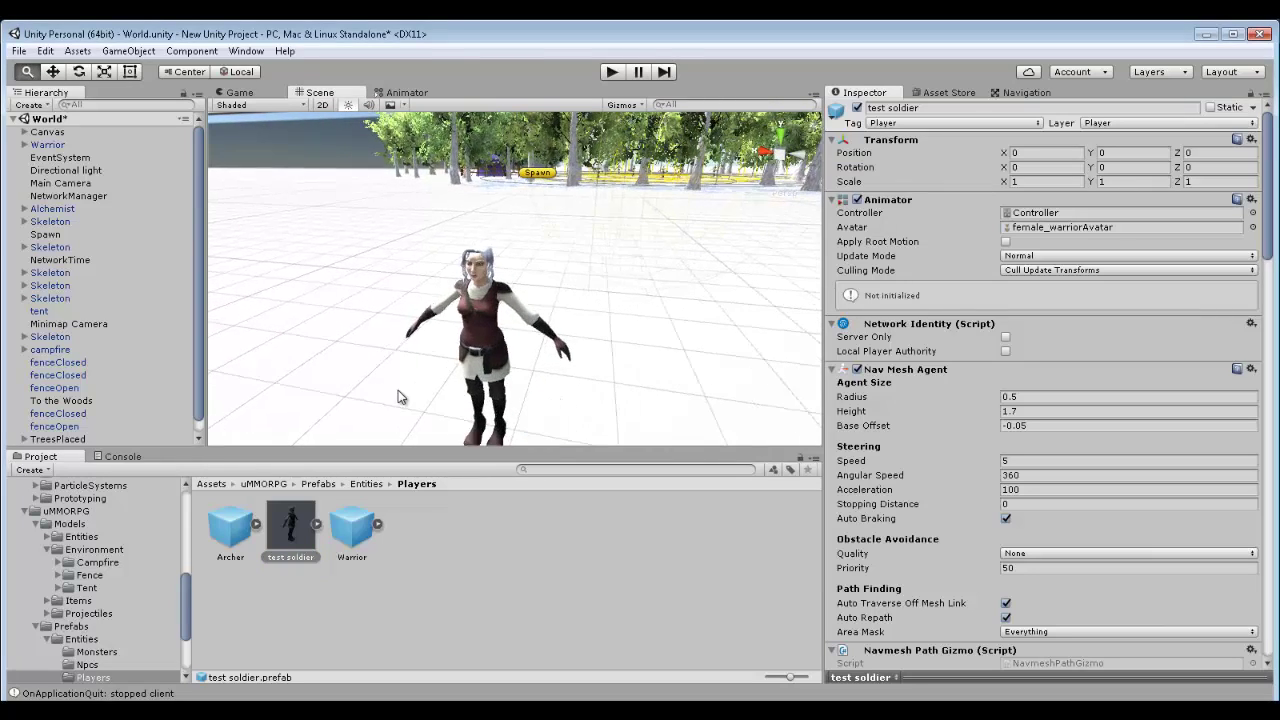
mouse_move(414, 380)
left_mouse_down()
mouse_move(423, 354)
mouse_move(369, 364)
mouse_move(363, 437)
left_mouse_up()
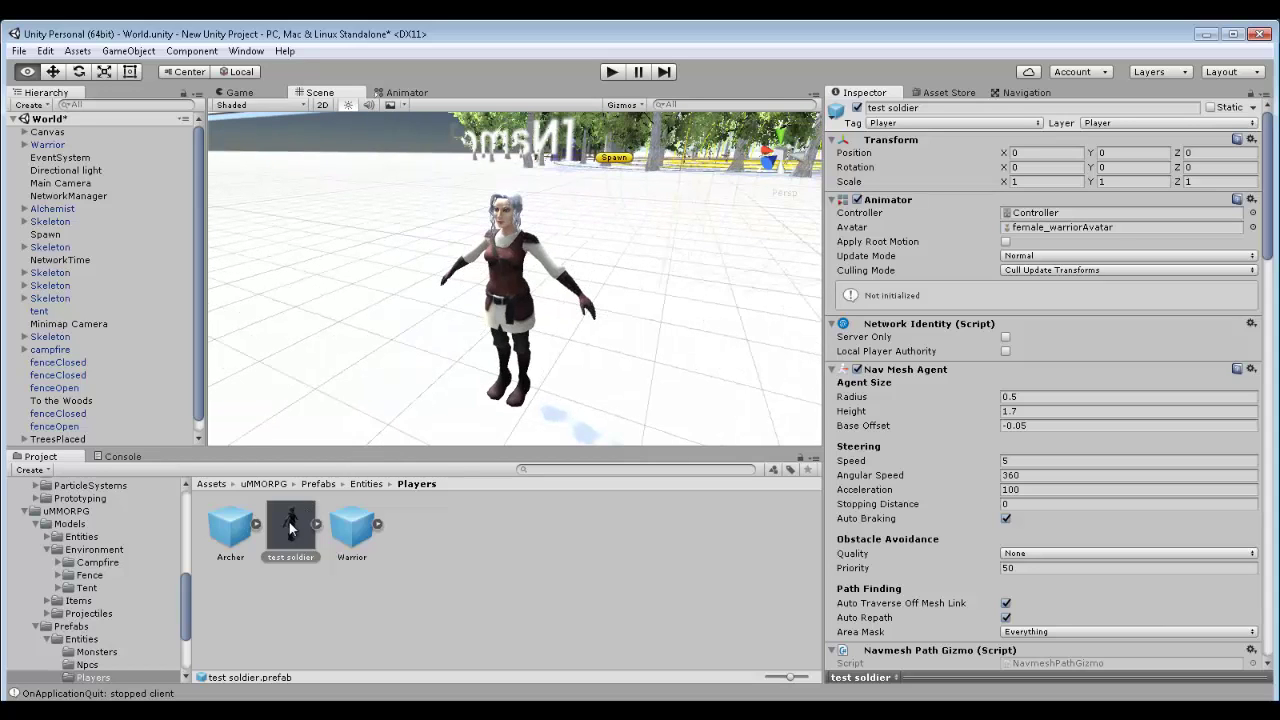
left_click(211, 485)
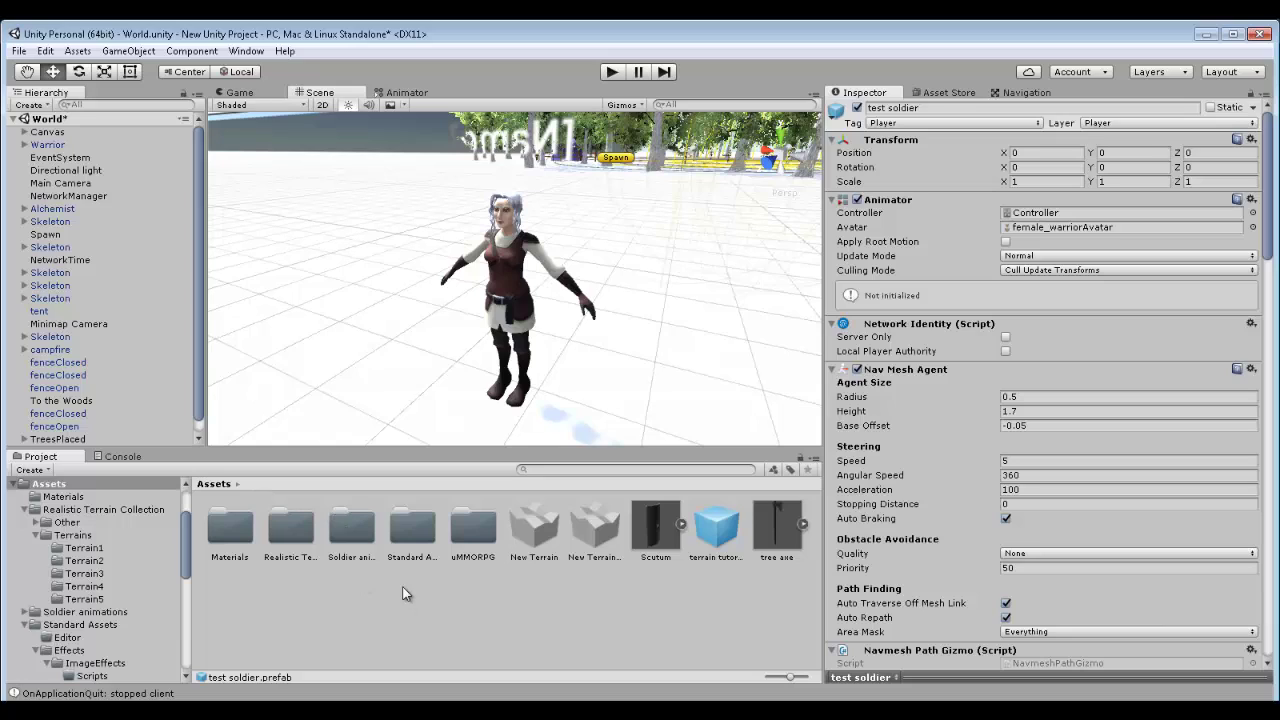
double_click(360, 544)
left_click(351, 540)
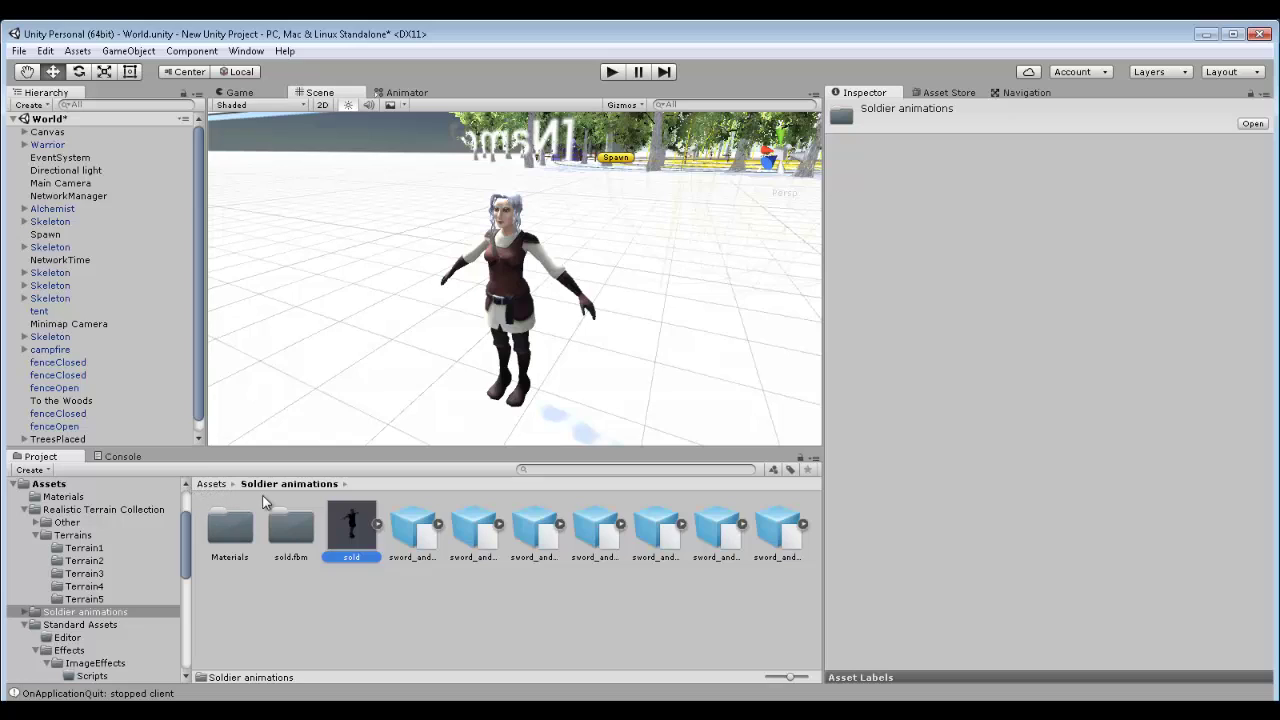
- Browse to uMMORPG > Prefabs > Entities > Players in the project assets and select the Warrior prefab
left_click(186, 579)
left_click_drag(184, 571, 184, 617)
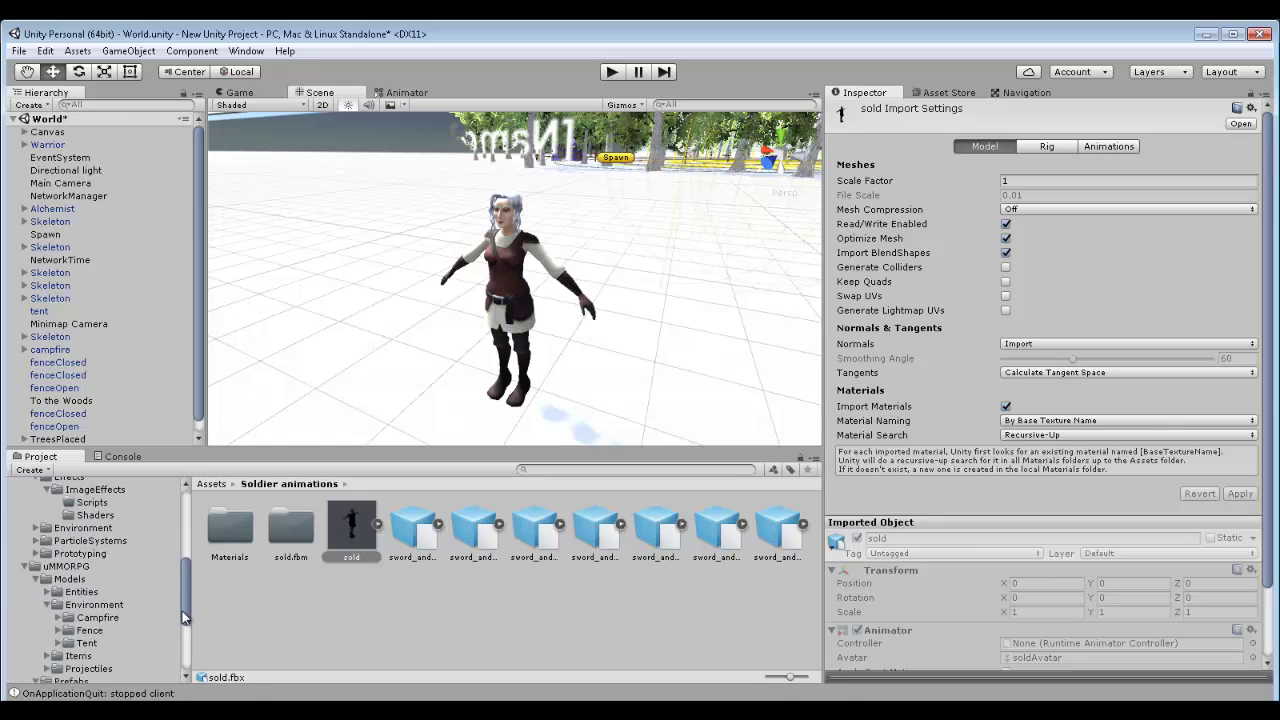
left_click(83, 569)
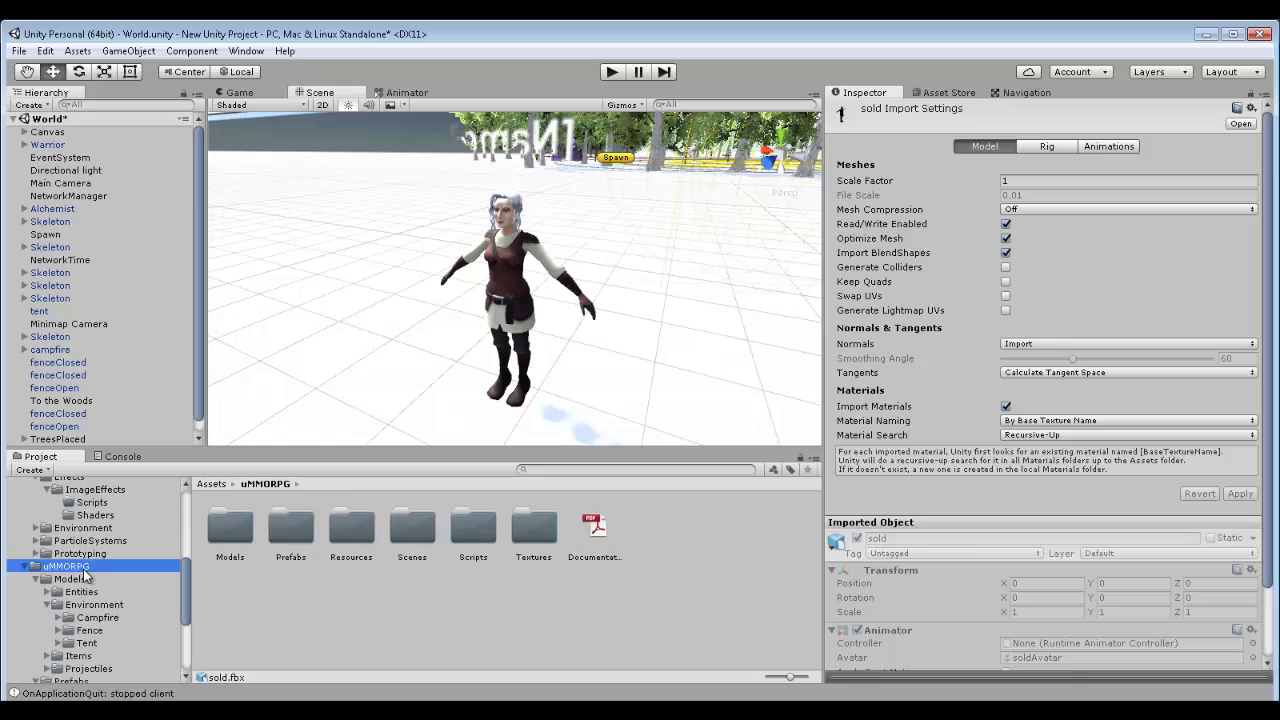
double_click(307, 532)
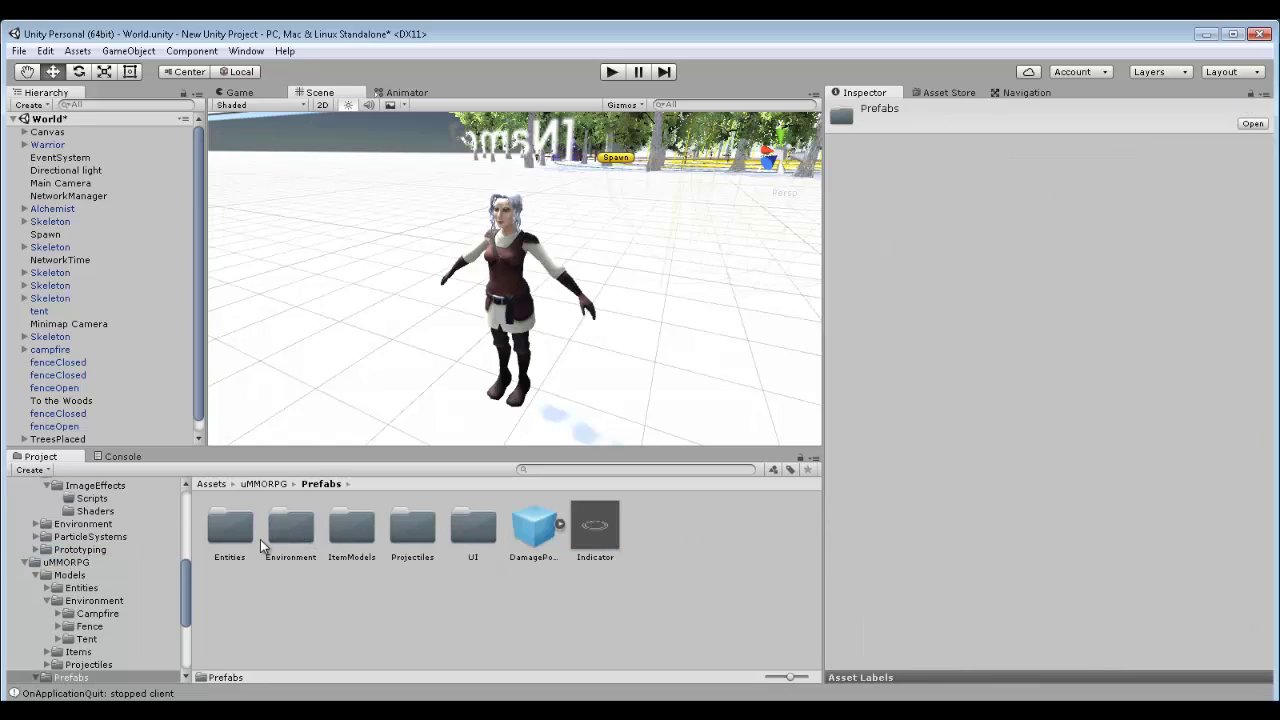
double_click(231, 535)
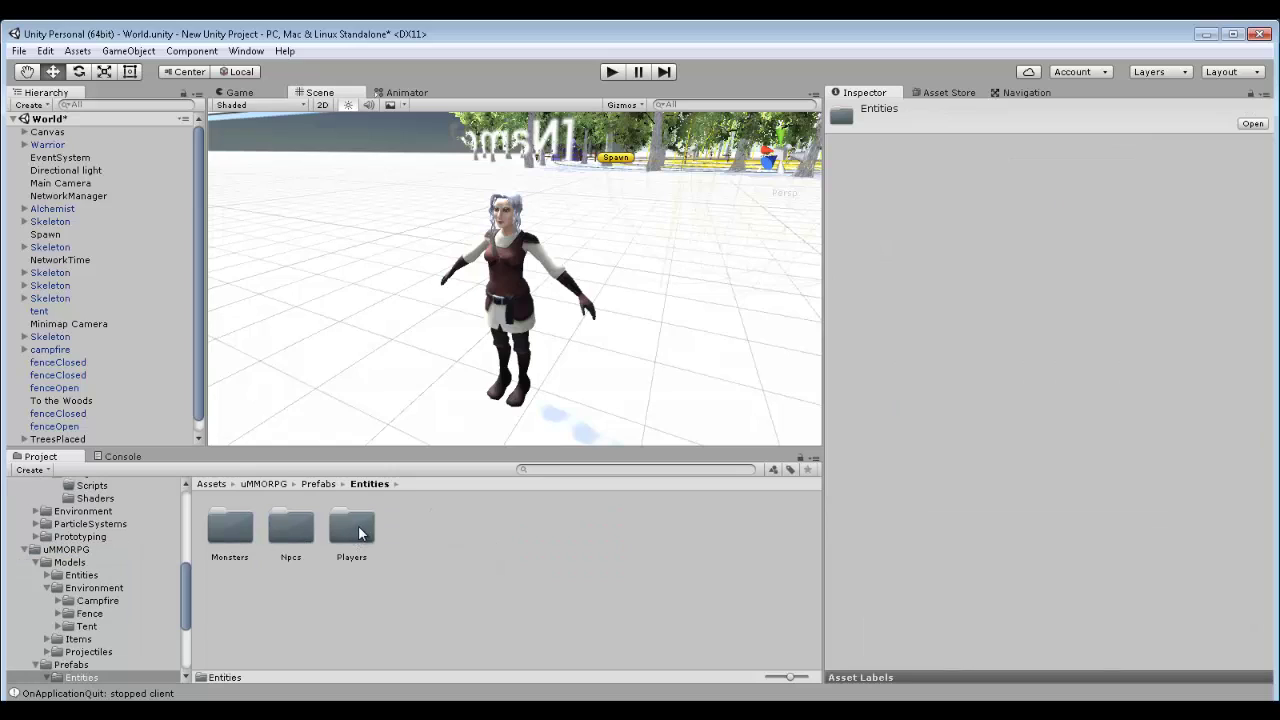
double_click(360, 532)
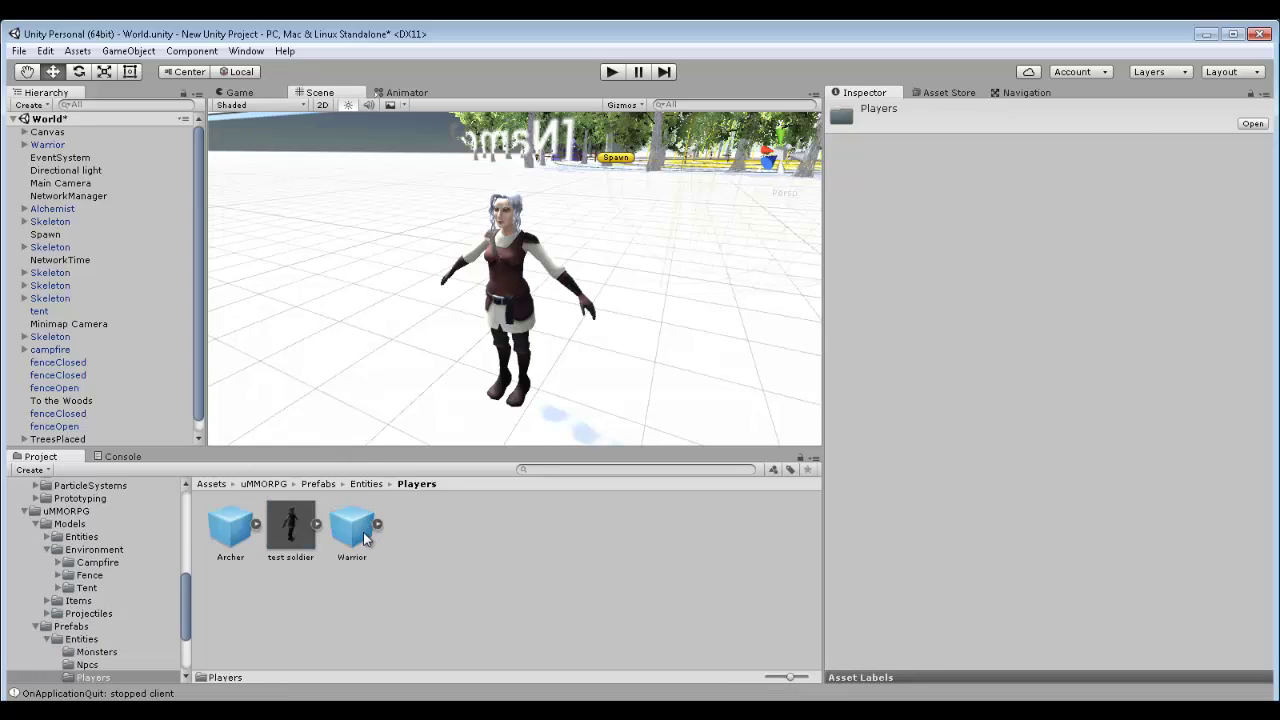
left_click(365, 539)
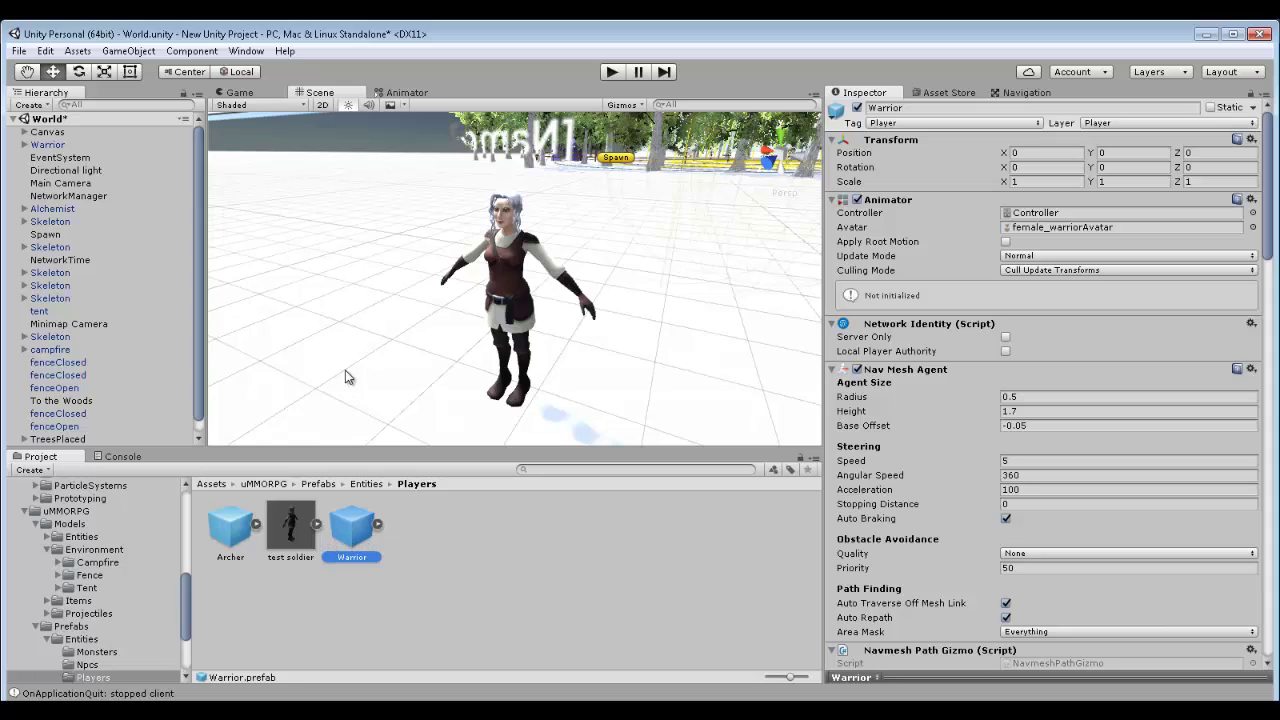
- Select the Warrior character in the scene and expand its child objects in the hierarchy
left_click(449, 360)
left_click_drag(449, 360, 282, 550, "alt")
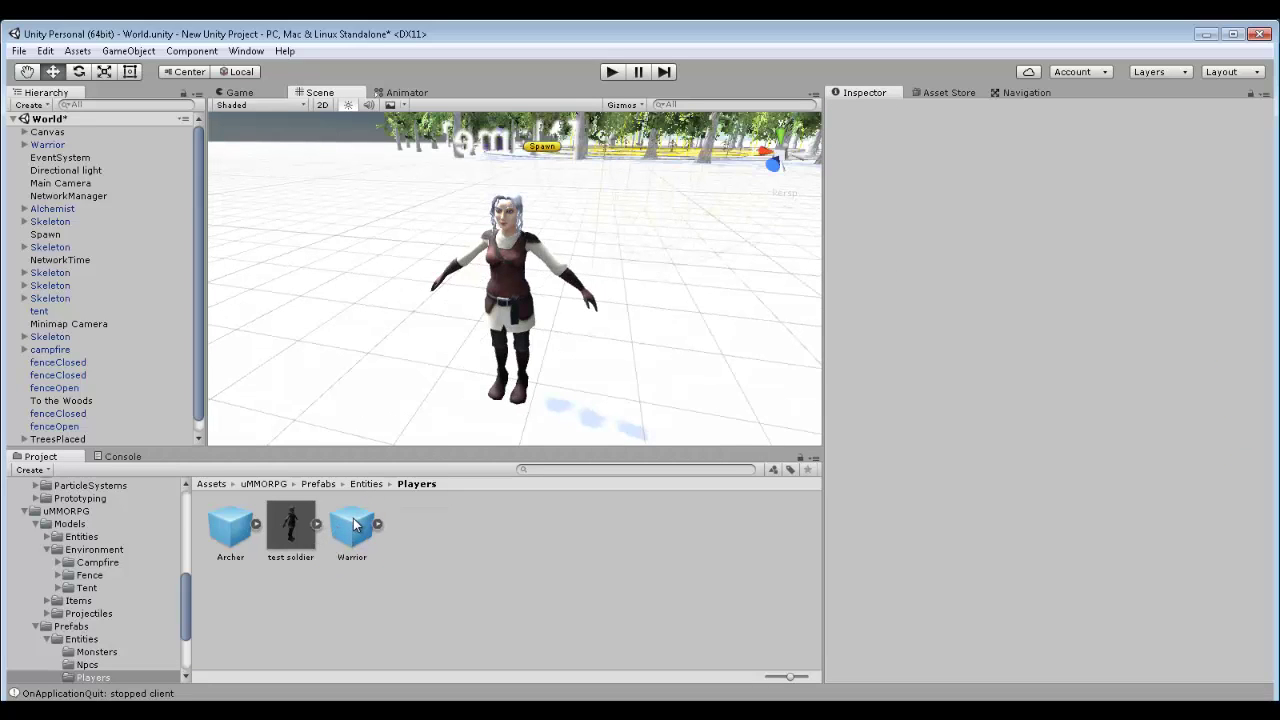
left_click(506, 297)
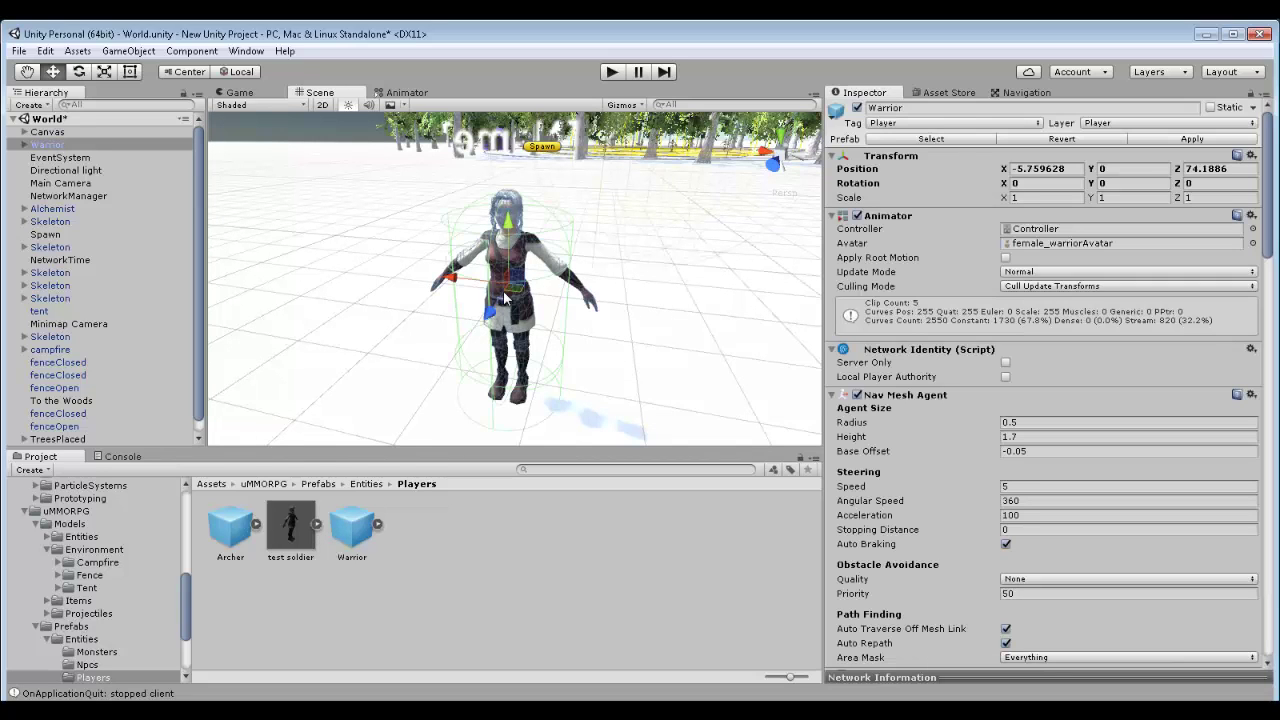
left_click(24, 145)
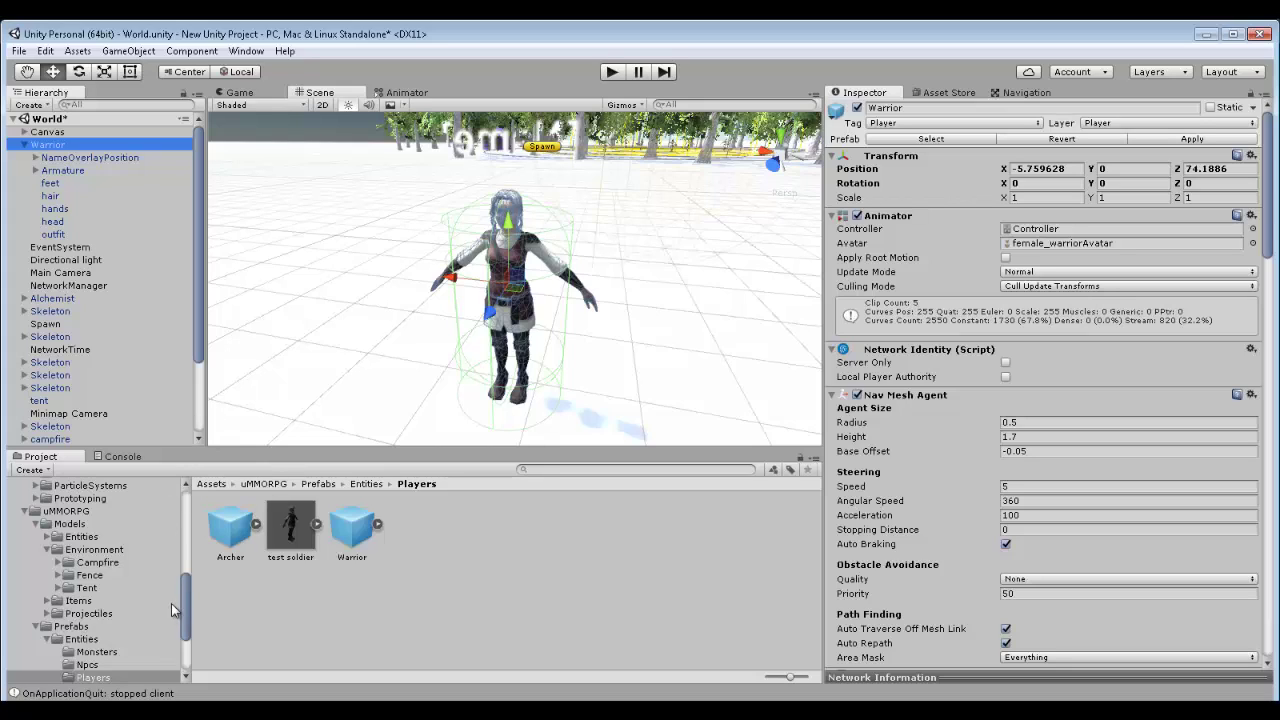
- Place the sold model from the Soldier animations folder in the scene beside the Warrior, at about X -4.05, Z 73.94
left_click_drag(182, 600, 100, 590)
left_click(88, 575)
left_click_drag(417, 313, 278, 252)
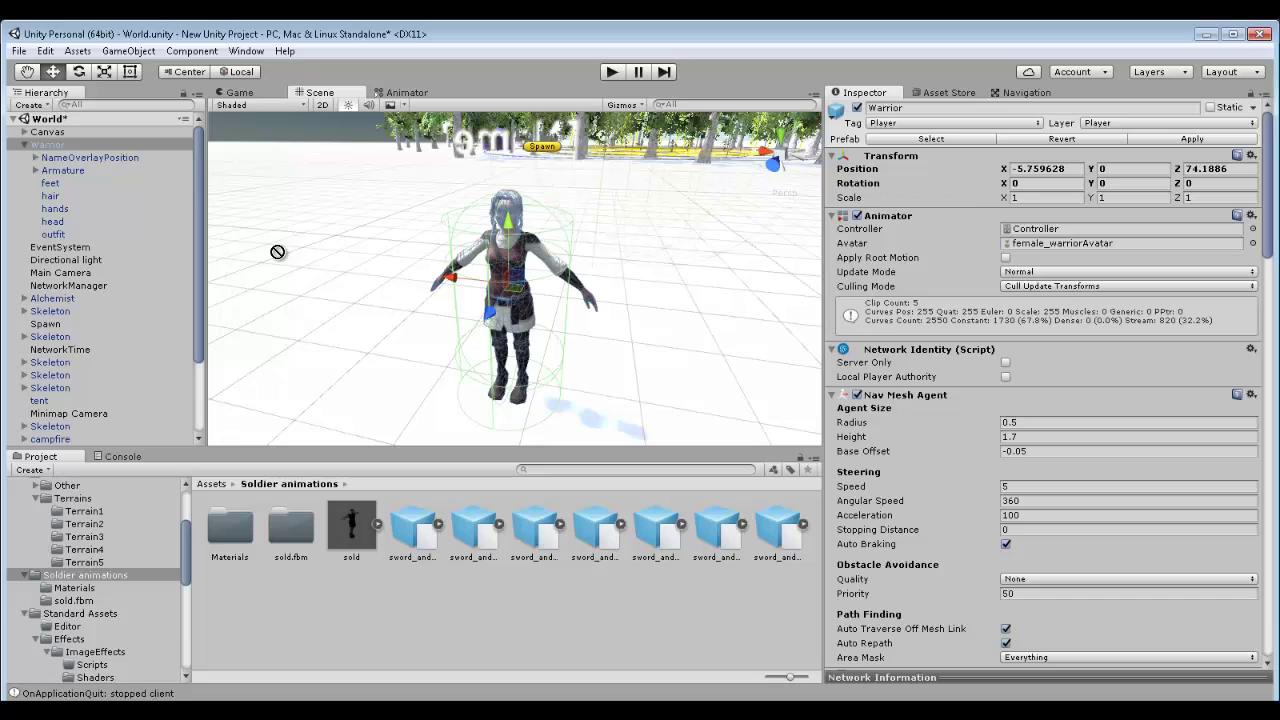
left_click_drag(277, 251, 357, 369)
left_click_drag(357, 369, 357, 369)
left_click_drag(366, 287, 90, 180)
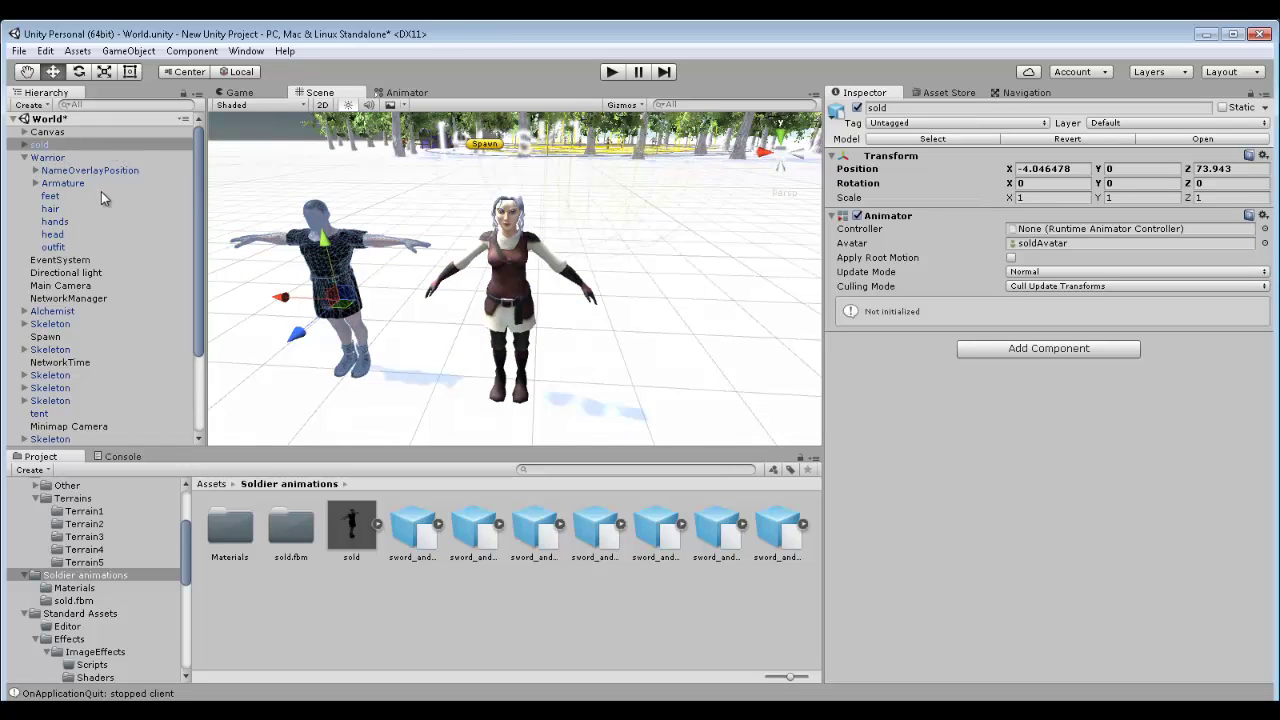
- Expand the Warrior's Armature and delete its feet, hair, hands, head and outfit meshes, accepting the break of the prefab instance
left_click(36, 184)
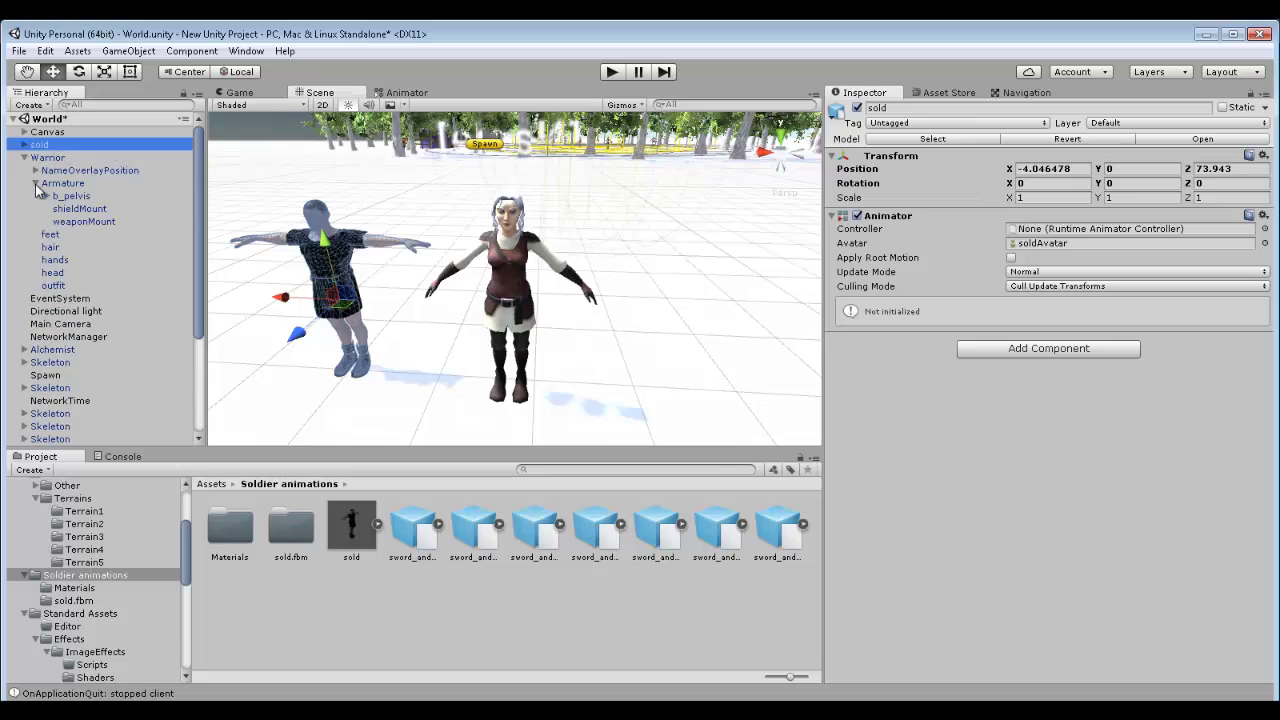
left_click(57, 233)
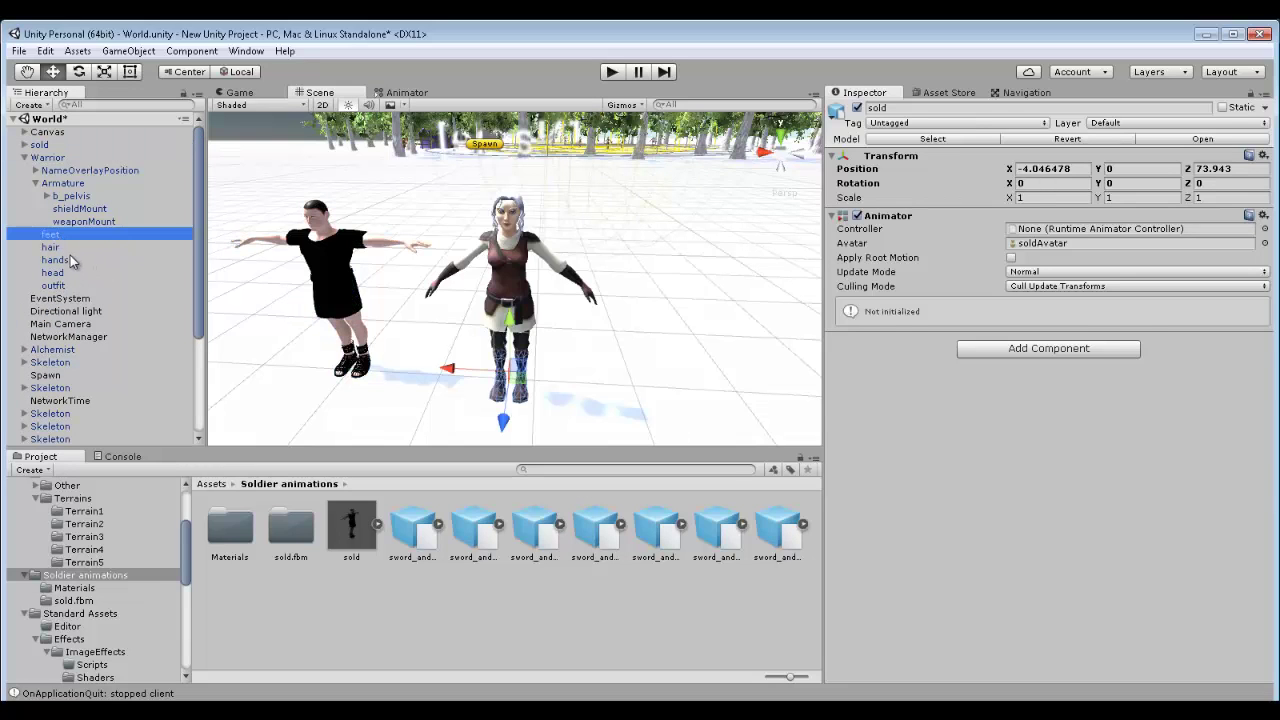
left_click(47, 248, "shift")
left_click(55, 260, "shift")
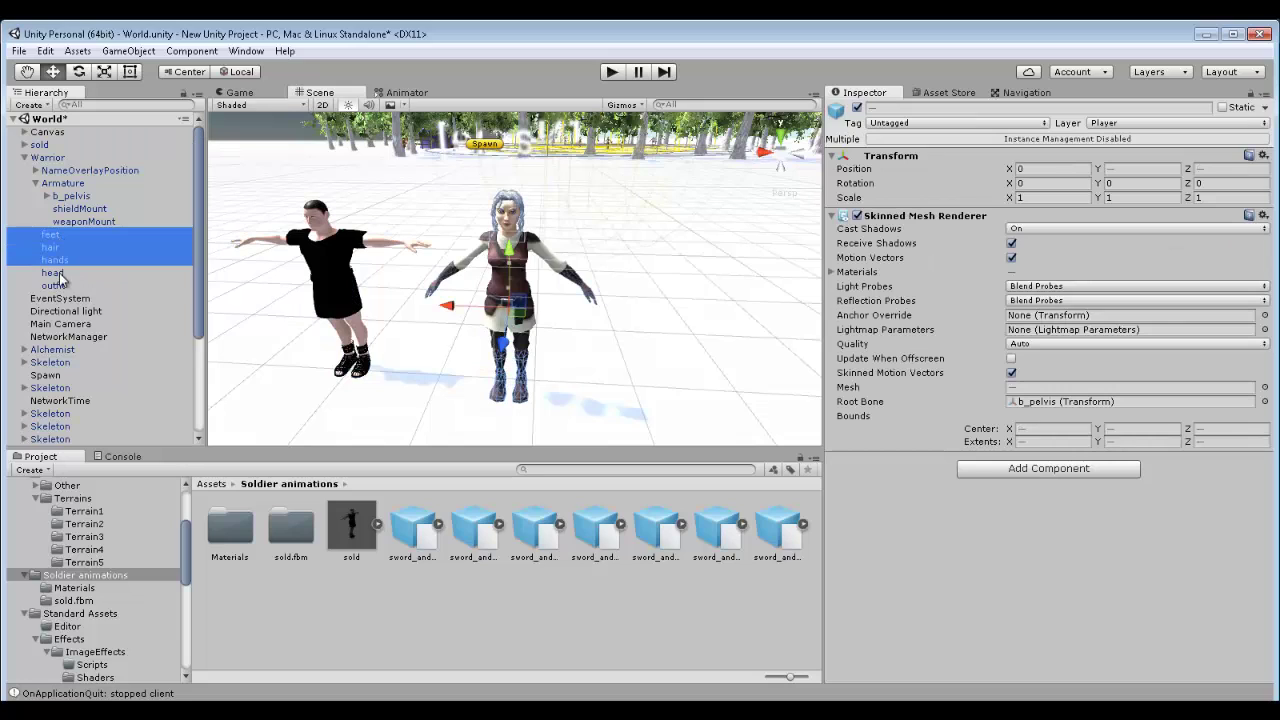
left_click(58, 286, "ctrl")
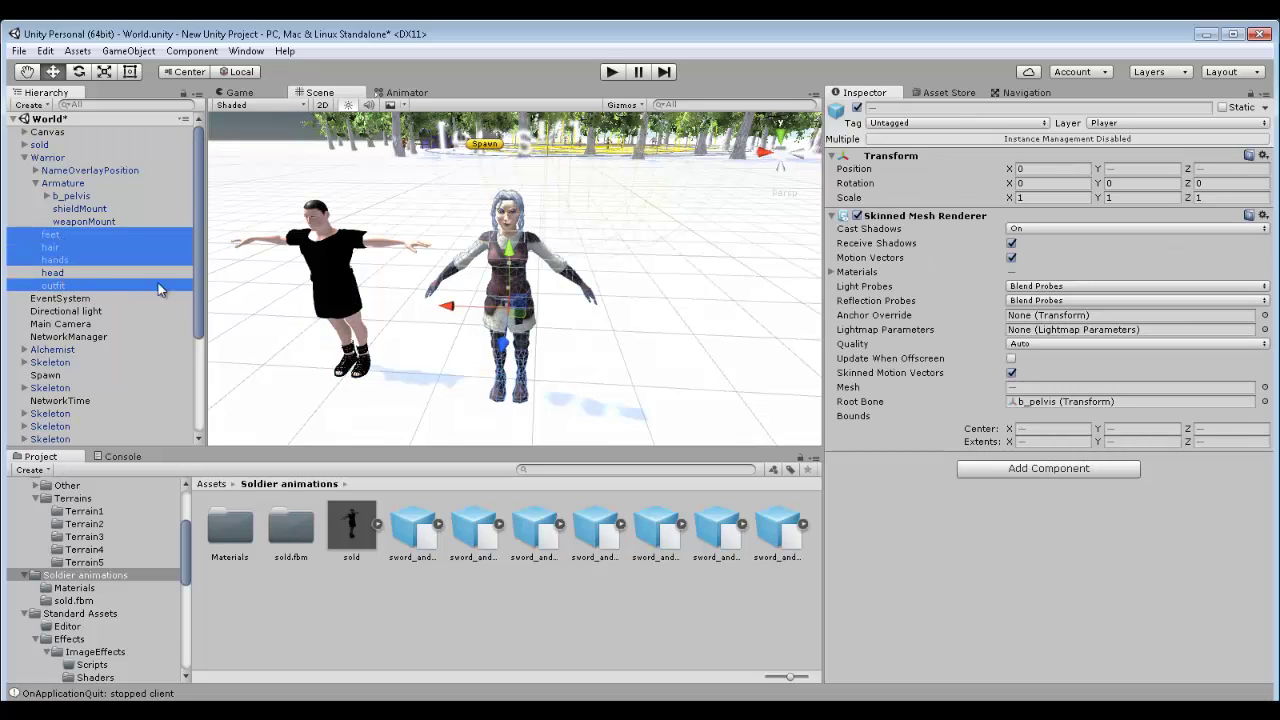
left_click(58, 273, "ctrl")
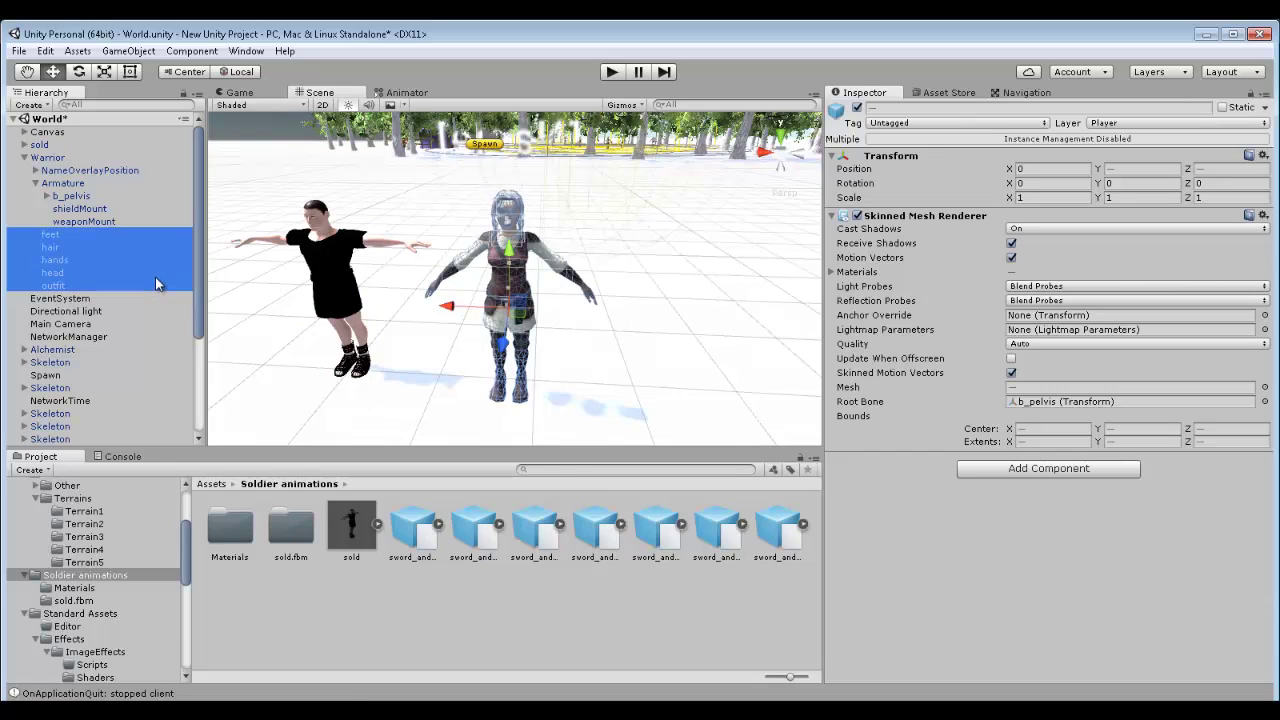
key("Delete")
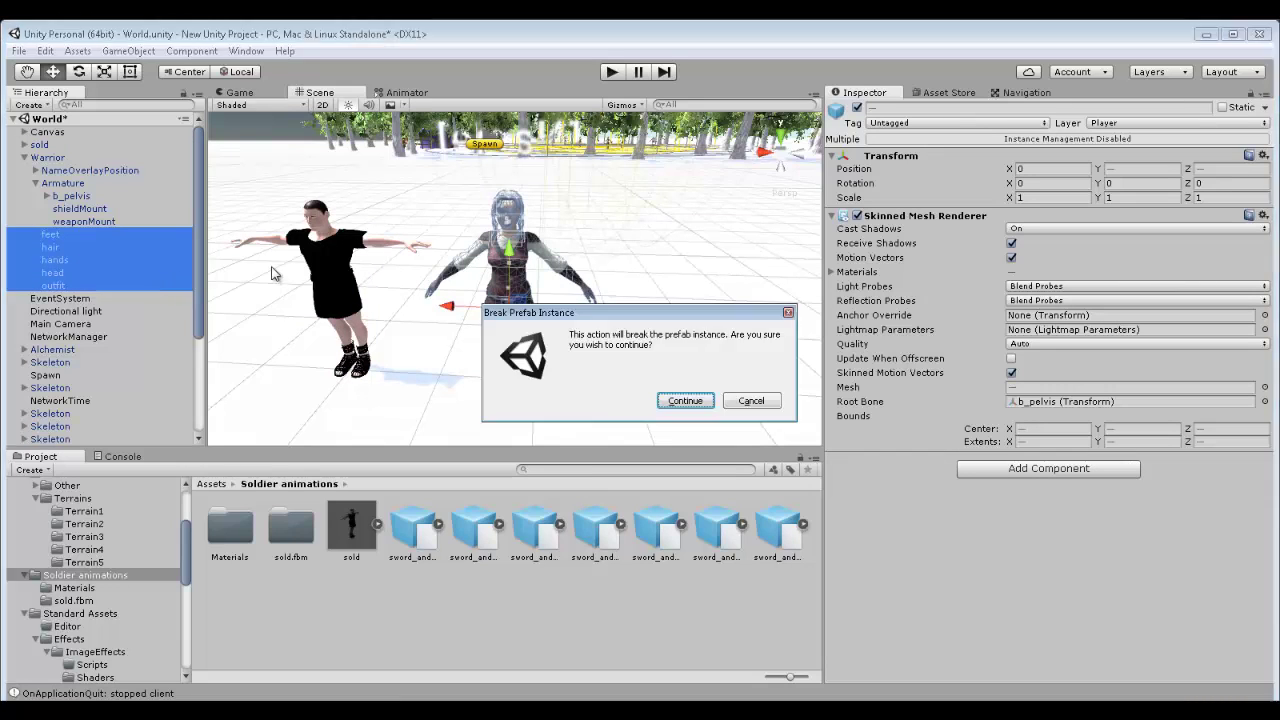
left_click(685, 401)
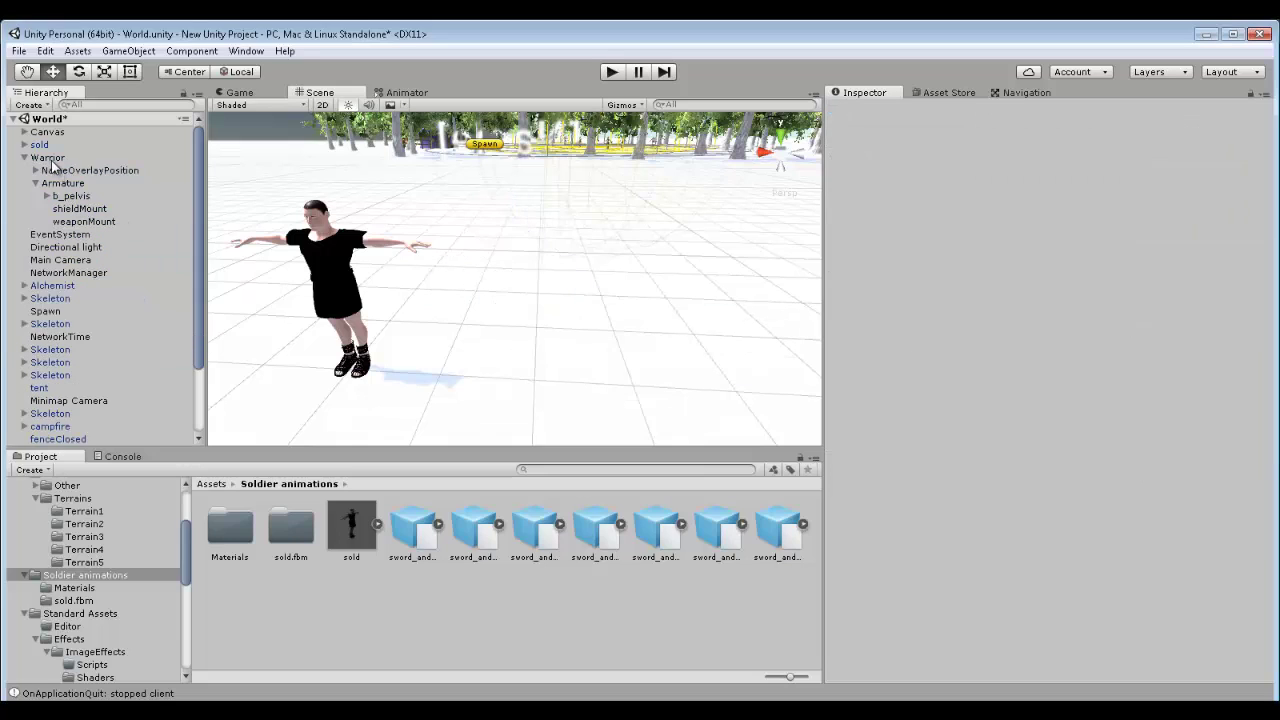
- Make sold a child of Warrior and set its X and Z position to 0
left_click_drag(40, 147, 48, 157)
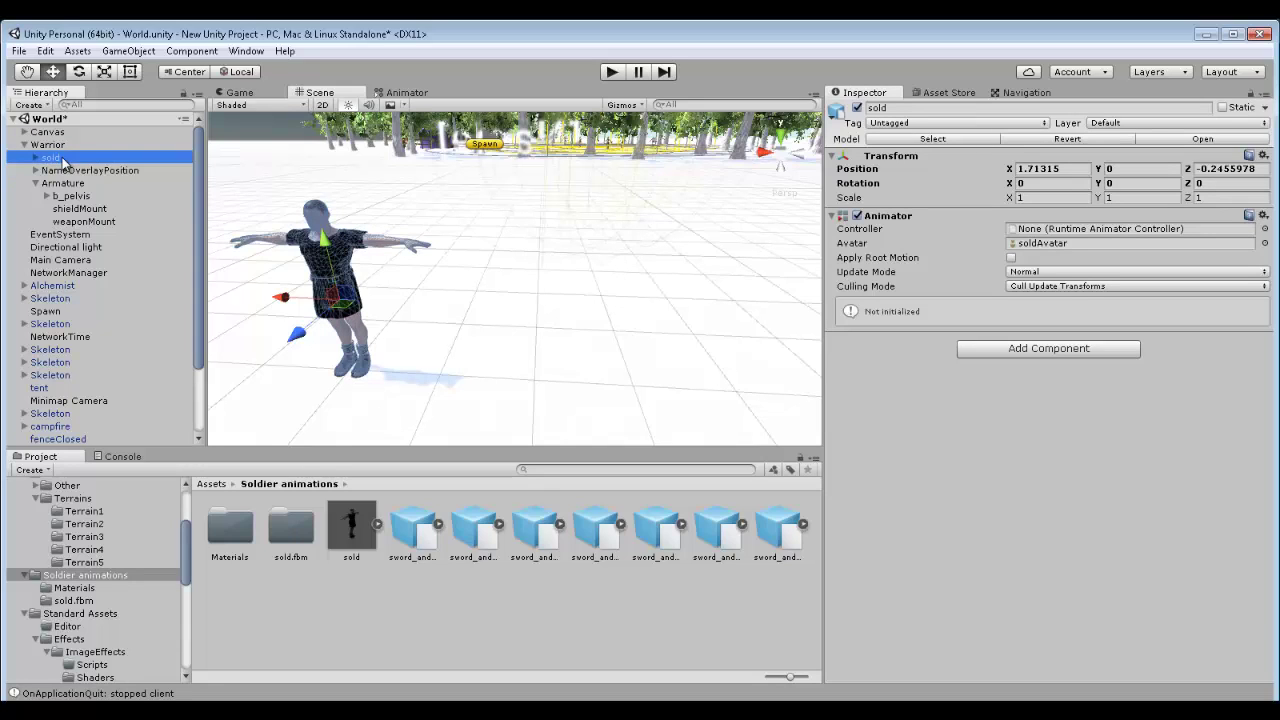
left_click(1060, 168)
type("0")
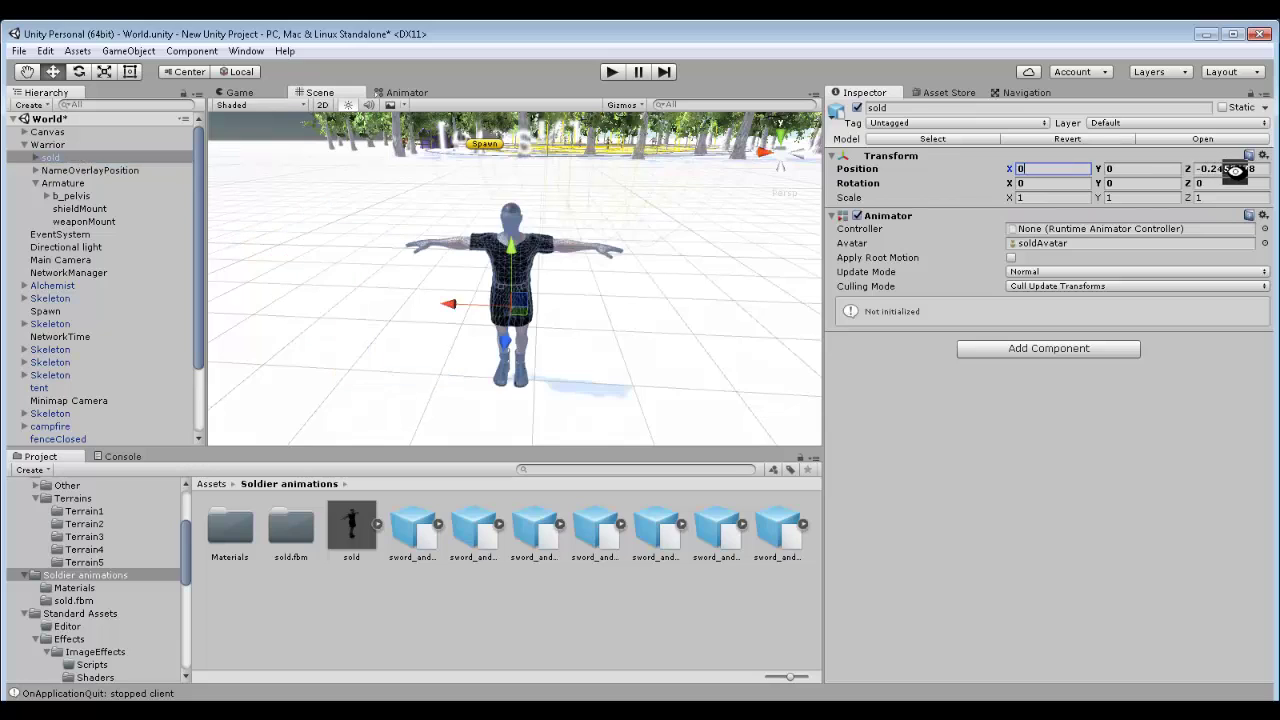
left_click(1225, 168)
type("0")
left_click(46, 145)
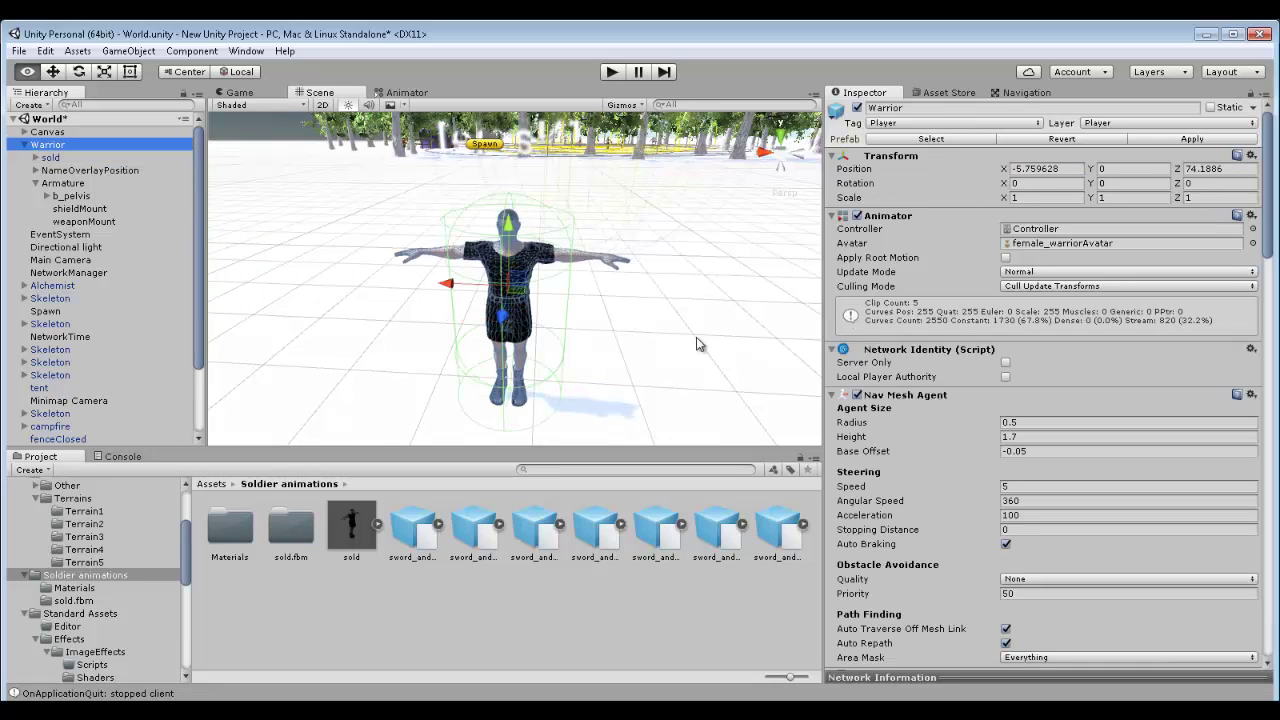
- Reorder NameOverlayPosition so it sits above sold among the Warrior's children
left_click_drag(700, 343, 777, 334, "alt")
left_click_drag(406, 285, 58, 205, "alt")
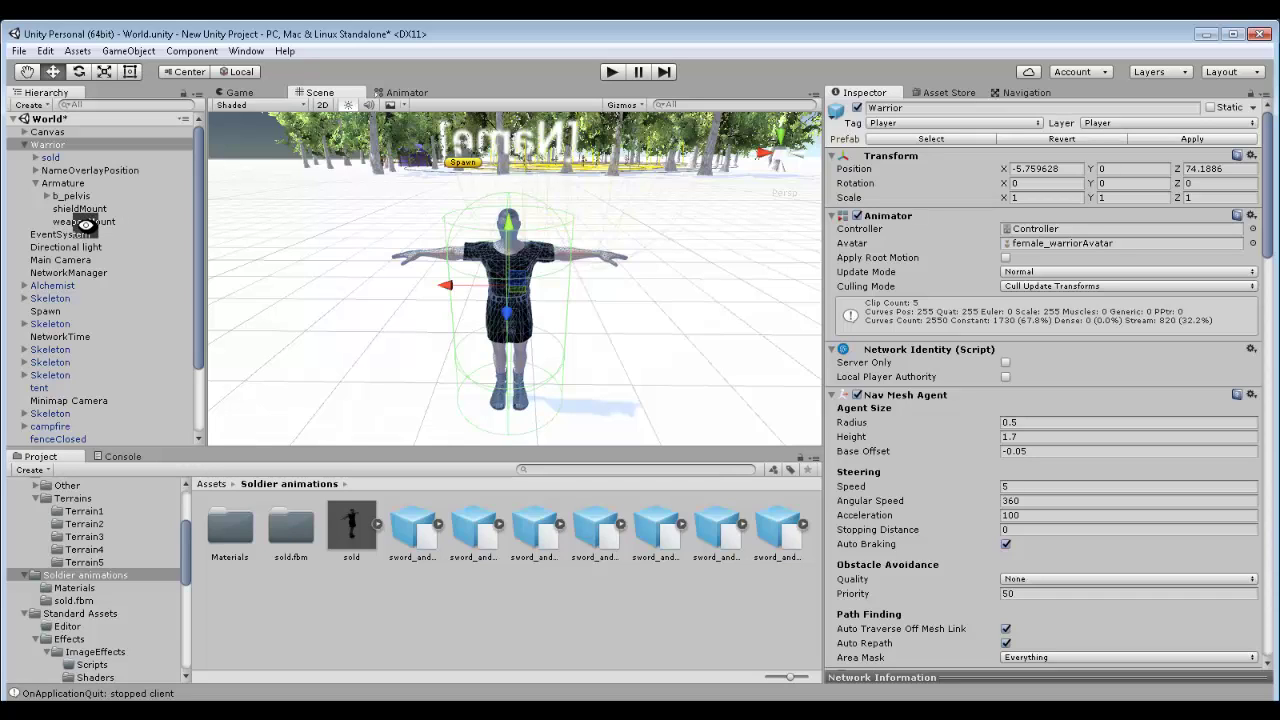
left_click_drag(95, 166, 90, 157)
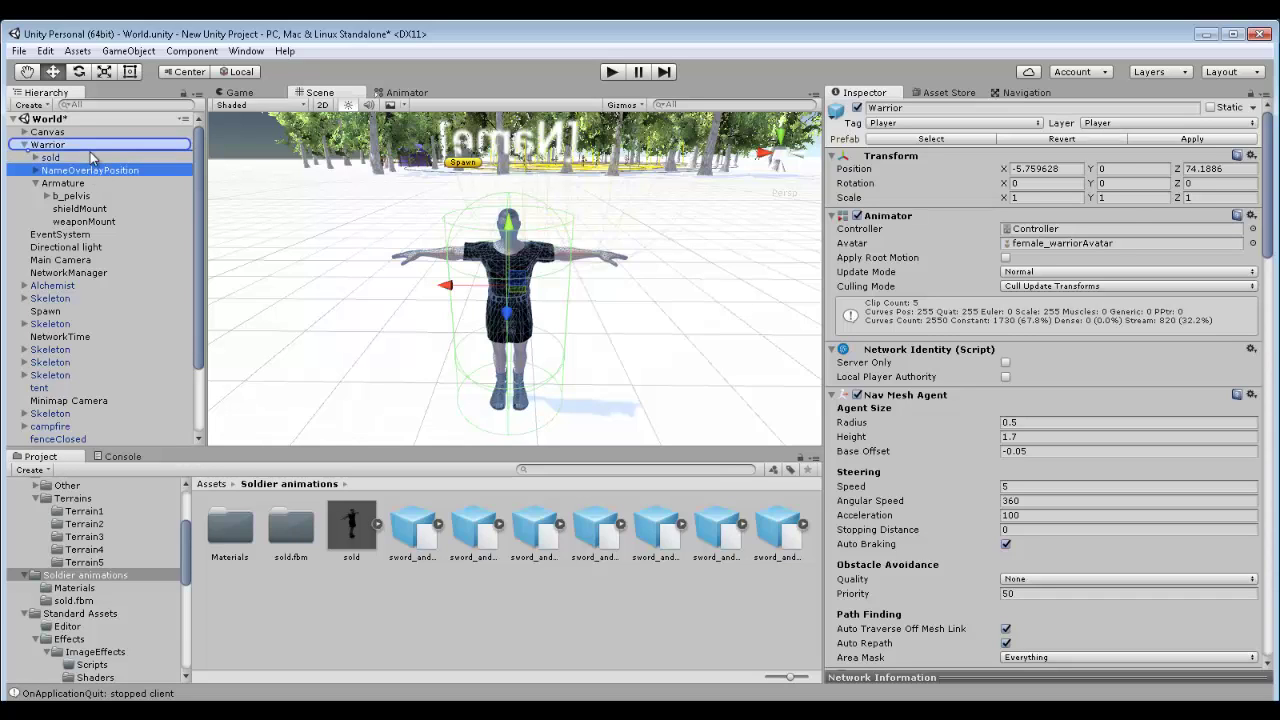
left_click_drag(427, 312, 425, 318, "alt")
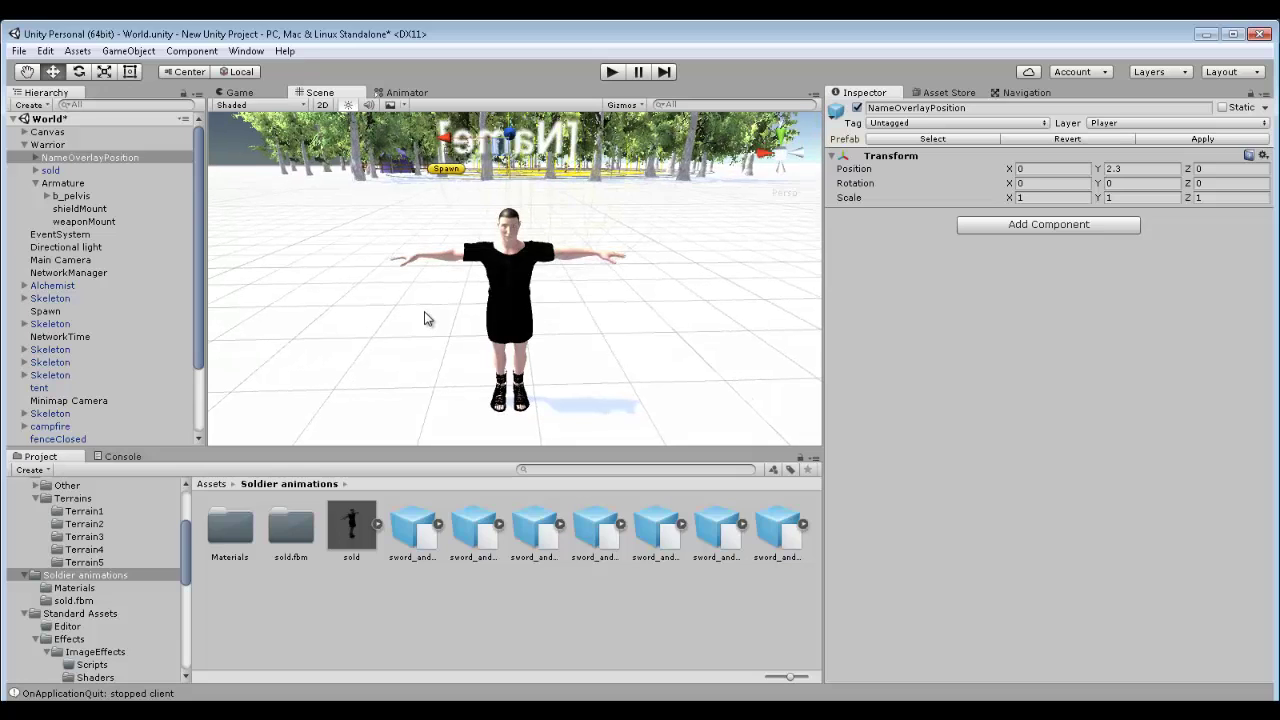
scroll(425, 318, "up", 3)
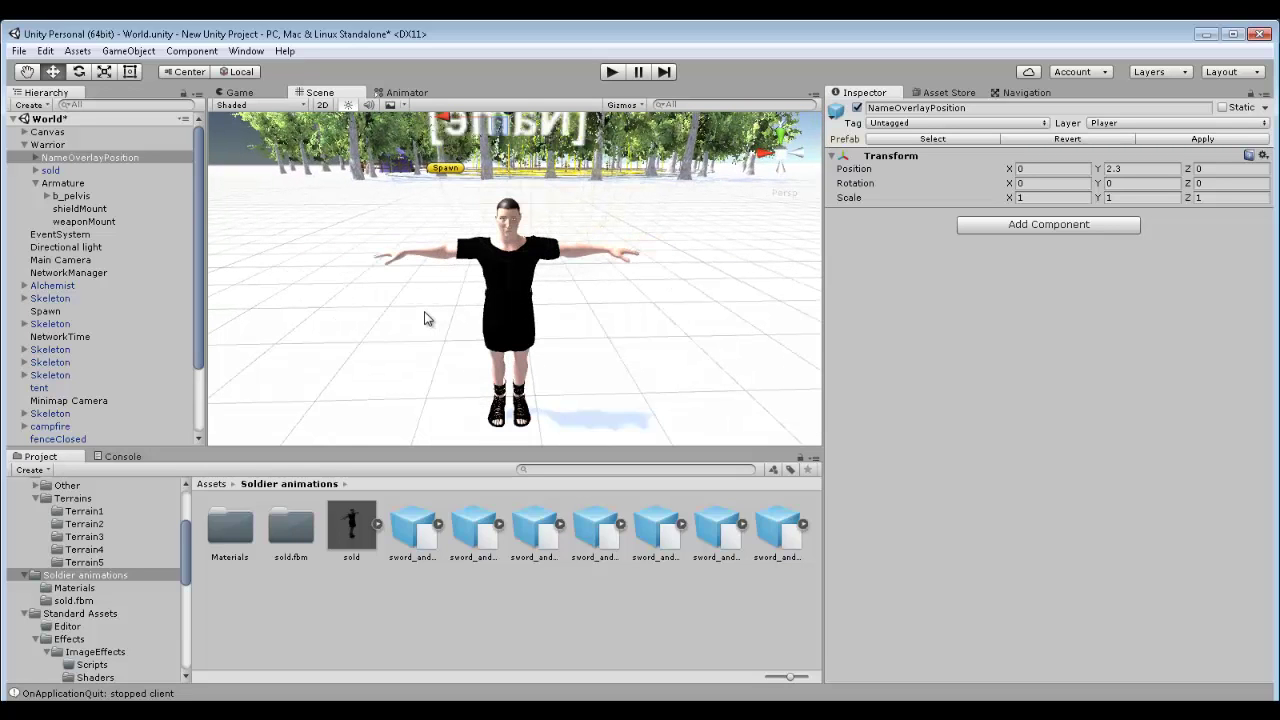
- Expand sold's bone hierarchy from mixamorig:Hips through the spine and right arm down to mixamorig:RightHand, widening the hierarchy for full bone names
left_click(36, 171)
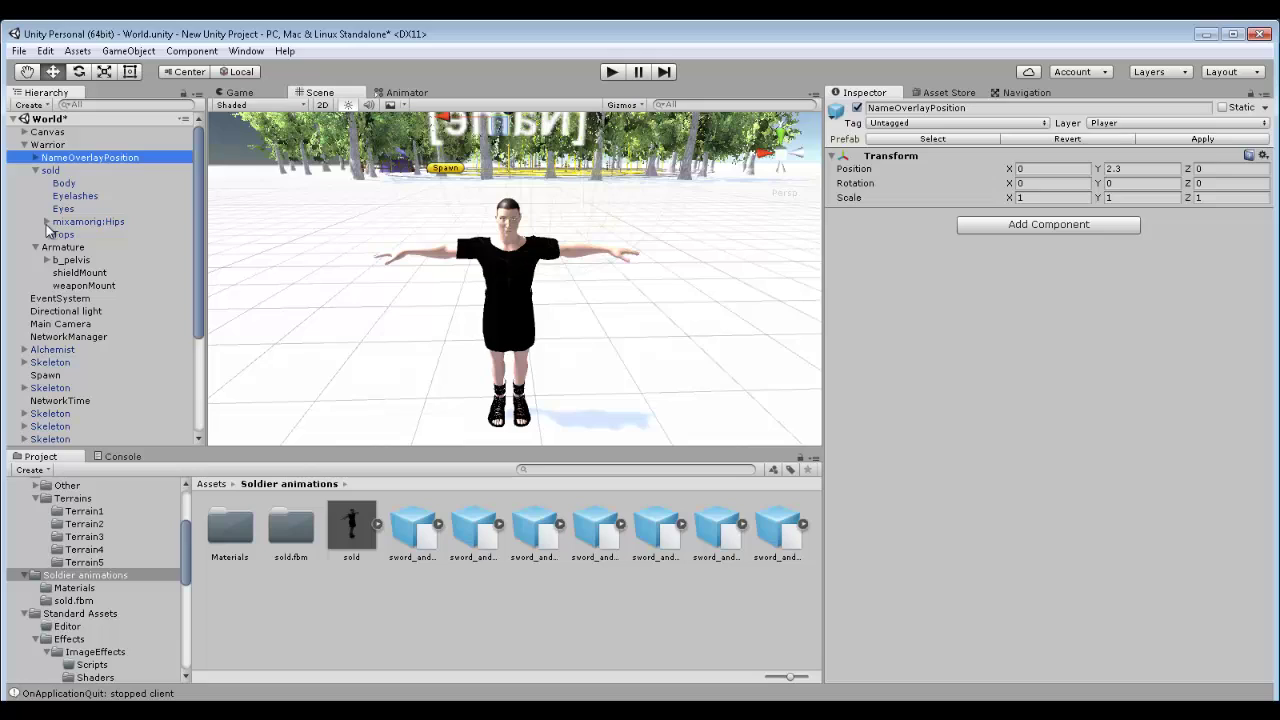
left_click(47, 222)
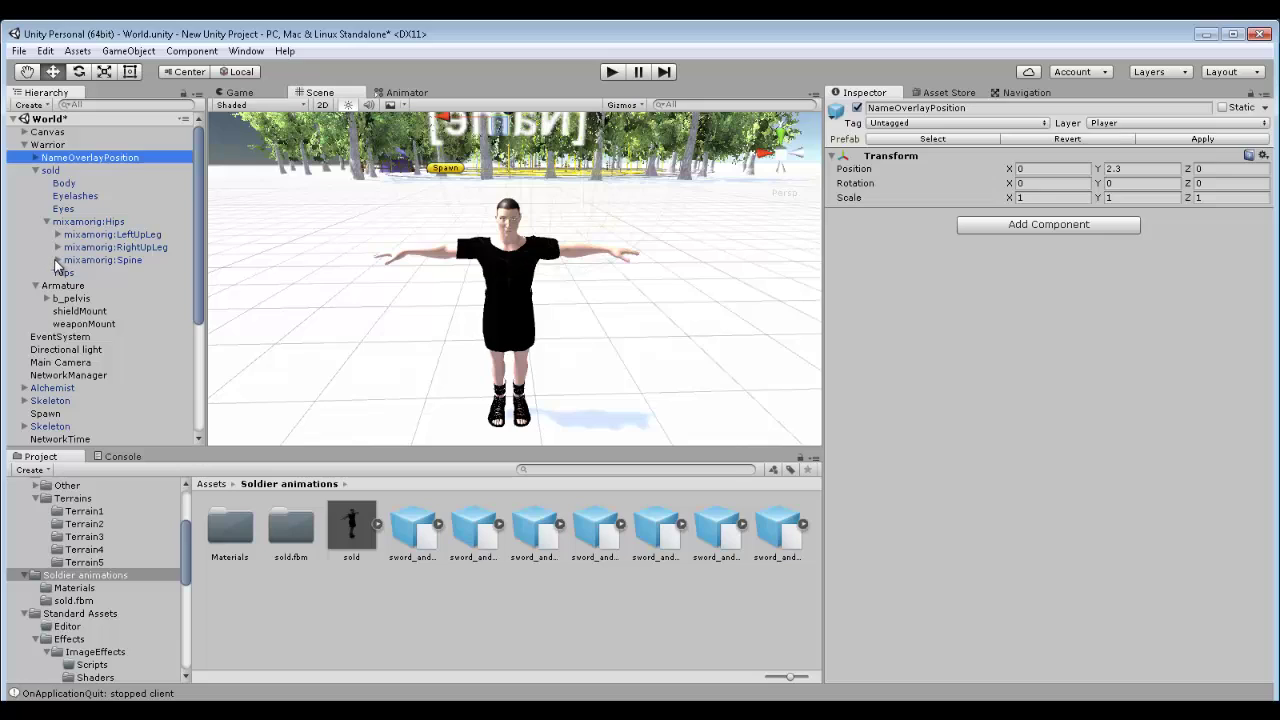
left_click(57, 260)
left_click(68, 273)
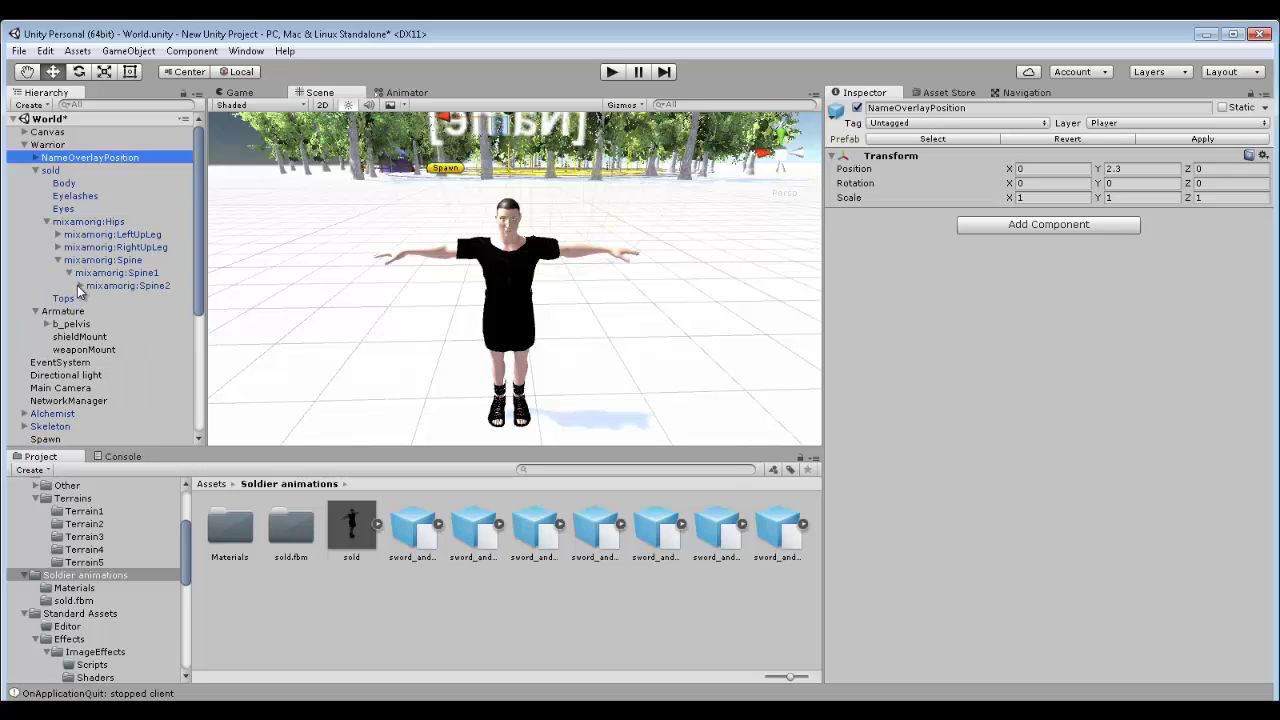
left_click(79, 285)
left_click_drag(205, 395, 256, 376)
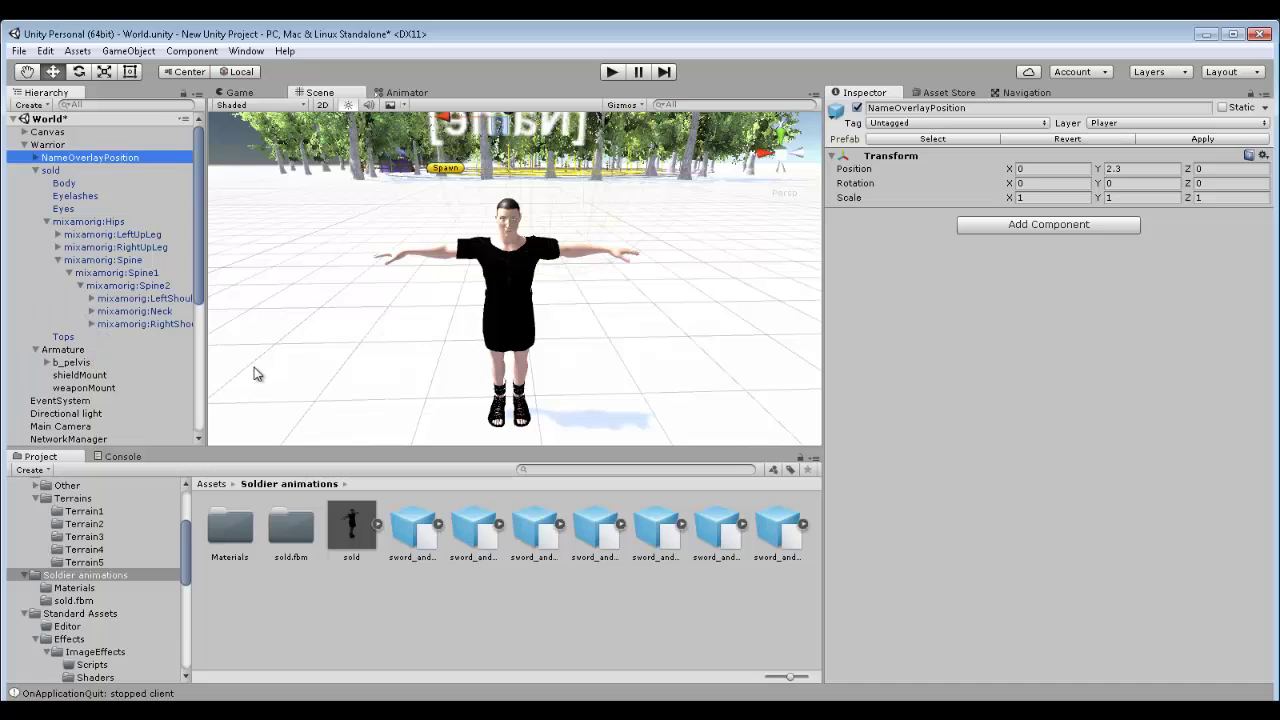
left_click(92, 325)
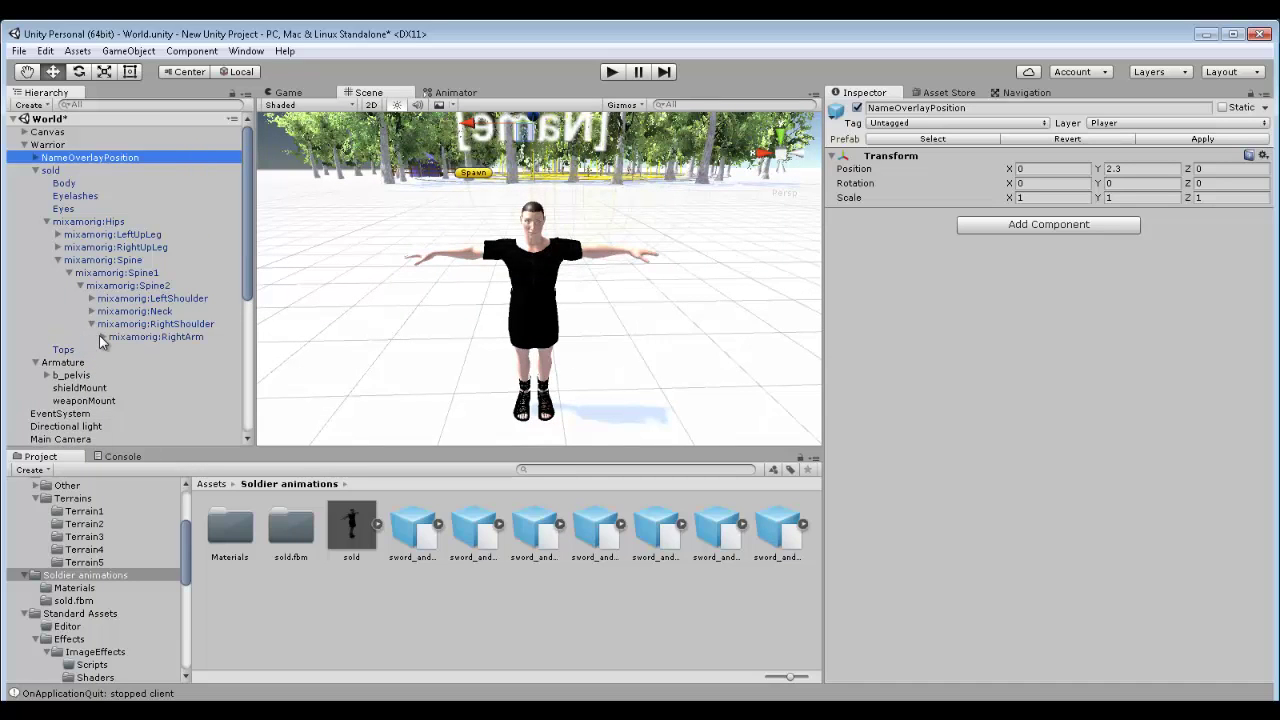
left_click(103, 337)
left_click(114, 349)
left_click(124, 362)
scroll(122, 340, "down", 1)
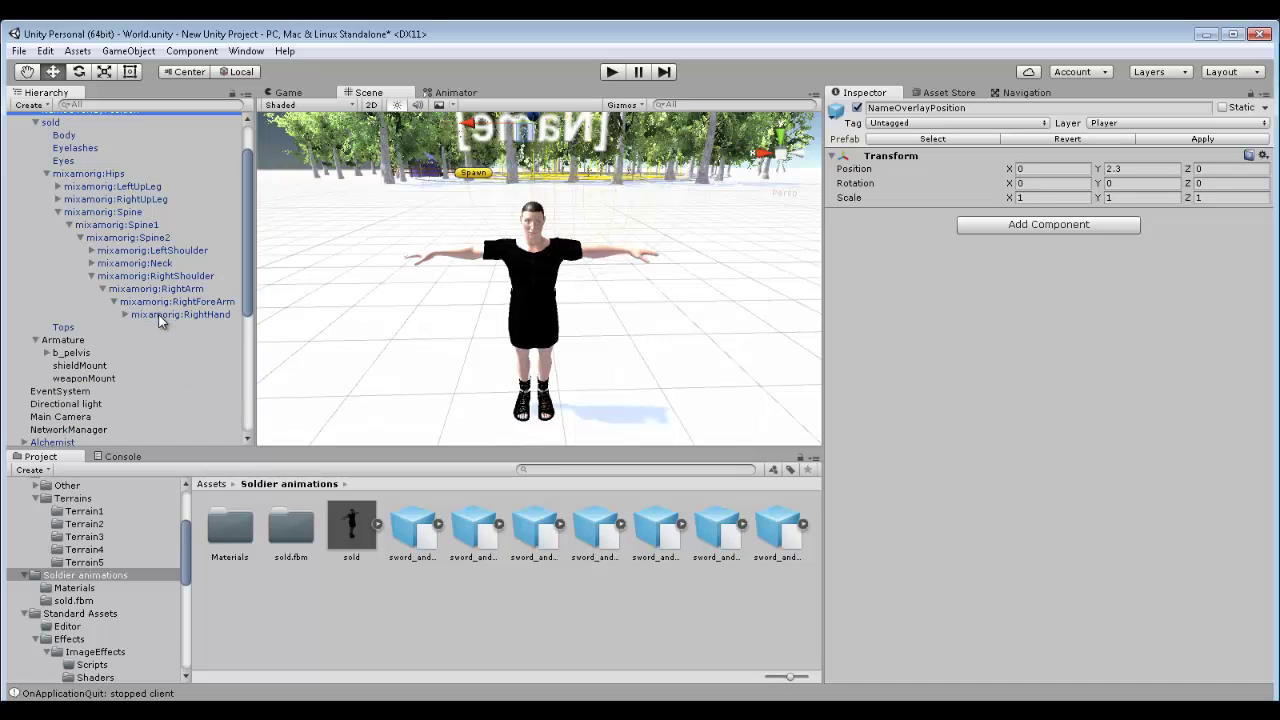
- Make weaponMount a child of mixamorig:RightHand and set its X, Y and Z position to 0
left_click(90, 378)
left_click_drag(98, 384, 195, 316)
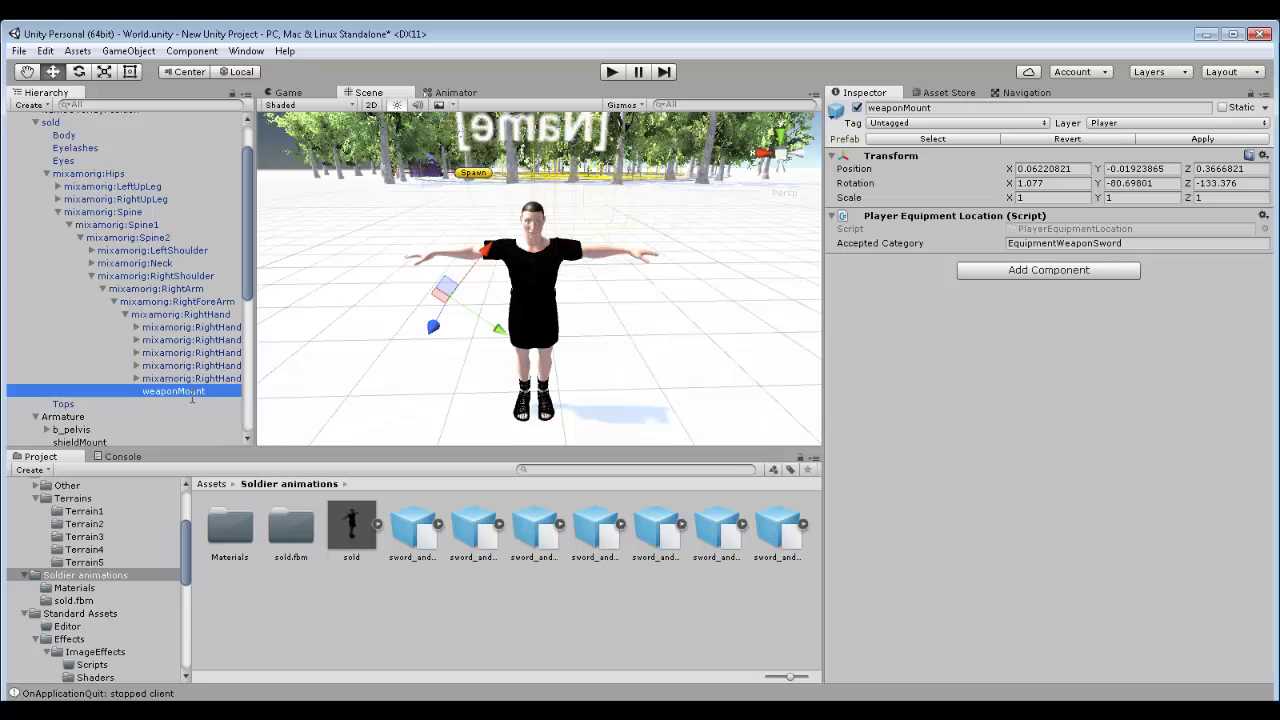
left_click(1072, 174)
type("0")
key("Tab")
type("0")
key("Tab")
type("0")
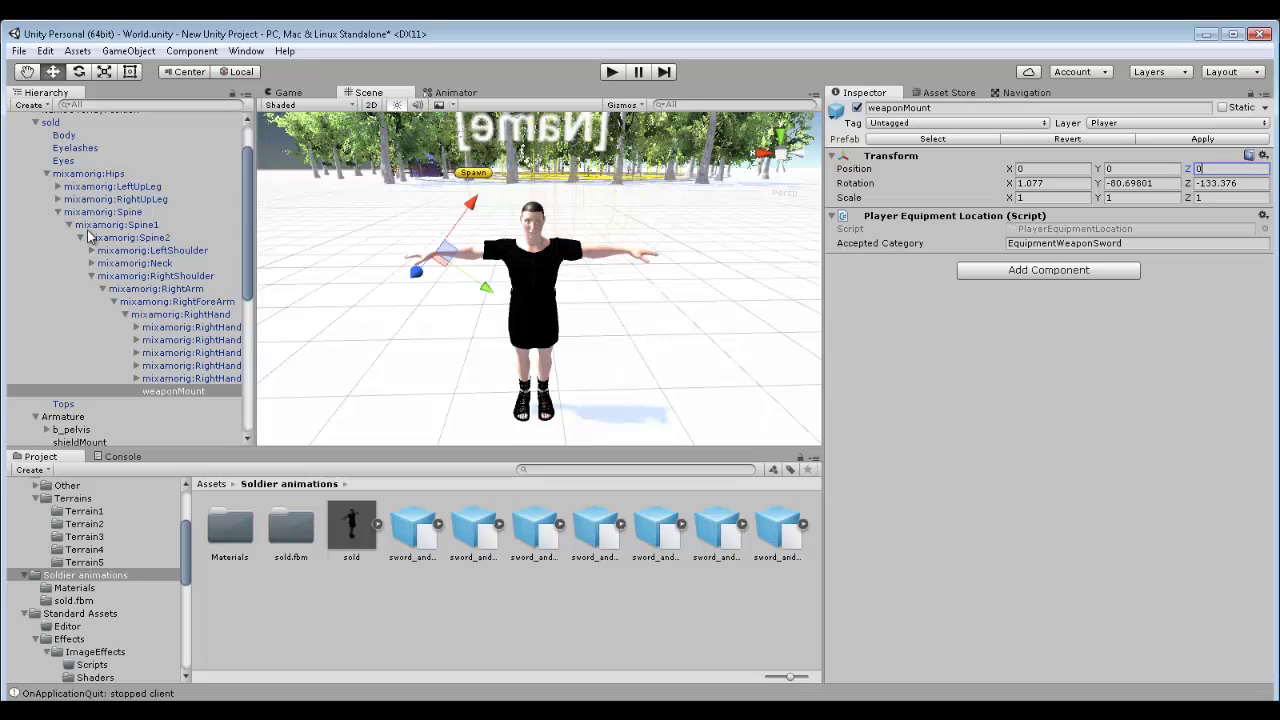
- Collapse the right arm bones and expand the left arm down to mixamorig:LeftHand's fingers, widening the hierarchy for full bone names
left_click(103, 296)
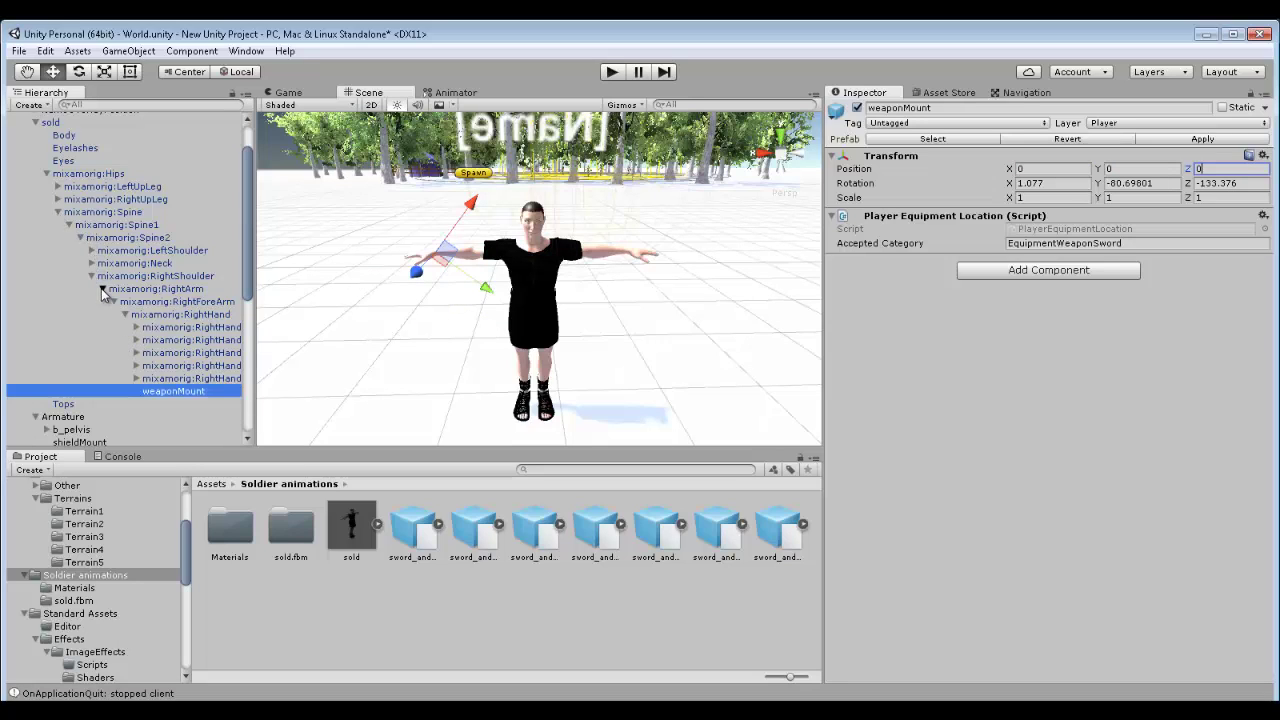
left_click(103, 289)
left_click(92, 250)
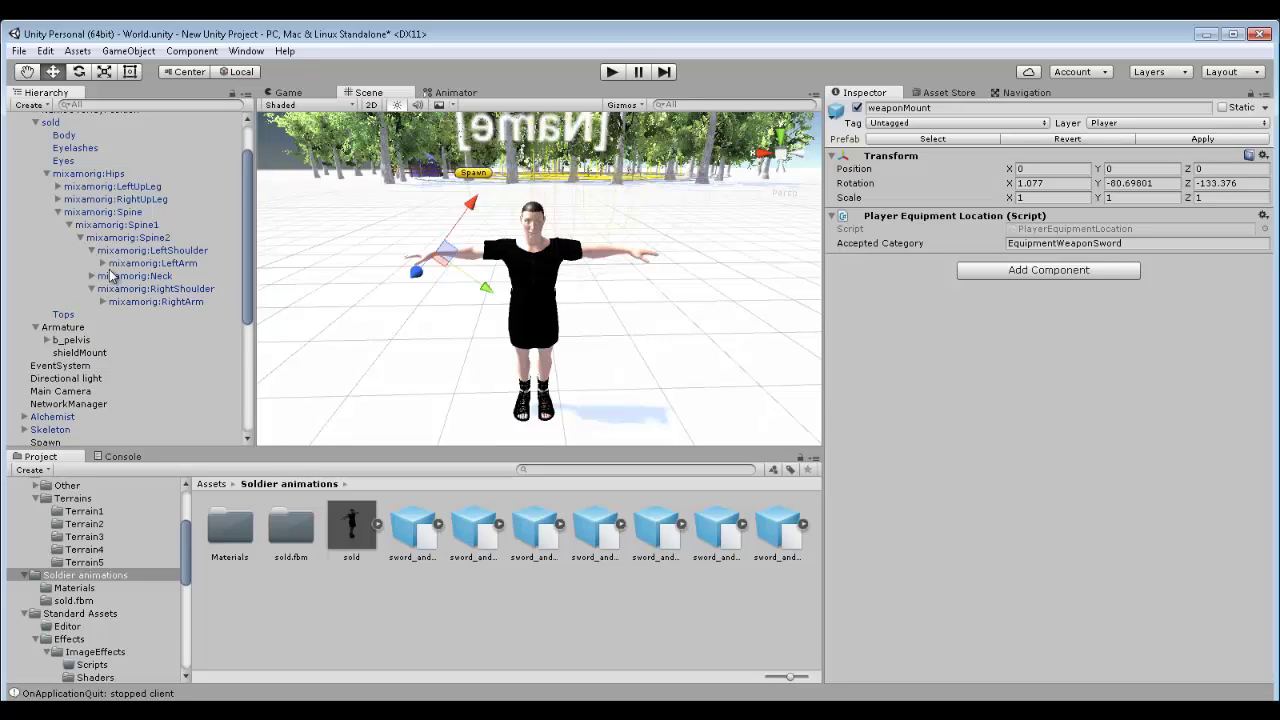
left_click(103, 263)
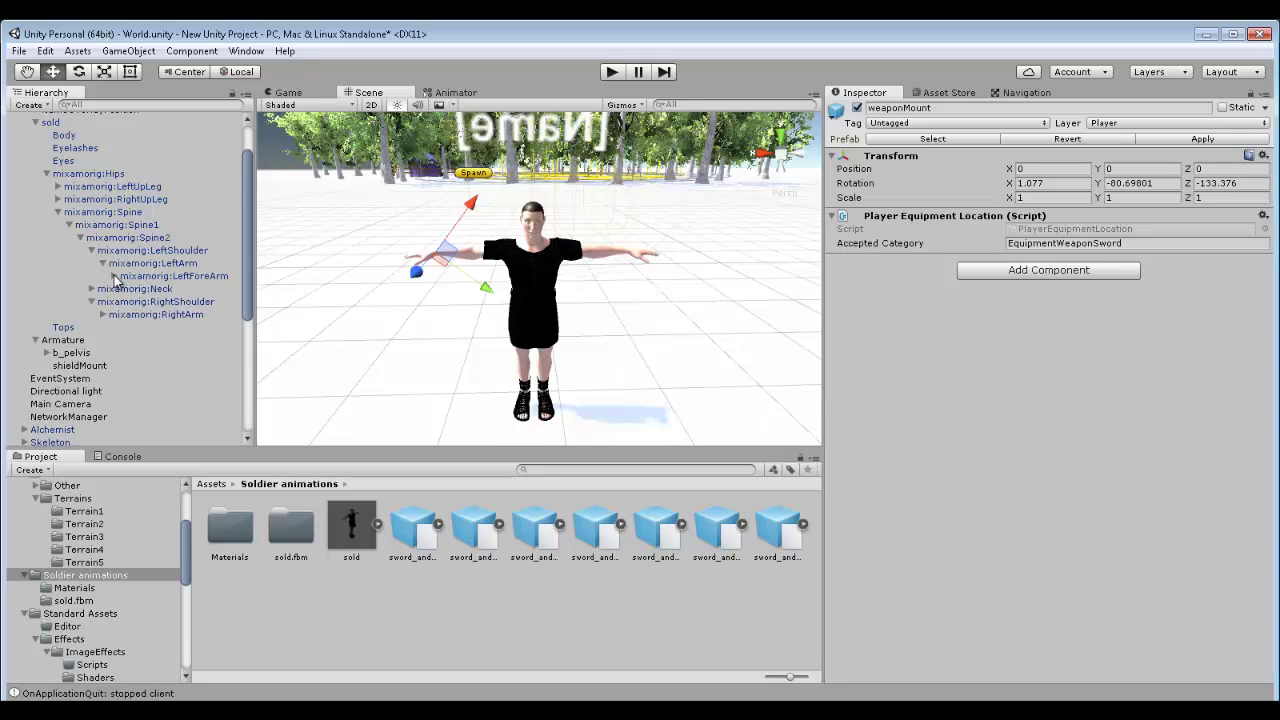
left_click(114, 276)
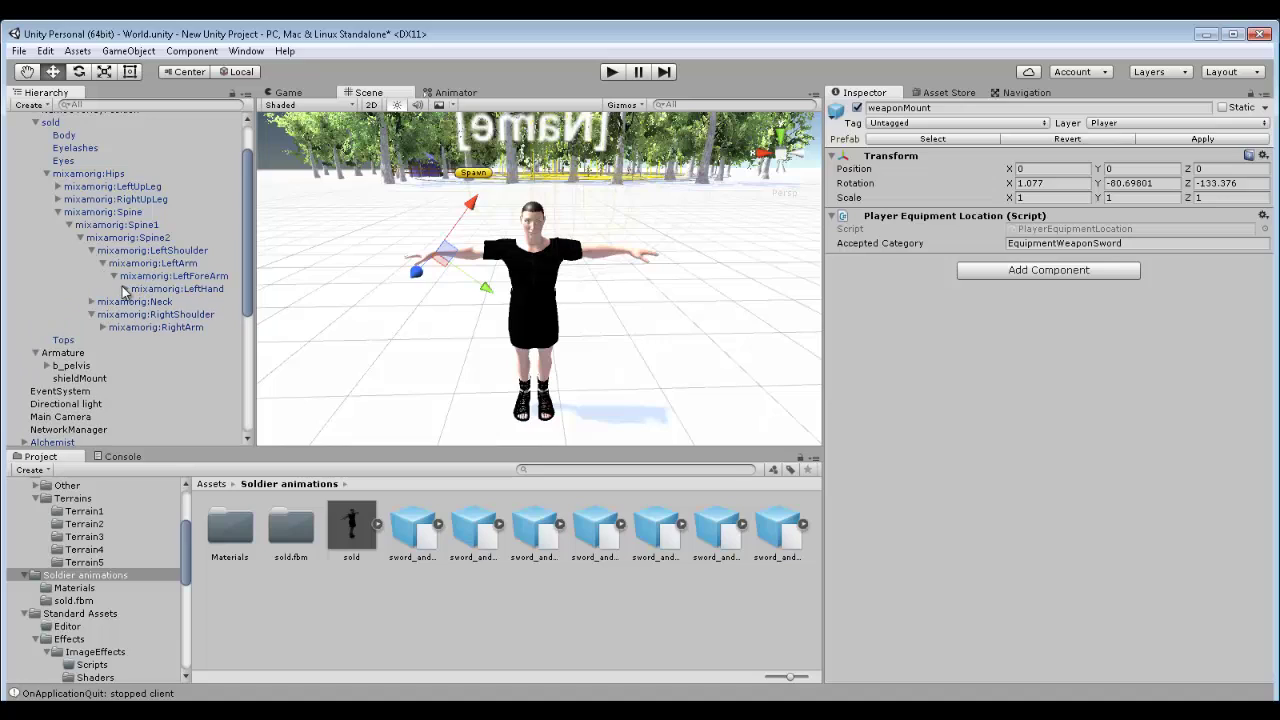
left_click(125, 289)
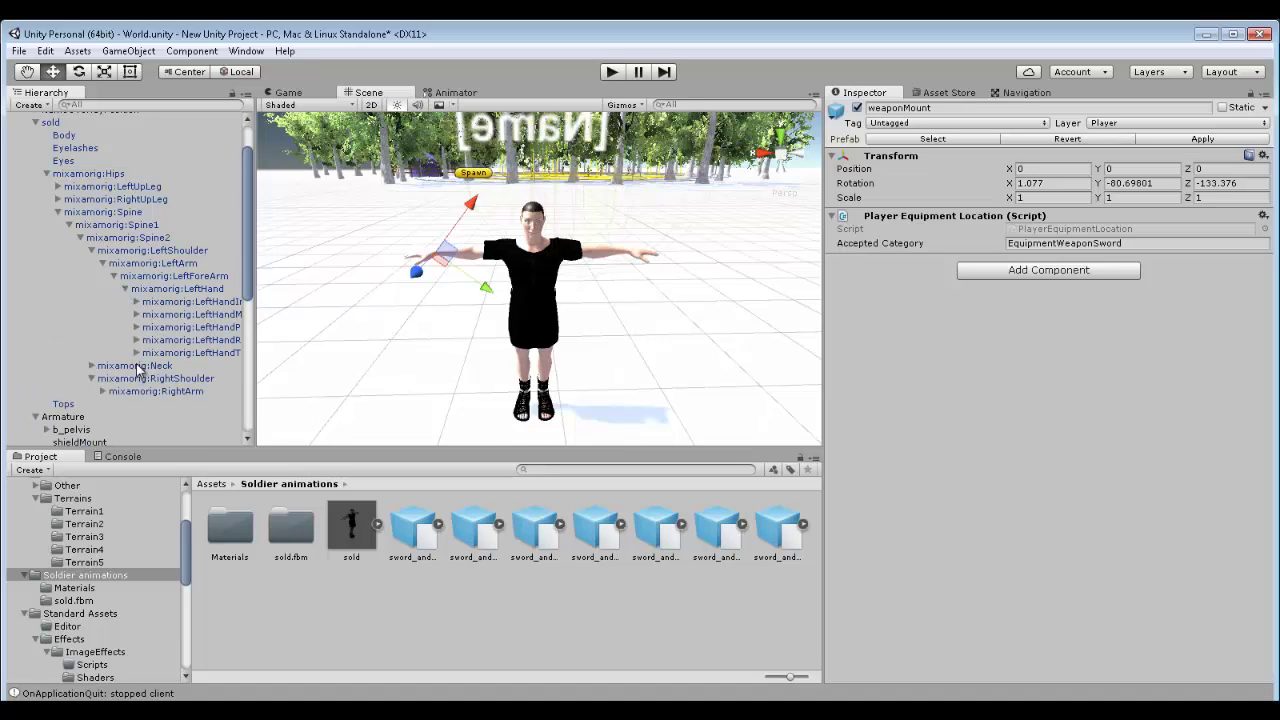
left_click_drag(256, 372, 300, 358)
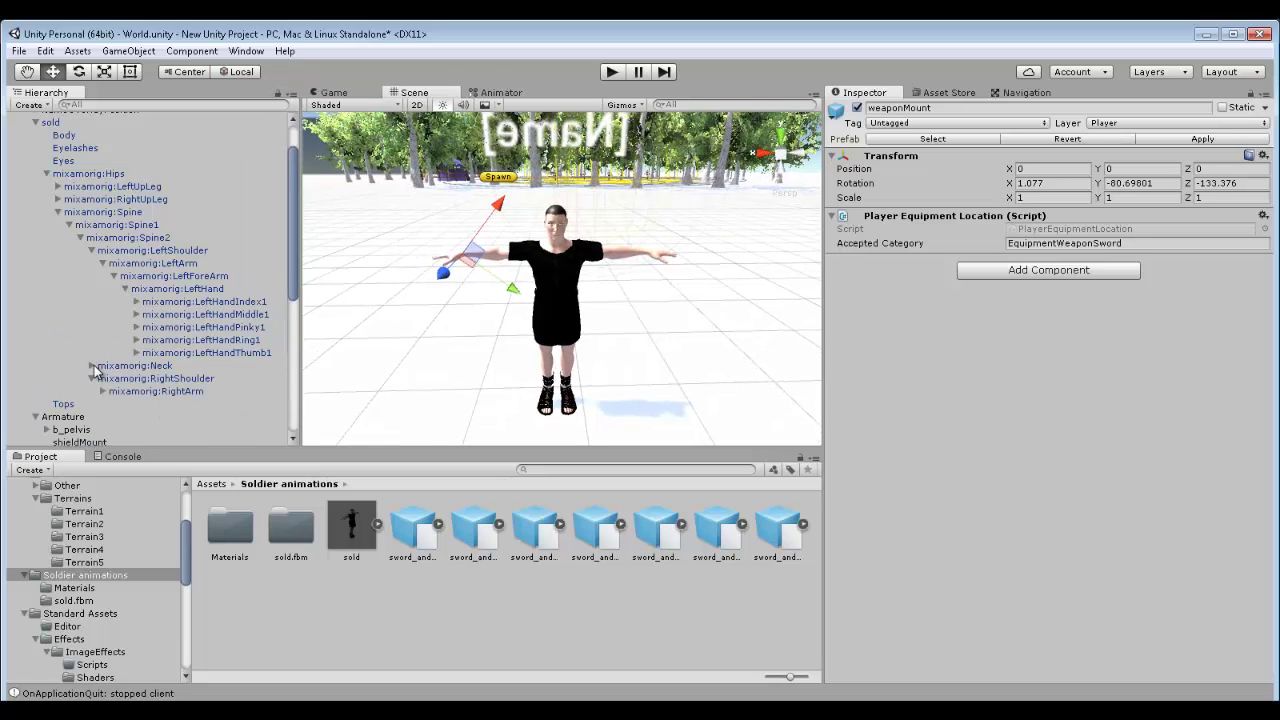
- Make shieldMount a child of mixamorig:LeftHand and set its X, Y and Z position to 0
scroll(95, 390, "down", 3)
scroll(97, 393, "up", 3)
scroll(111, 394, "down", 3)
left_click(91, 399)
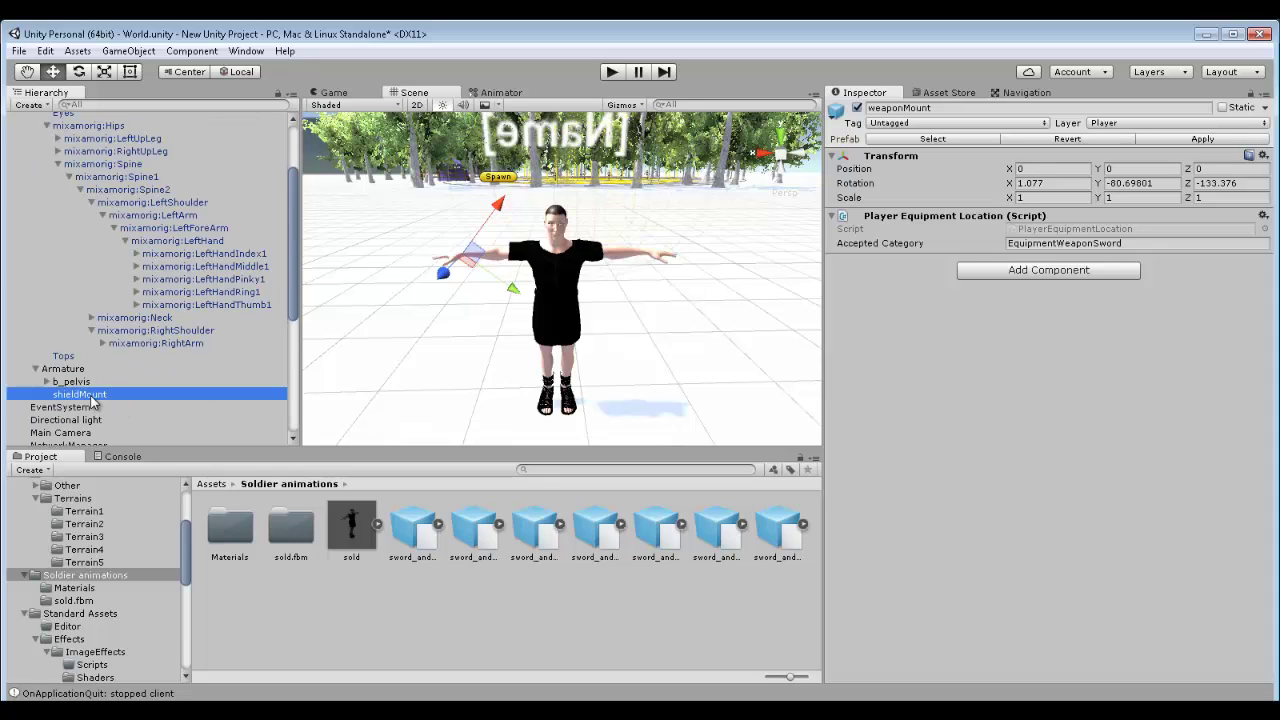
left_click_drag(91, 400, 176, 241)
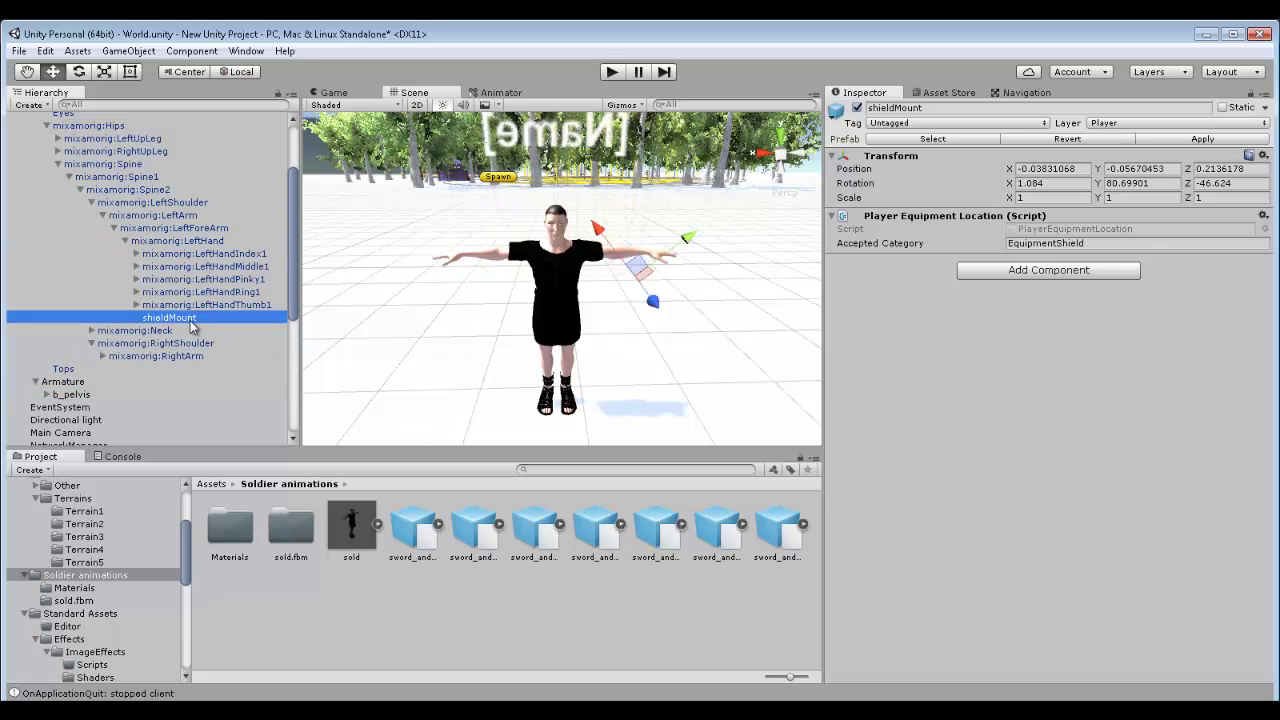
left_click(1080, 170)
type("0")
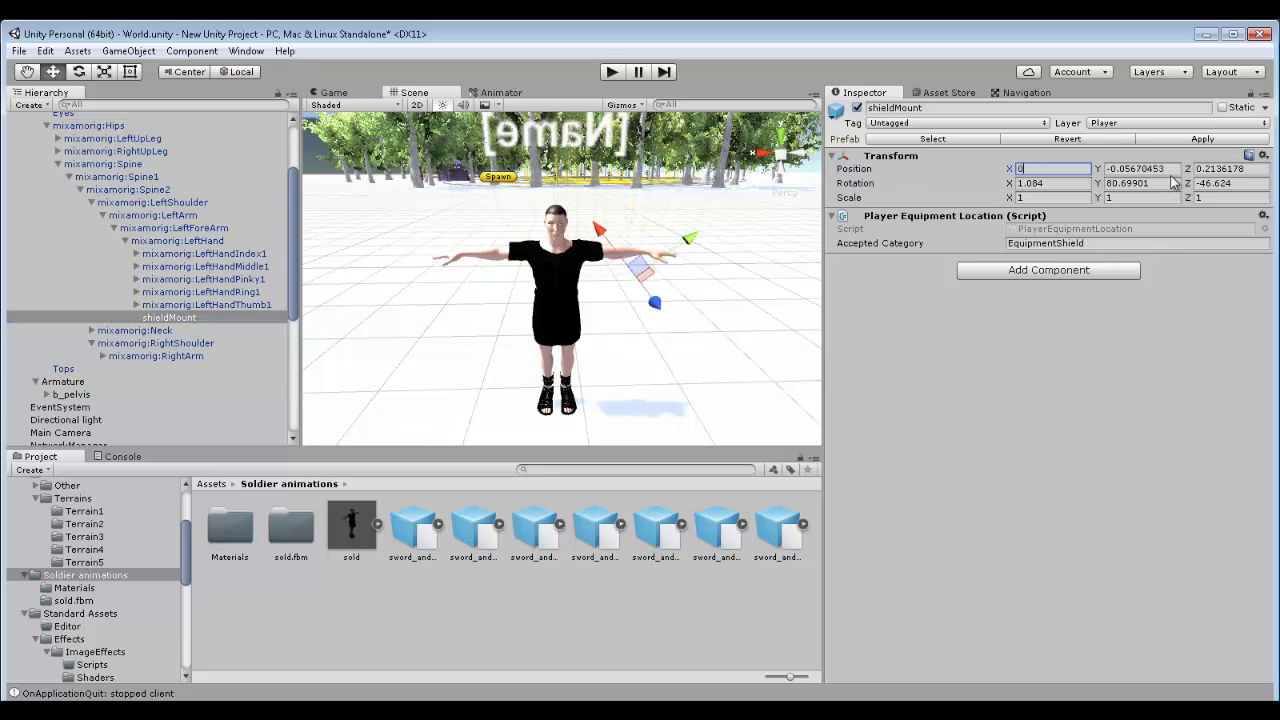
left_click(1170, 169)
type("0")
left_click(1205, 169)
type("0")
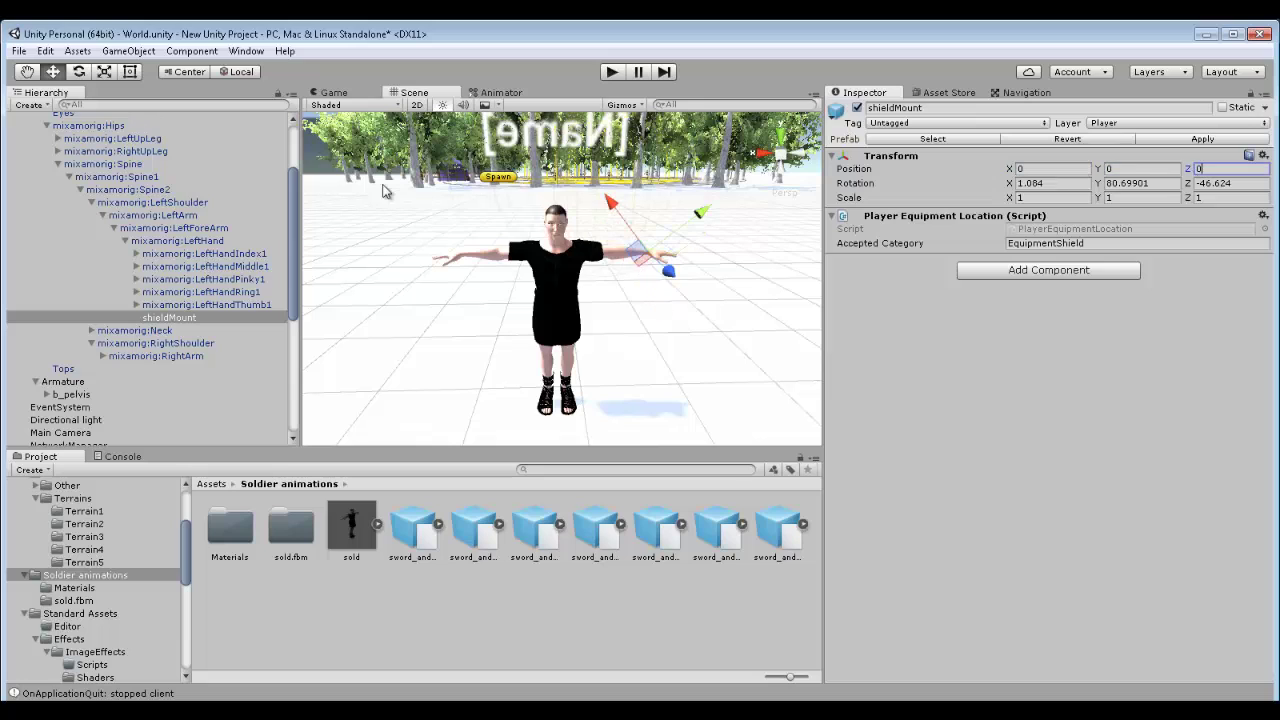
- Collapse mixamorig:Hips and the sold object in the Warrior's hierarchy
scroll(98, 230, "up", 2)
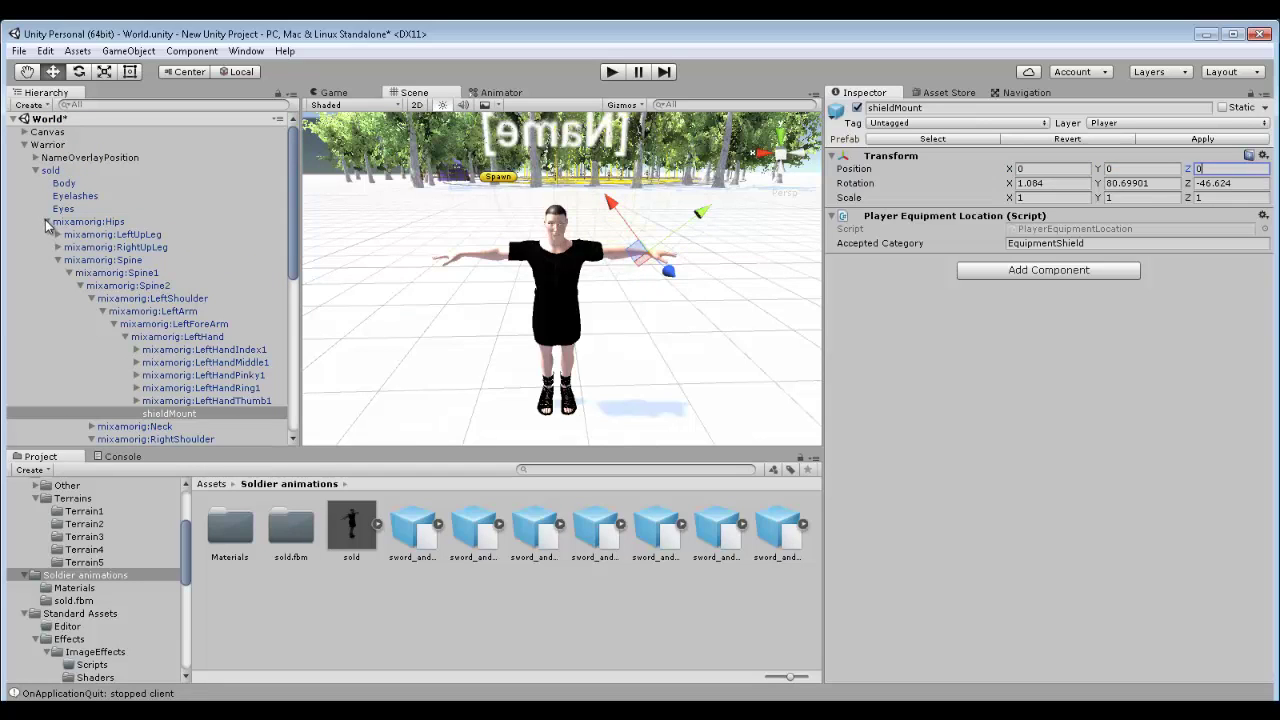
left_click(47, 222)
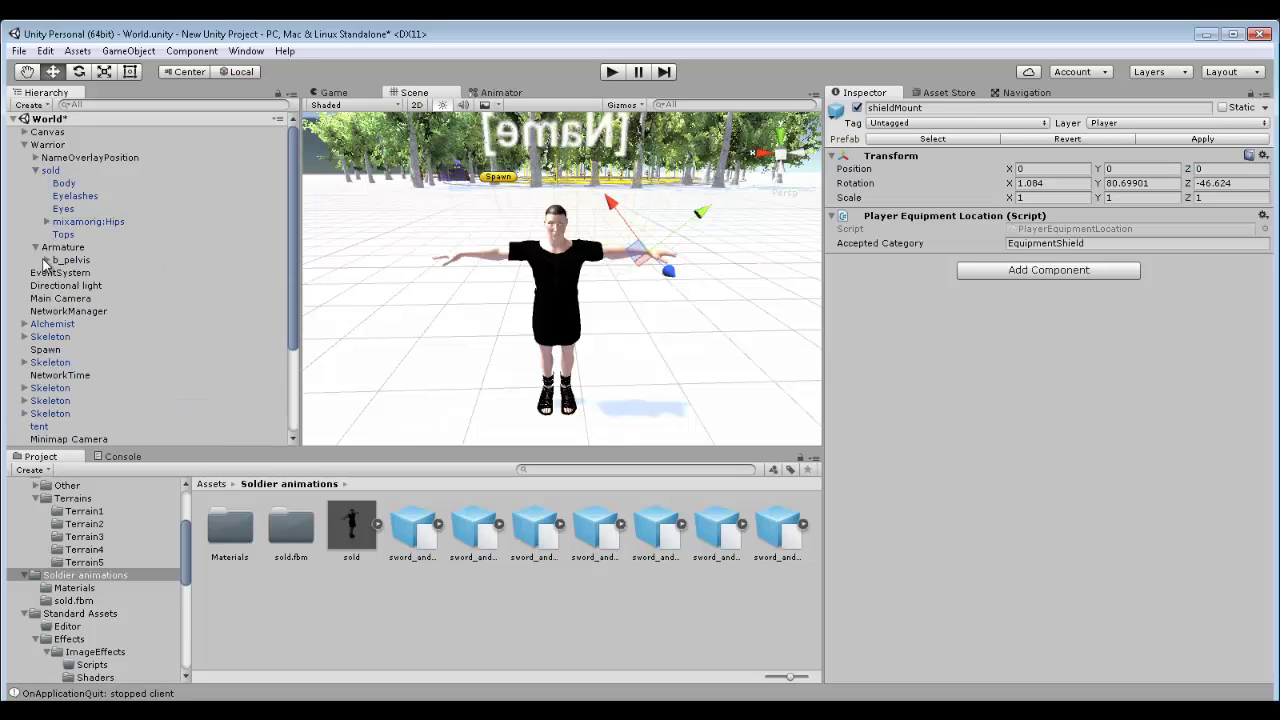
left_click(37, 172)
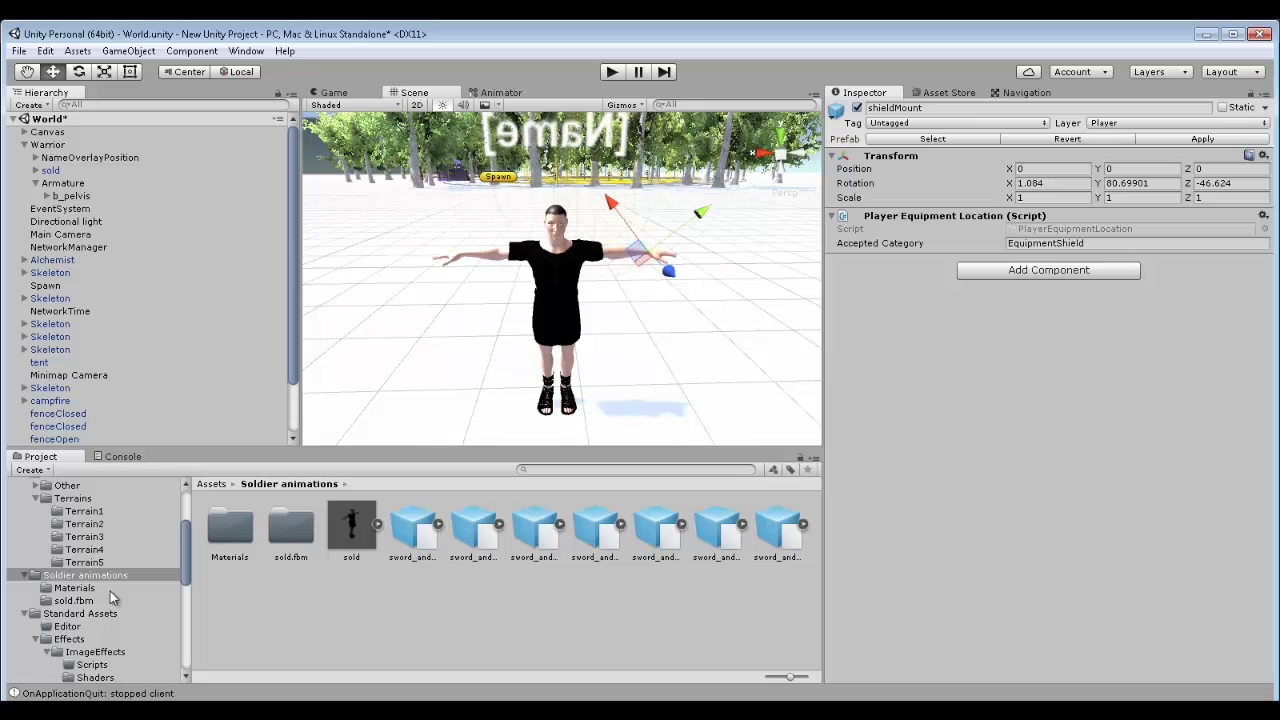
- Open the Players prefab folder under uMMORPG/Prefabs/Entities in the project assets
left_click_drag(186, 548, 194, 605)
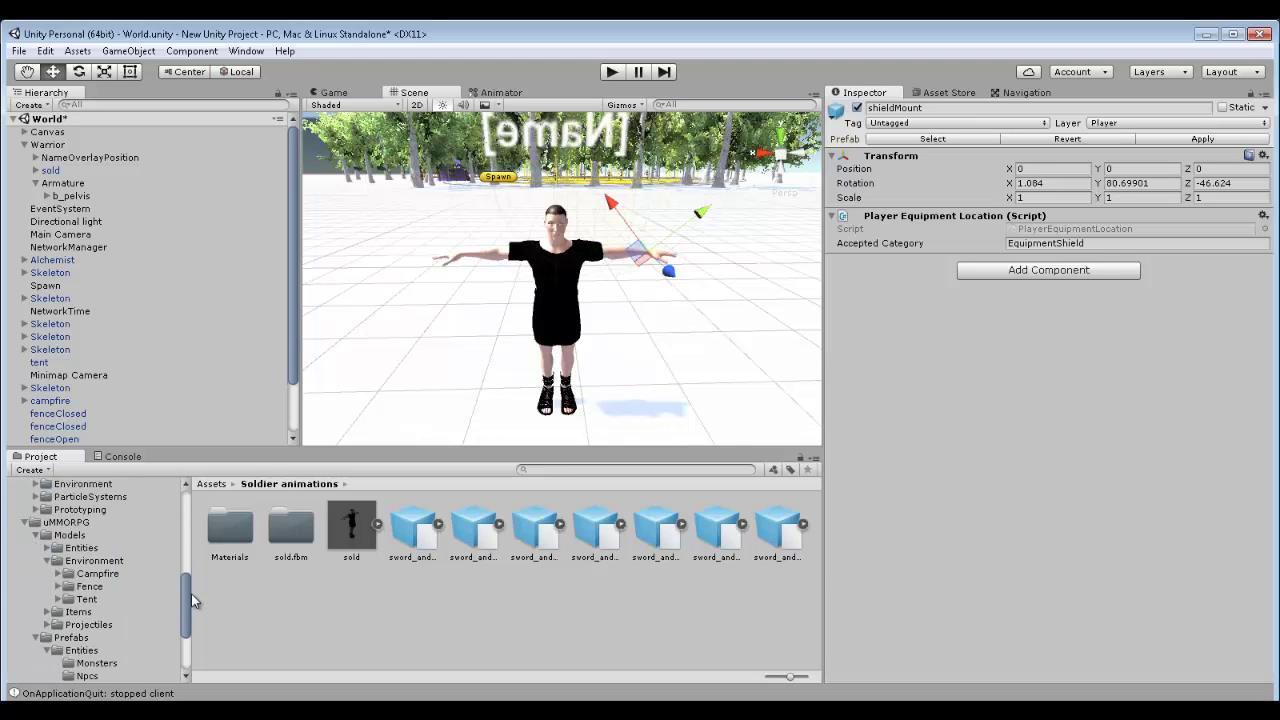
left_click(82, 549)
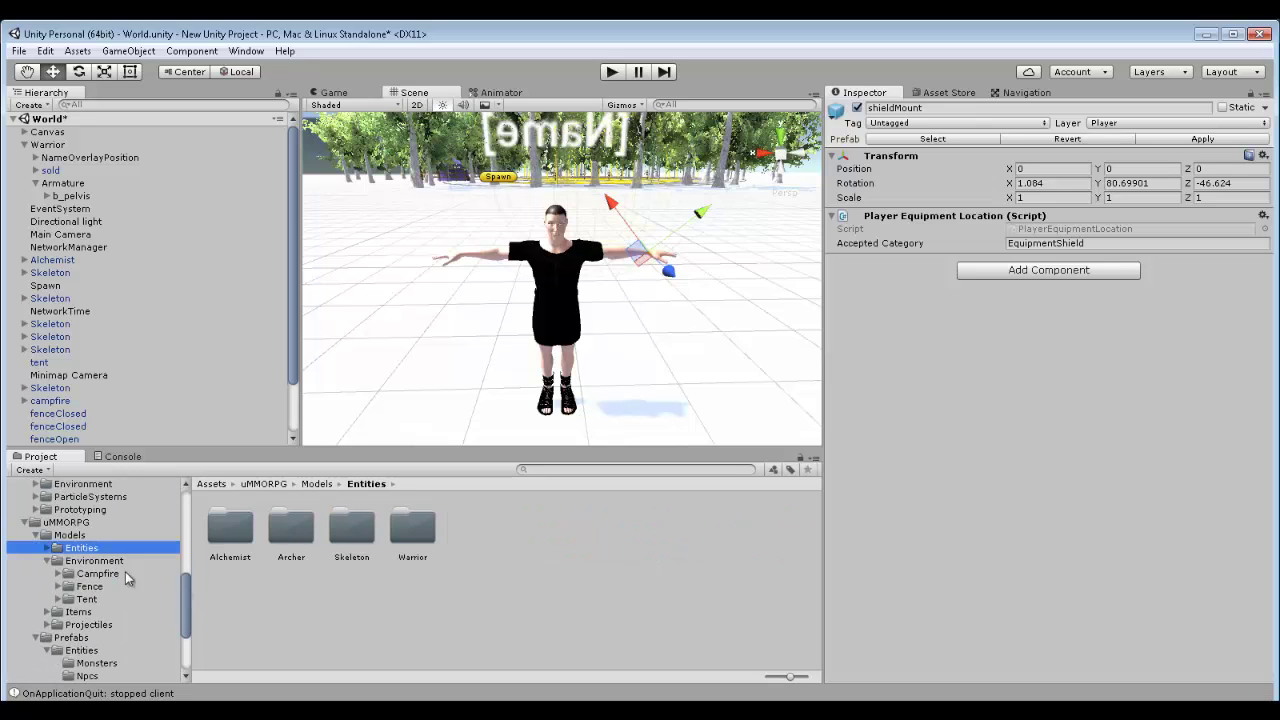
scroll(190, 595, "down", 2)
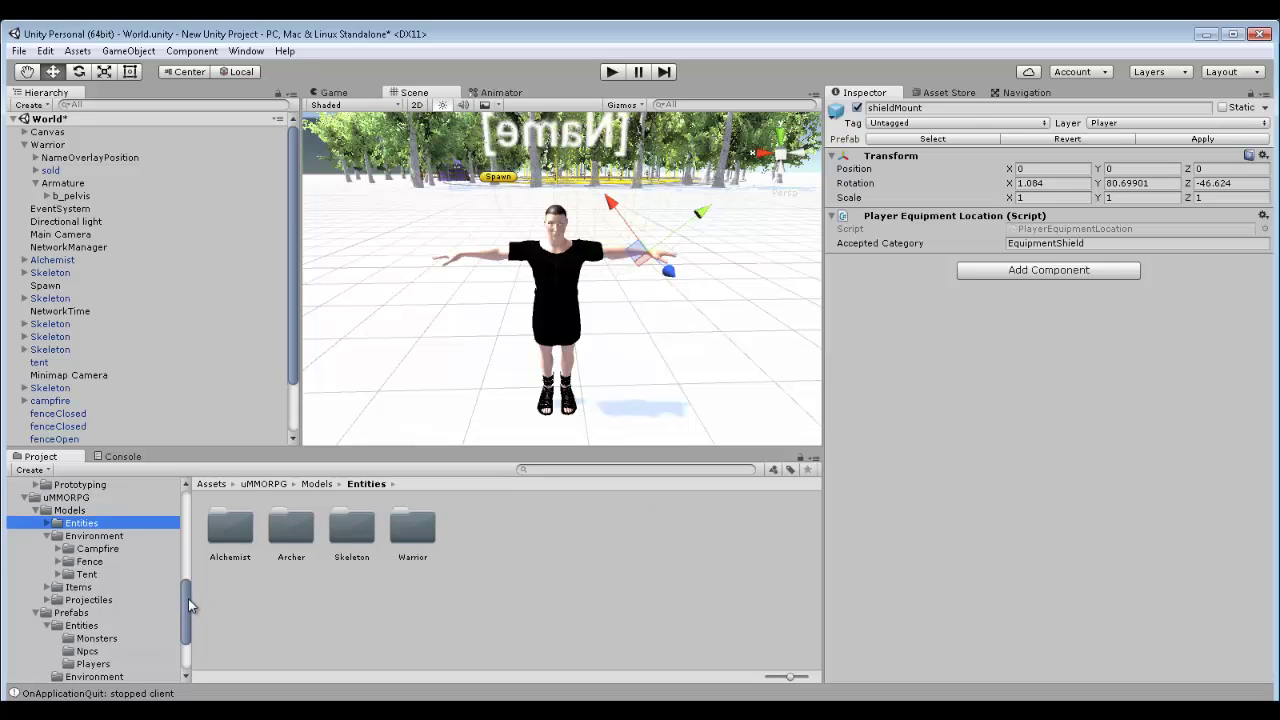
left_click(76, 586)
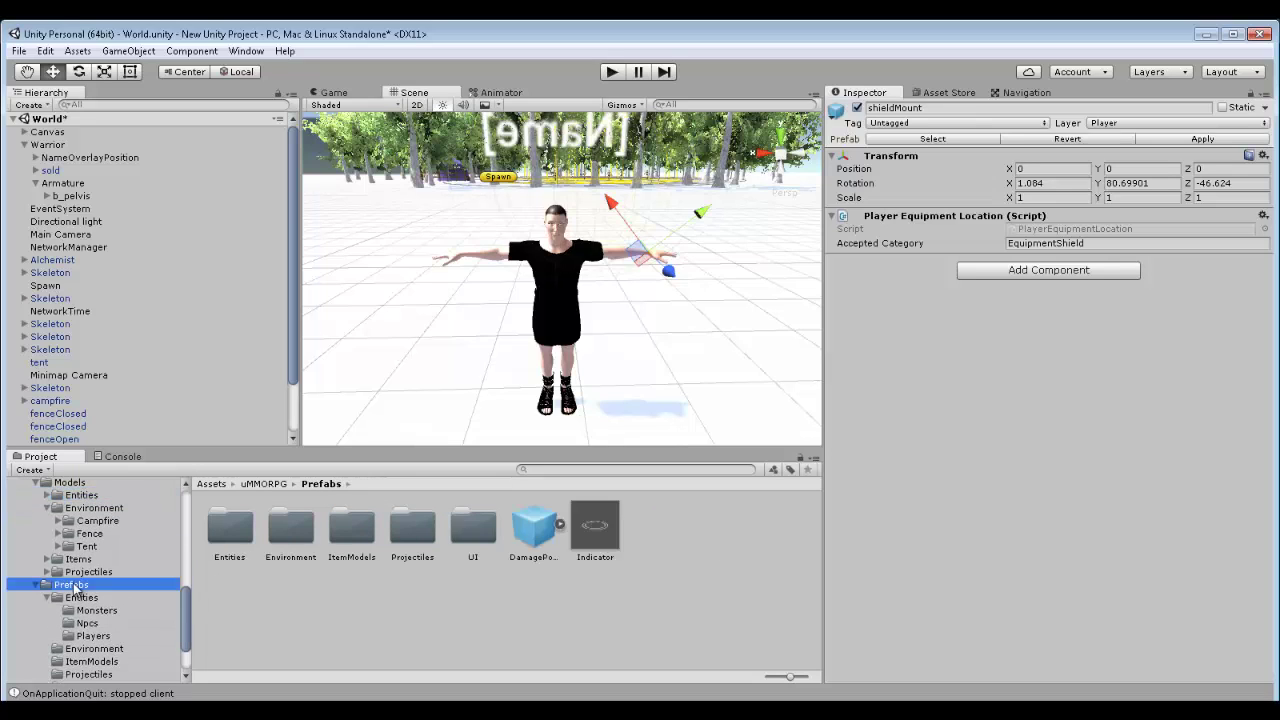
double_click(232, 527)
double_click(355, 530)
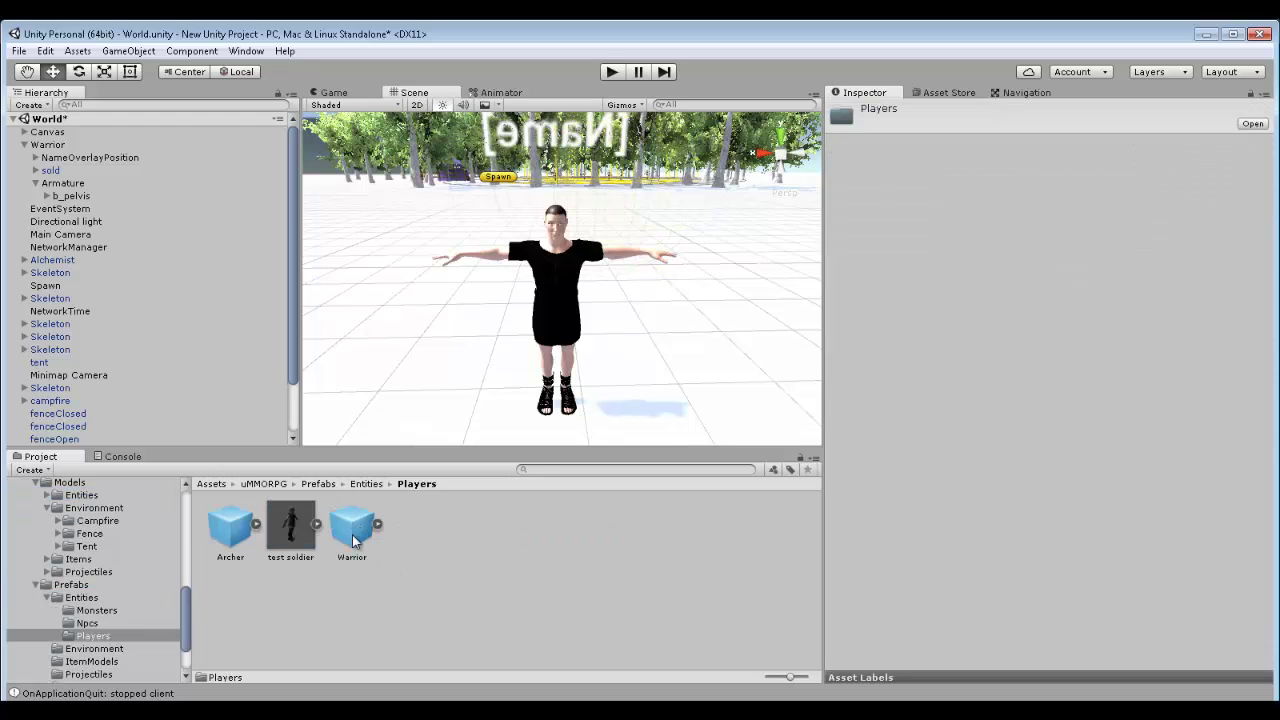
- Overwrite the test soldier prefab with the modified Warrior object from the scene, accepting the prefab replacement
left_click(52, 146)
left_click(57, 147)
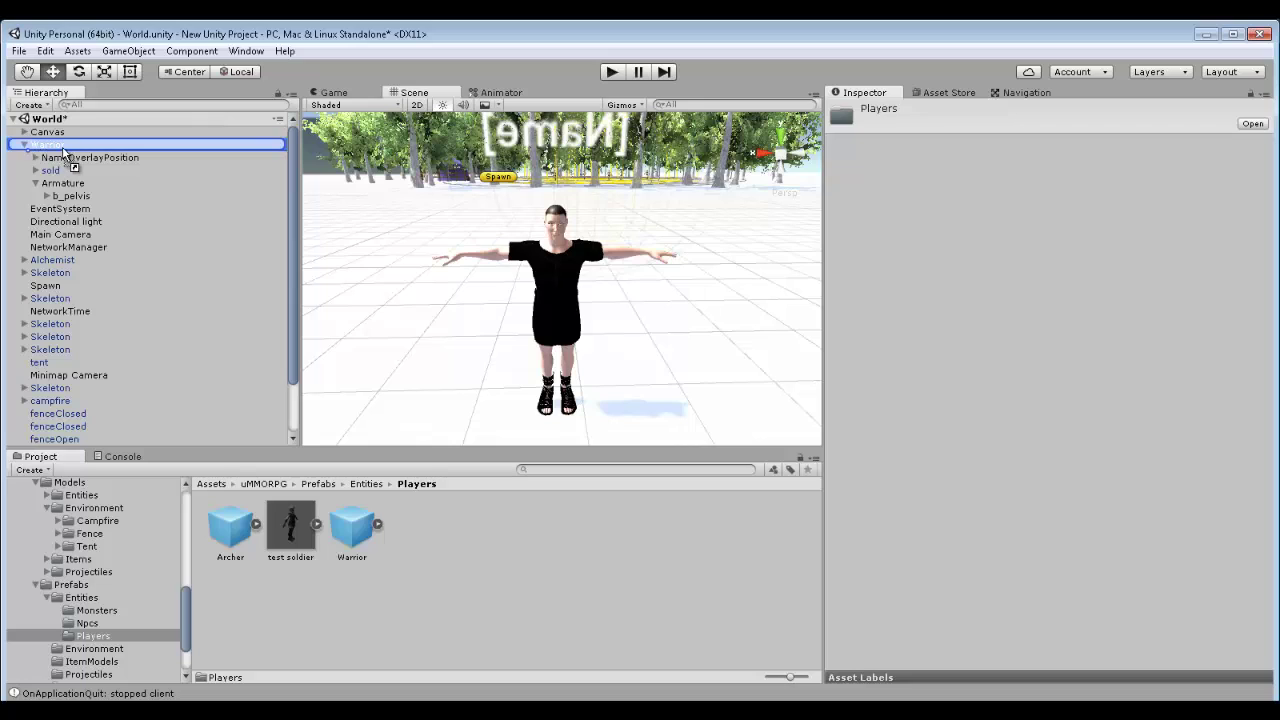
left_click(290, 535)
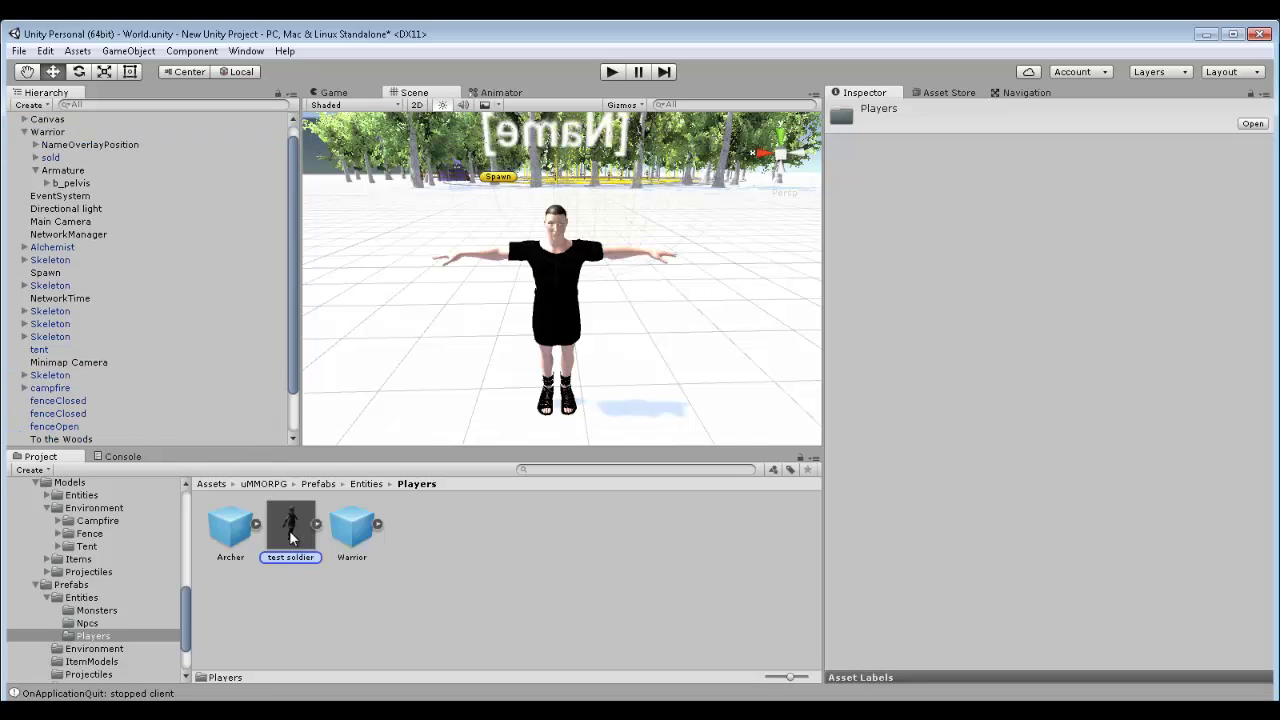
left_click_drag(290, 535, 290, 535)
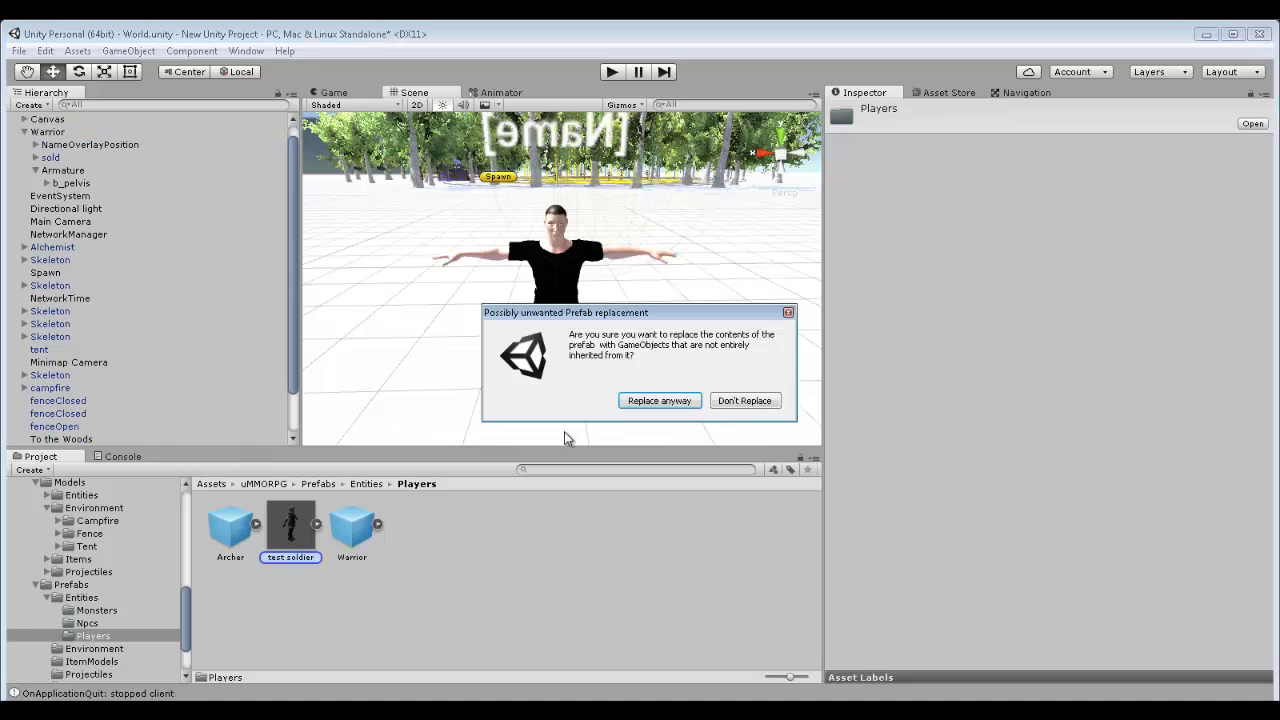
left_click(670, 401)
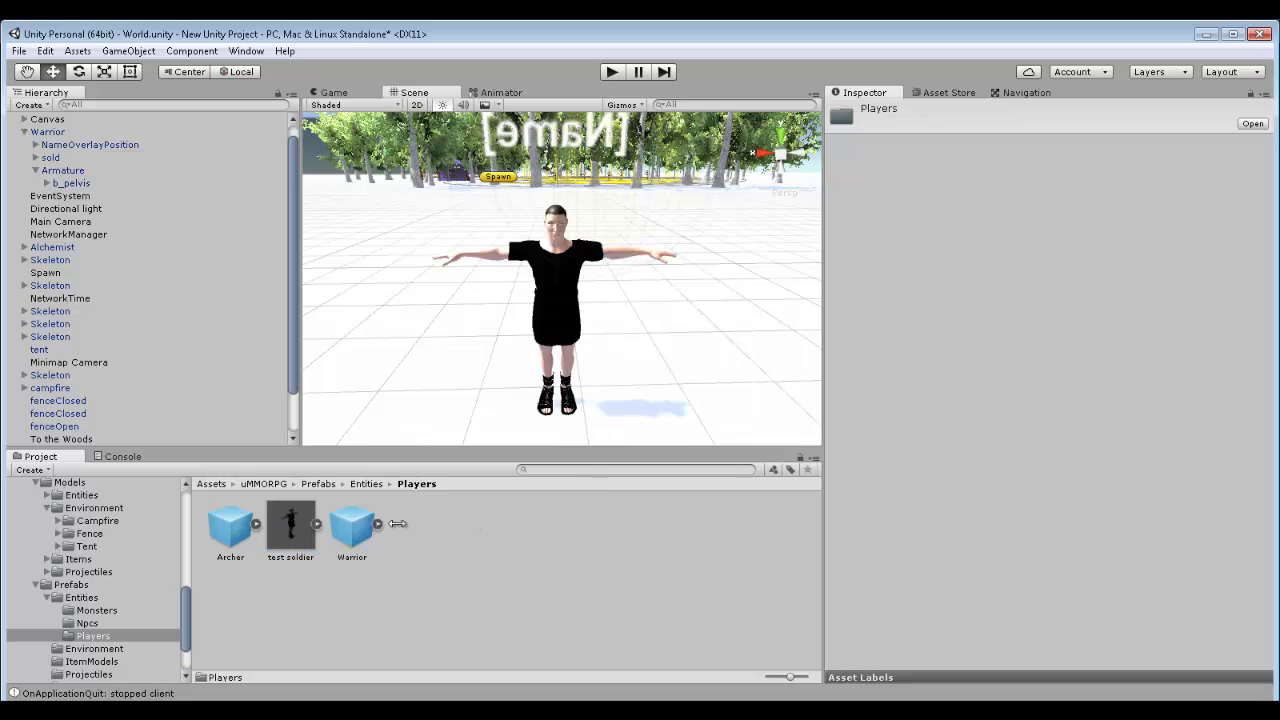
- Add the test soldier prefab as a new entry to NetworkManager's Registered Spawnable Prefabs in Spawn Info
left_click(50, 132)
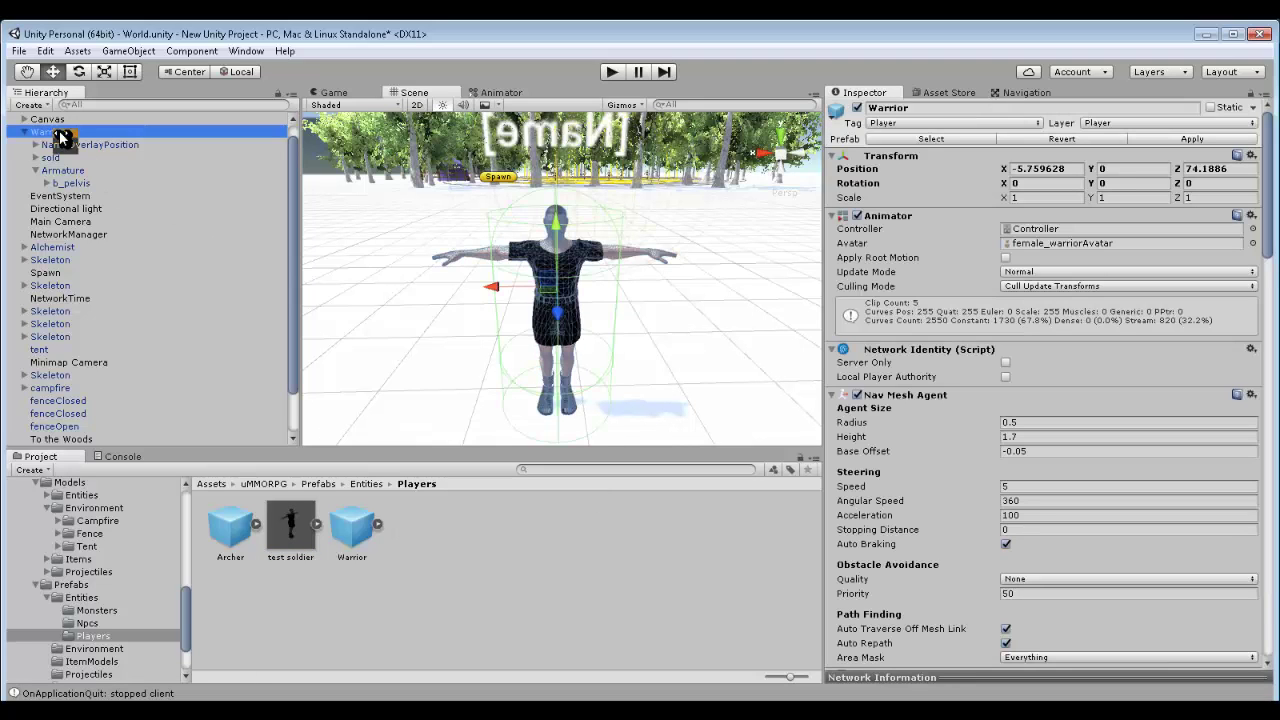
left_click(84, 233)
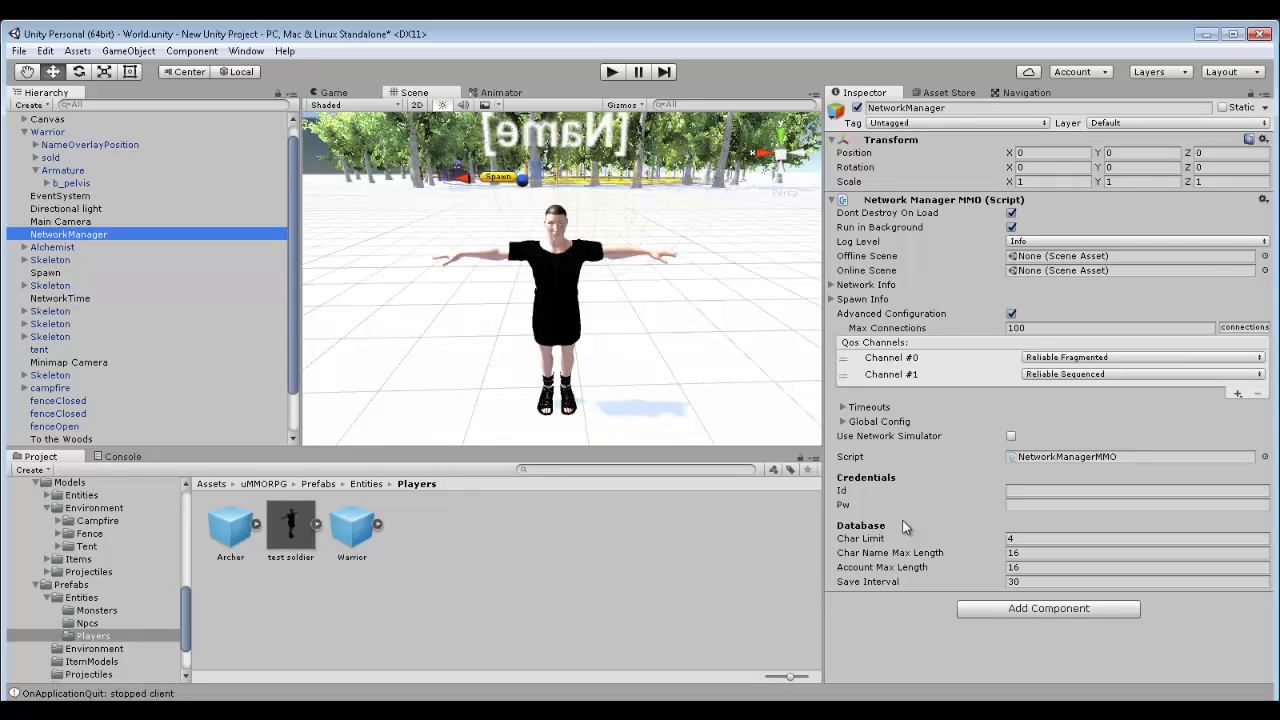
left_click(829, 302)
left_click(830, 301)
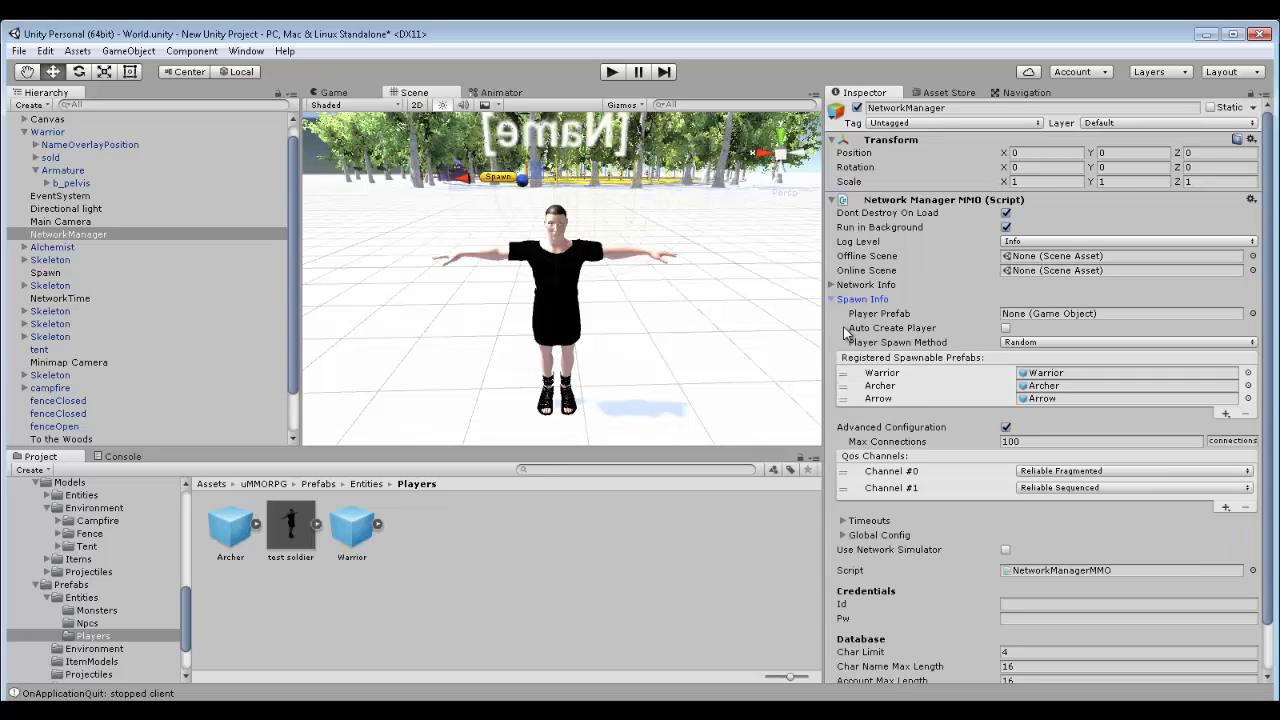
left_click(1226, 414)
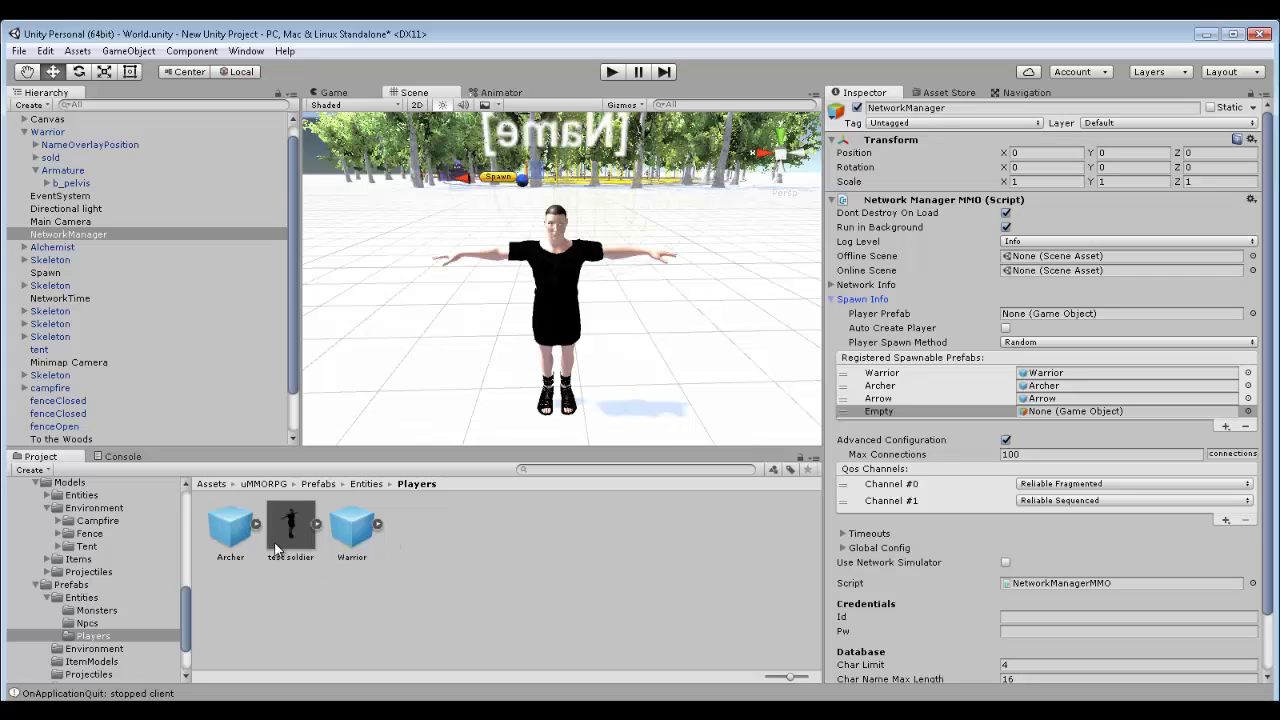
left_click_drag(281, 548, 1060, 420)
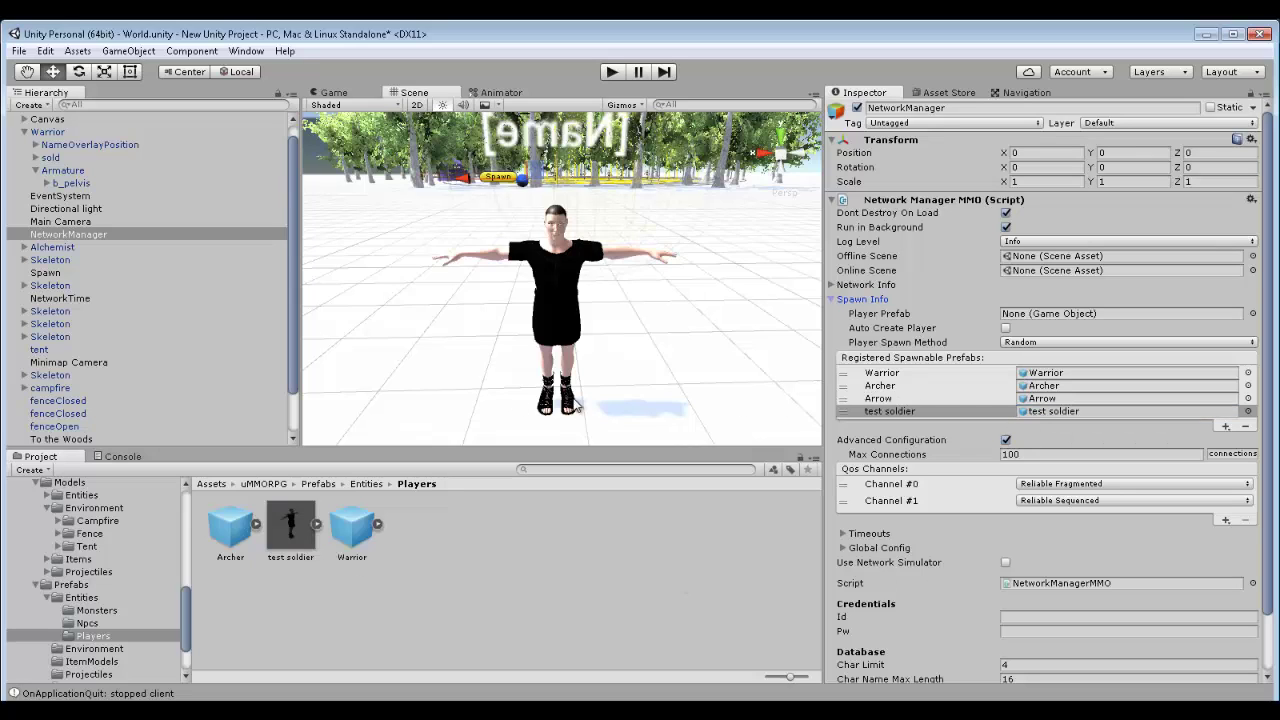
- Add a Capsule Collider from the Physics components to the sold object inside the Warrior
left_click(24, 133)
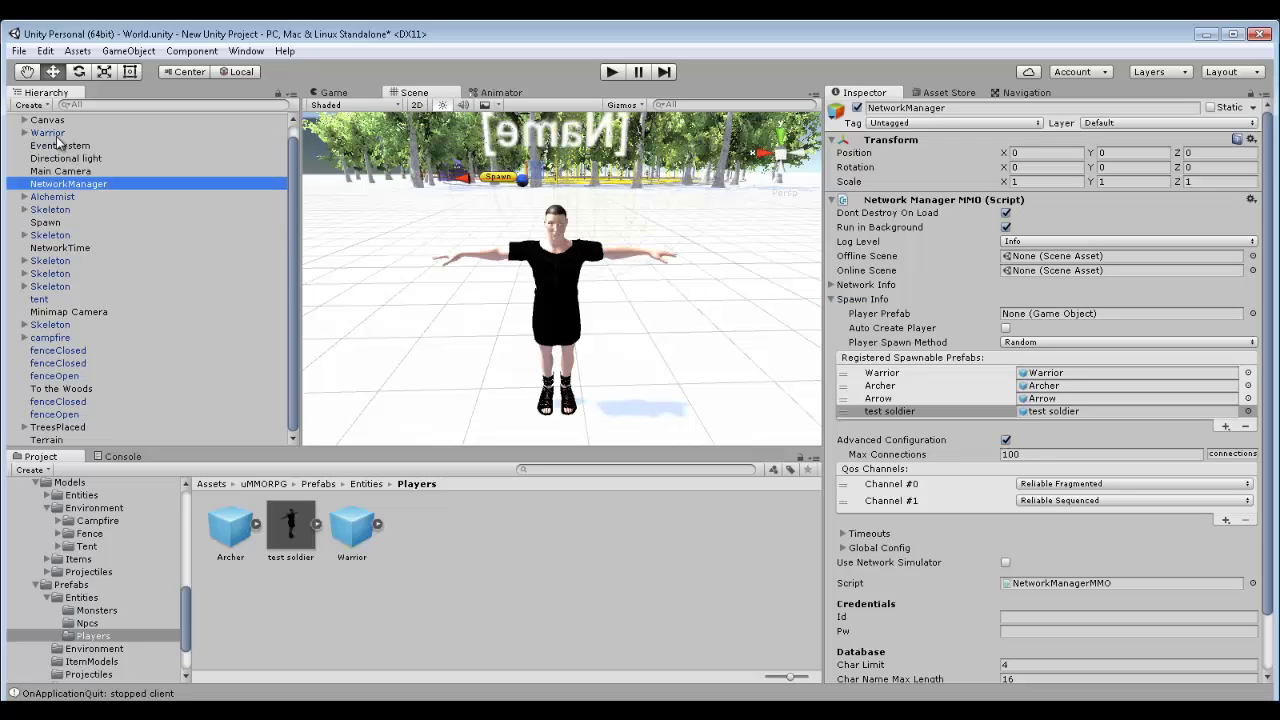
left_click(48, 133)
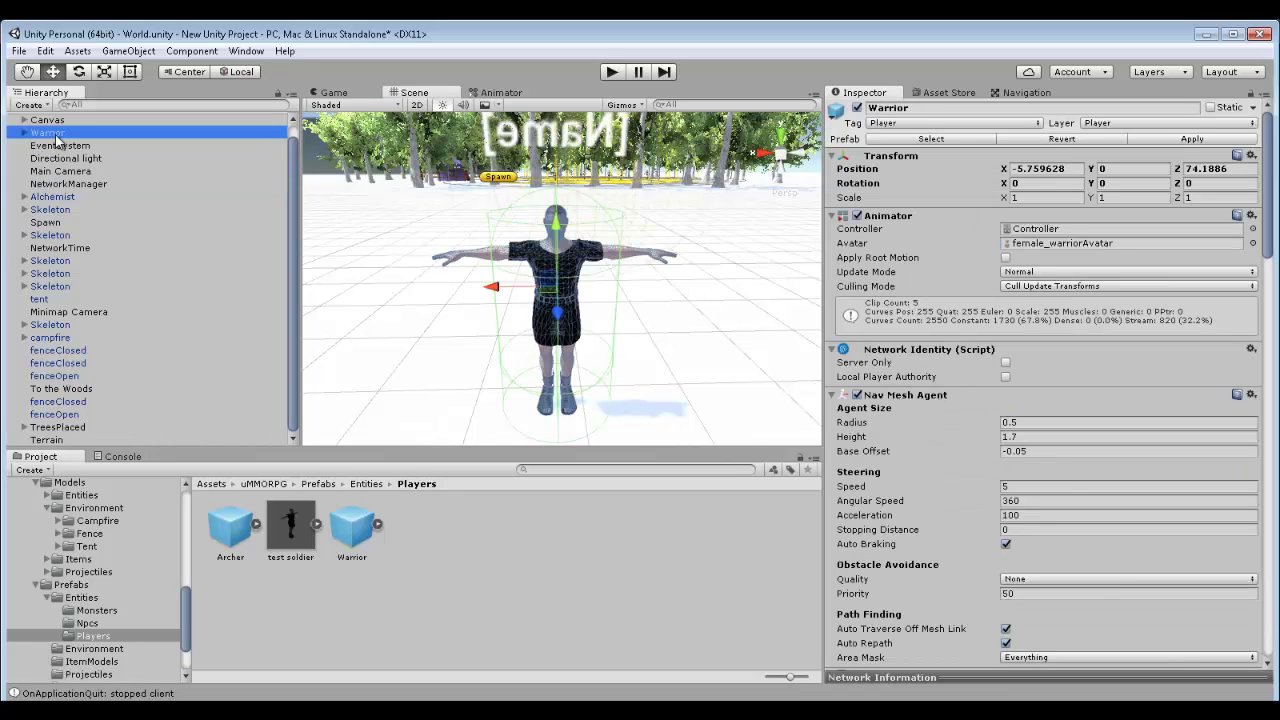
left_click(24, 133)
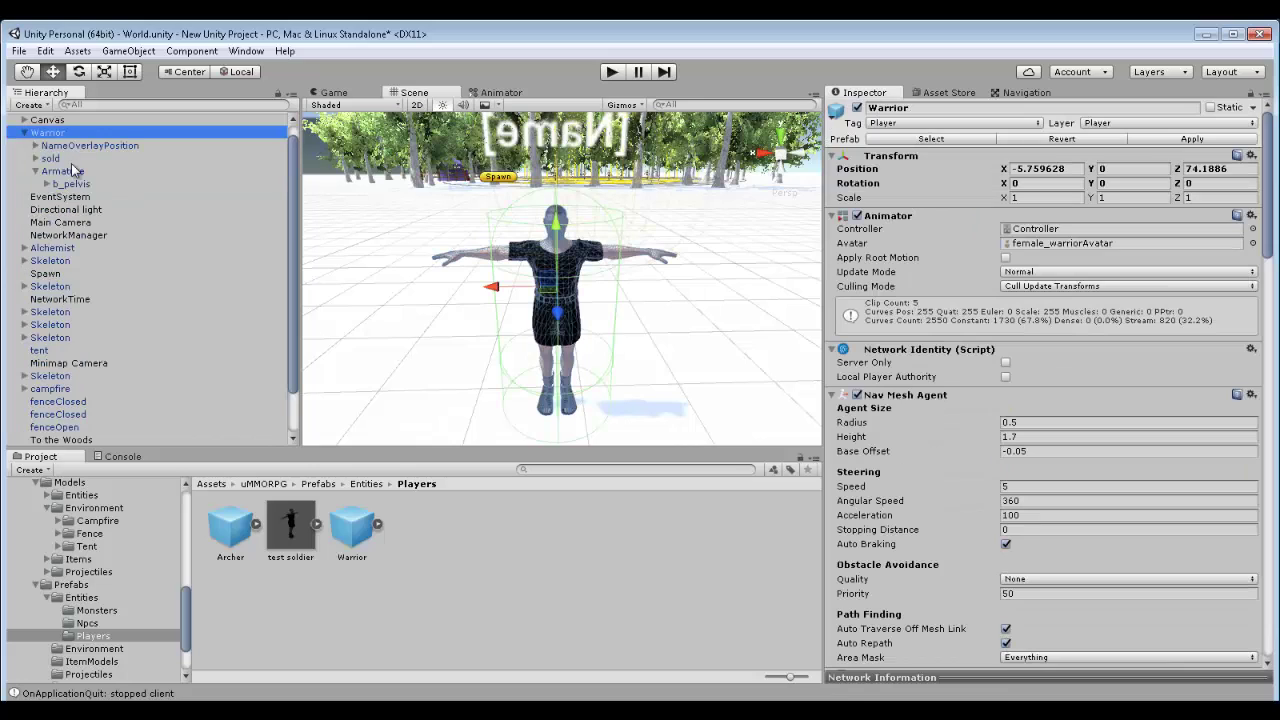
left_click(57, 160)
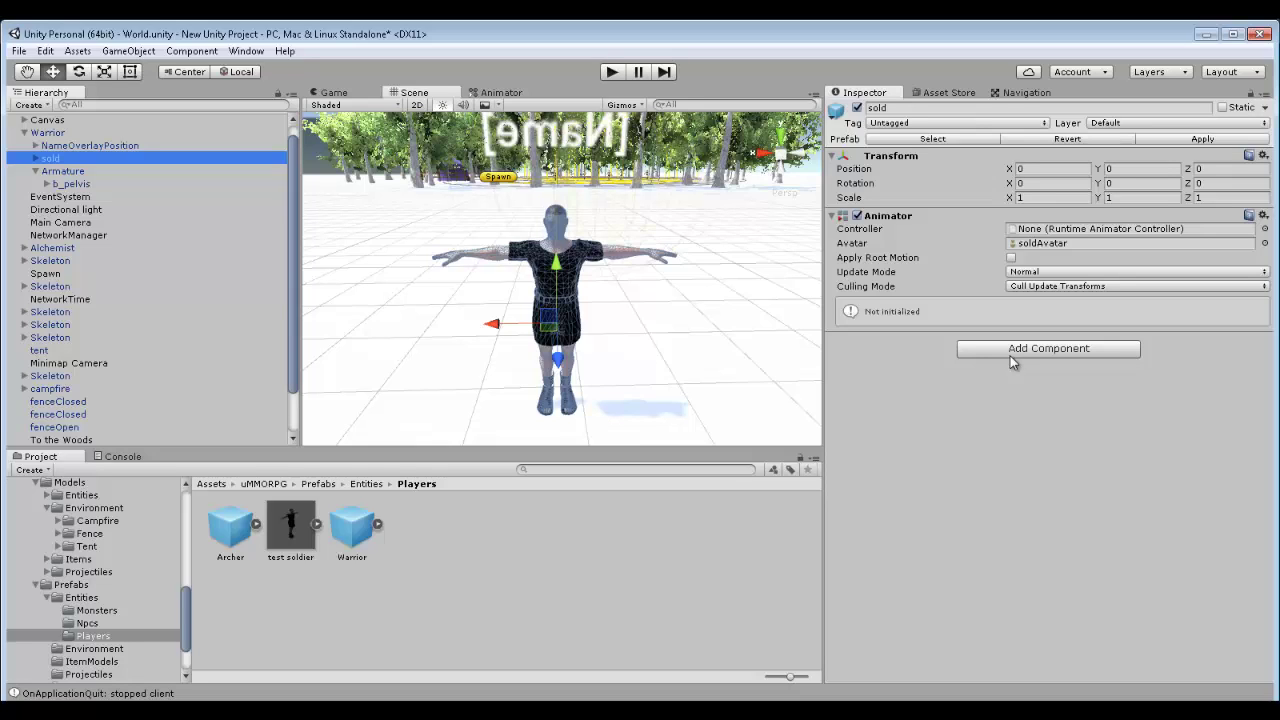
left_click(199, 57)
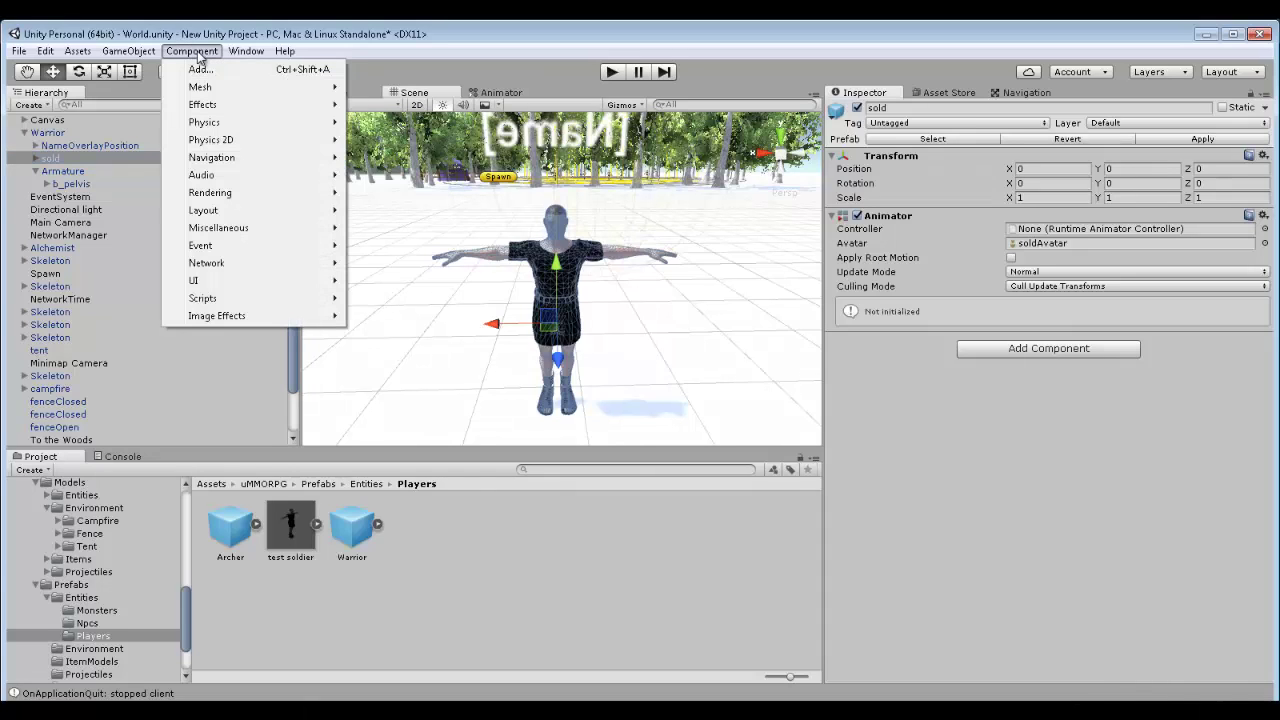
left_click(1010, 352)
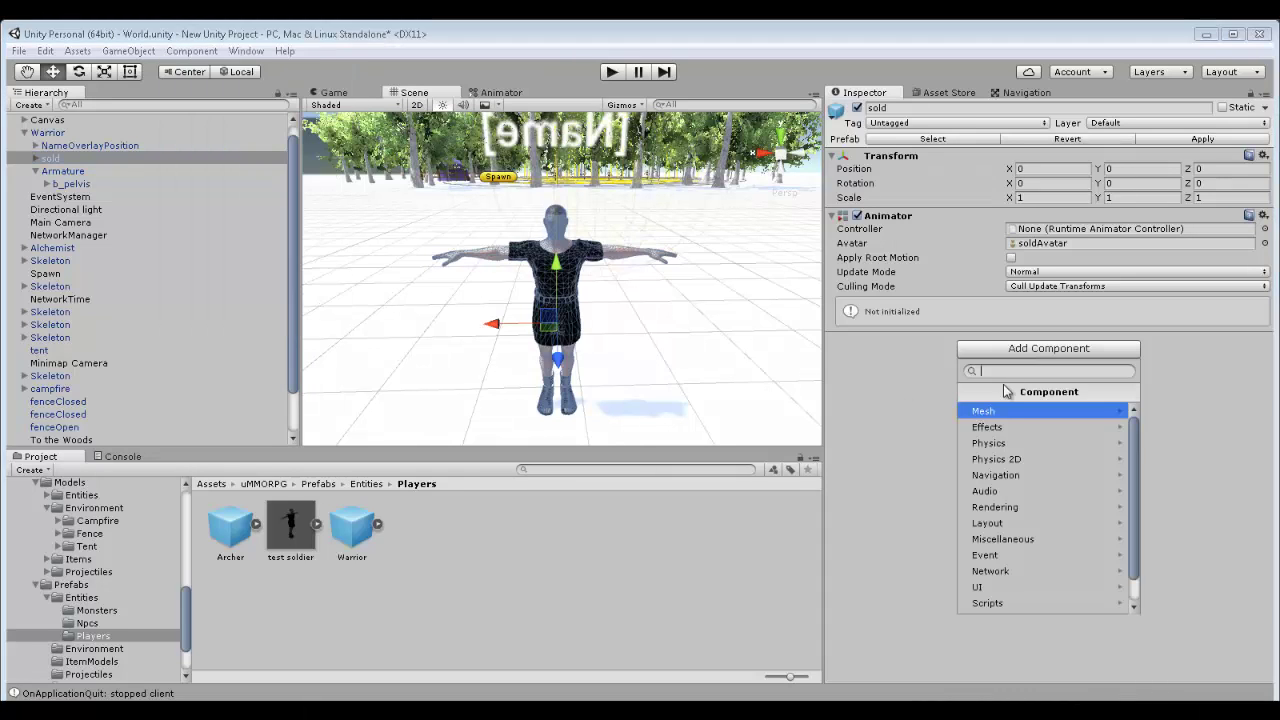
left_click(1000, 445)
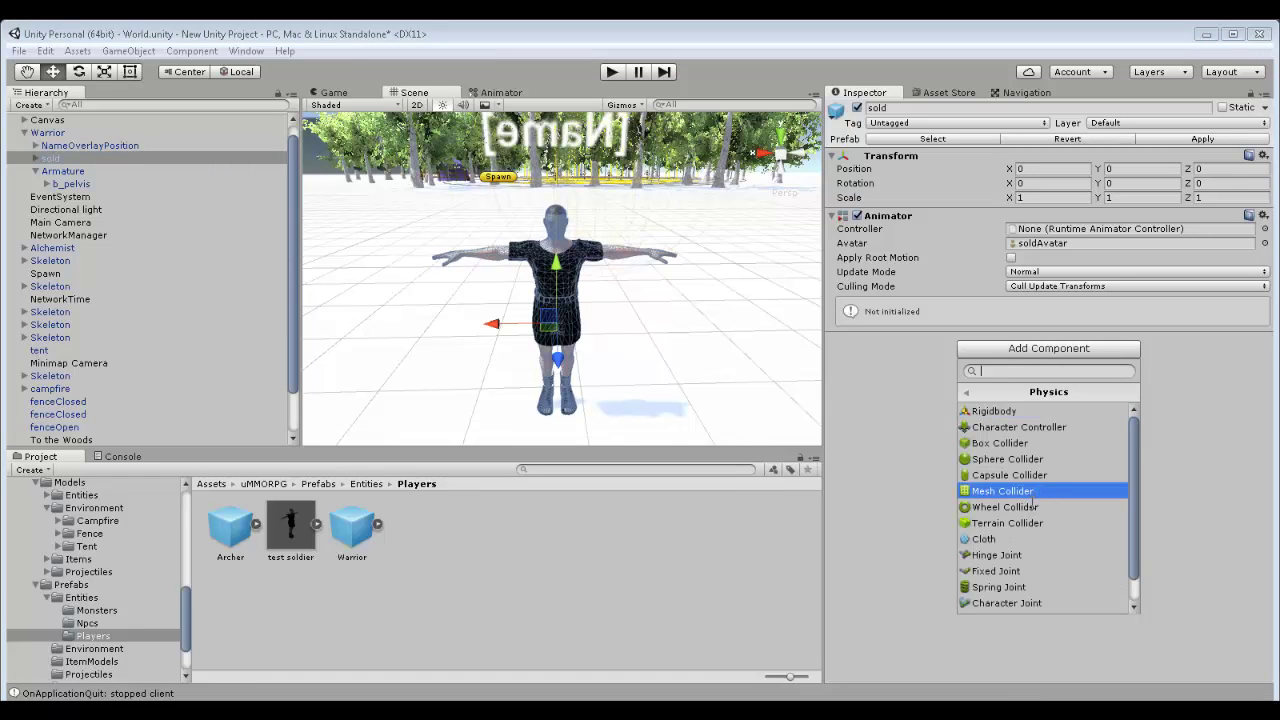
left_click(985, 458)
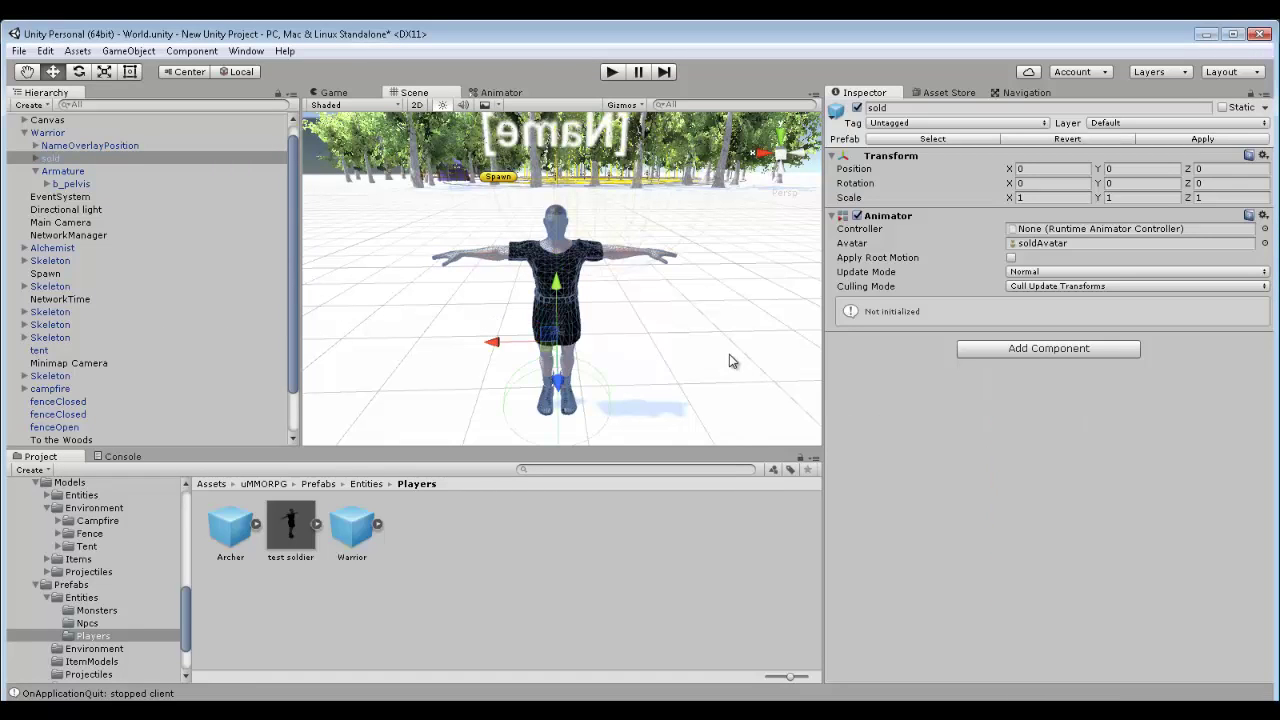
- Fit the capsule collider around the soldier with center Y 0.89, height 1.87 and radius 0.38
left_click(1123, 401)
type("0.89")
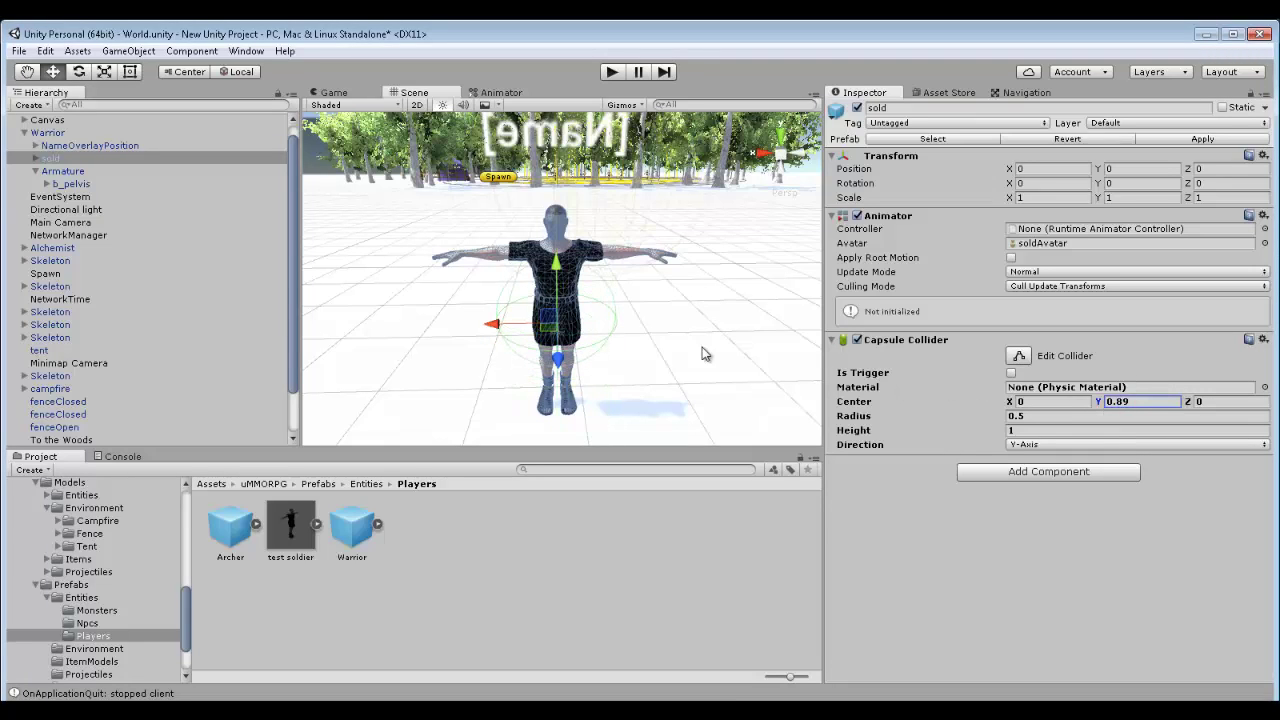
left_click_drag(689, 337, 698, 309, "alt")
key("w")
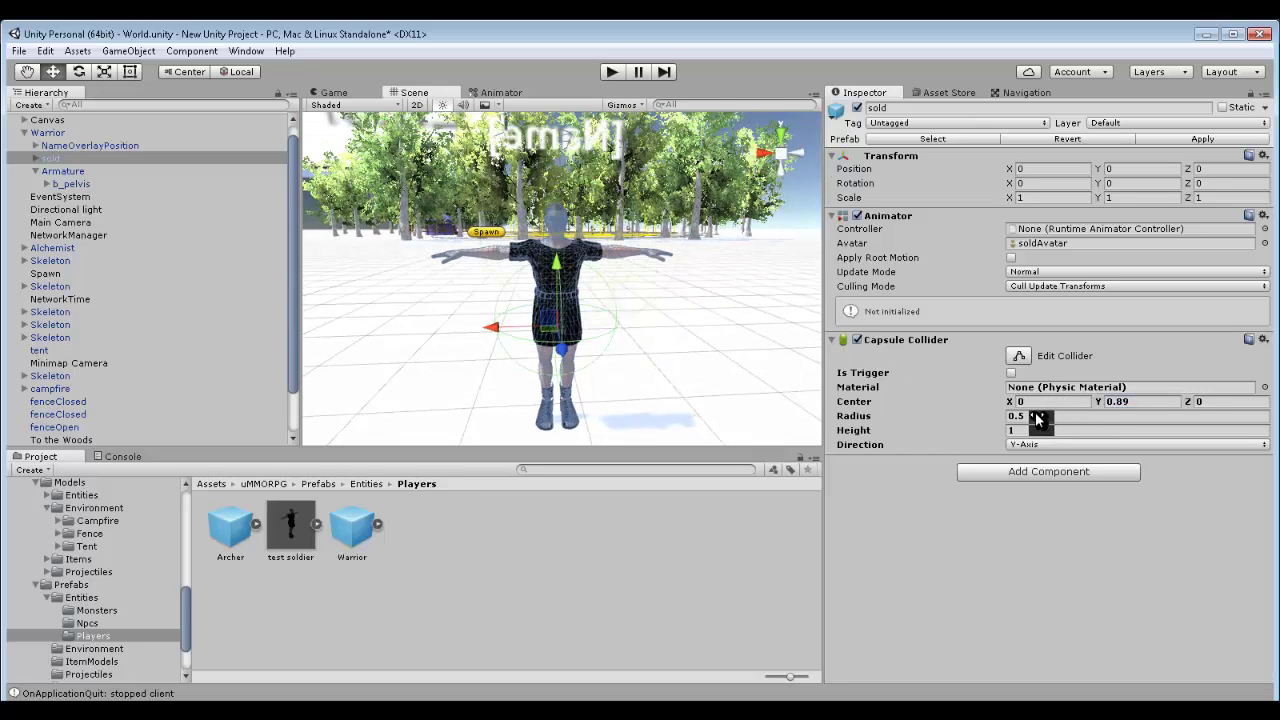
left_click_drag(858, 435, 885, 432)
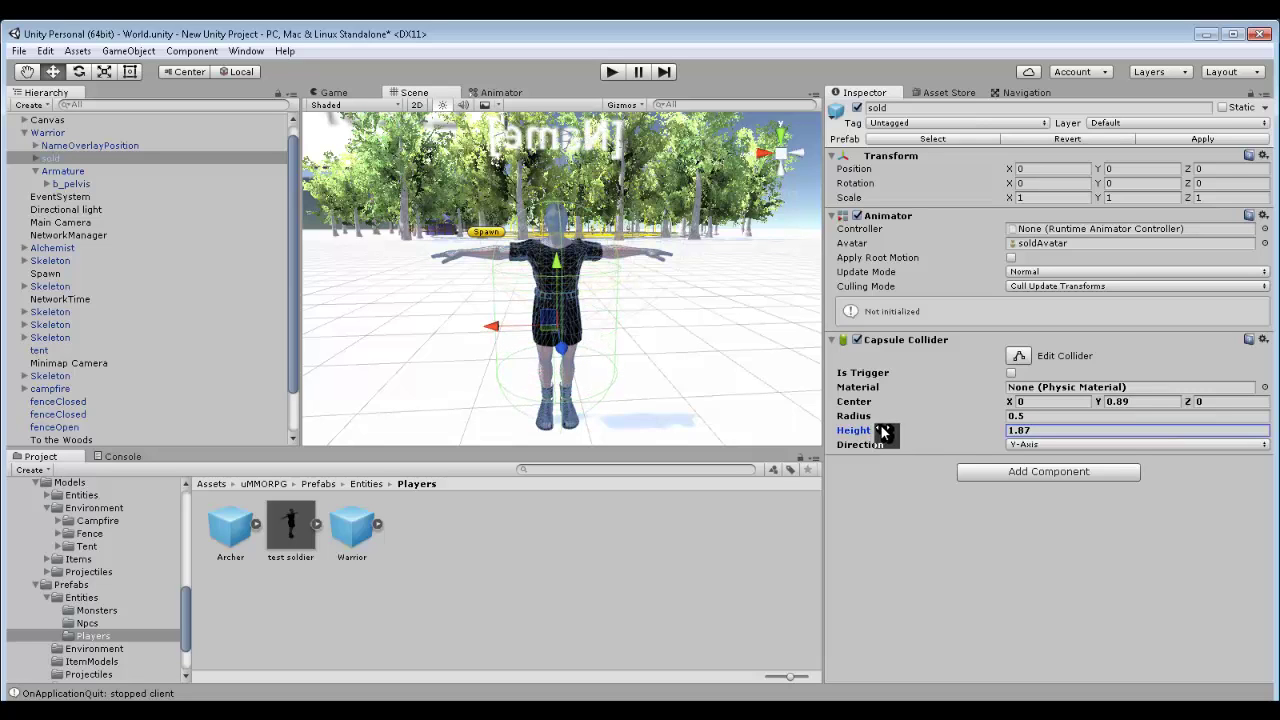
left_click_drag(583, 334, 490, 320, "alt")
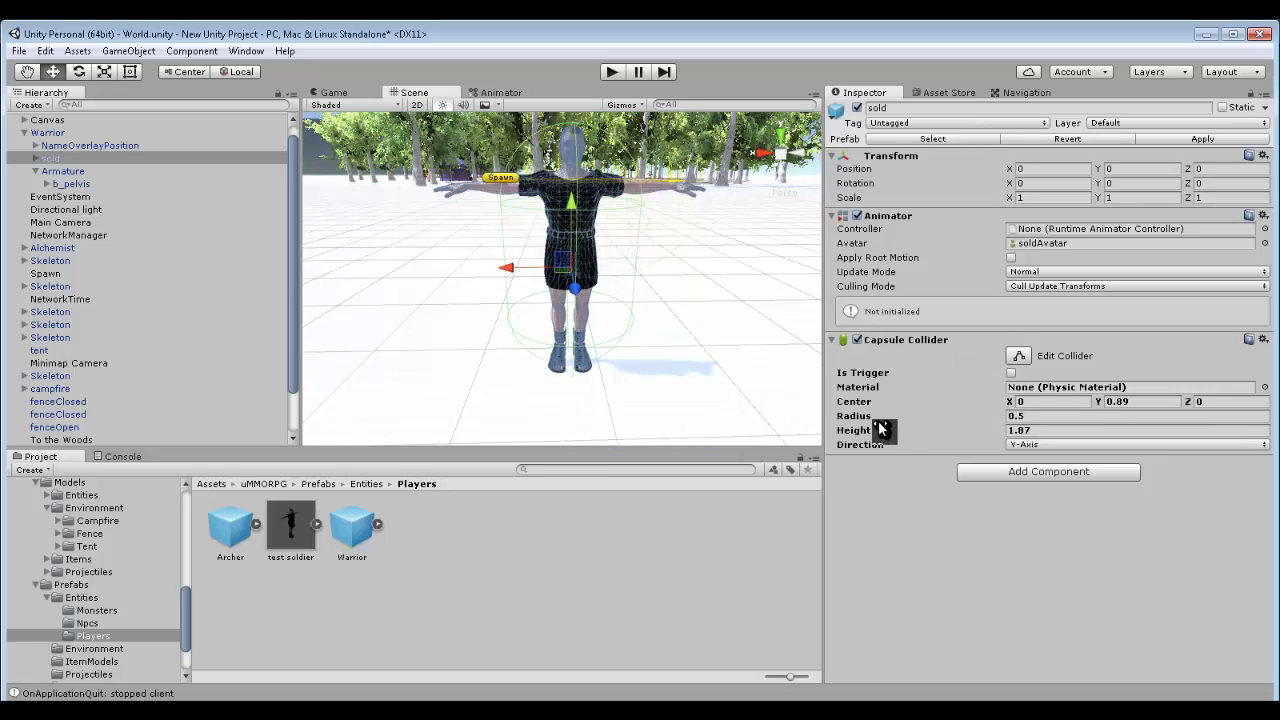
left_click_drag(852, 416, 855, 424)
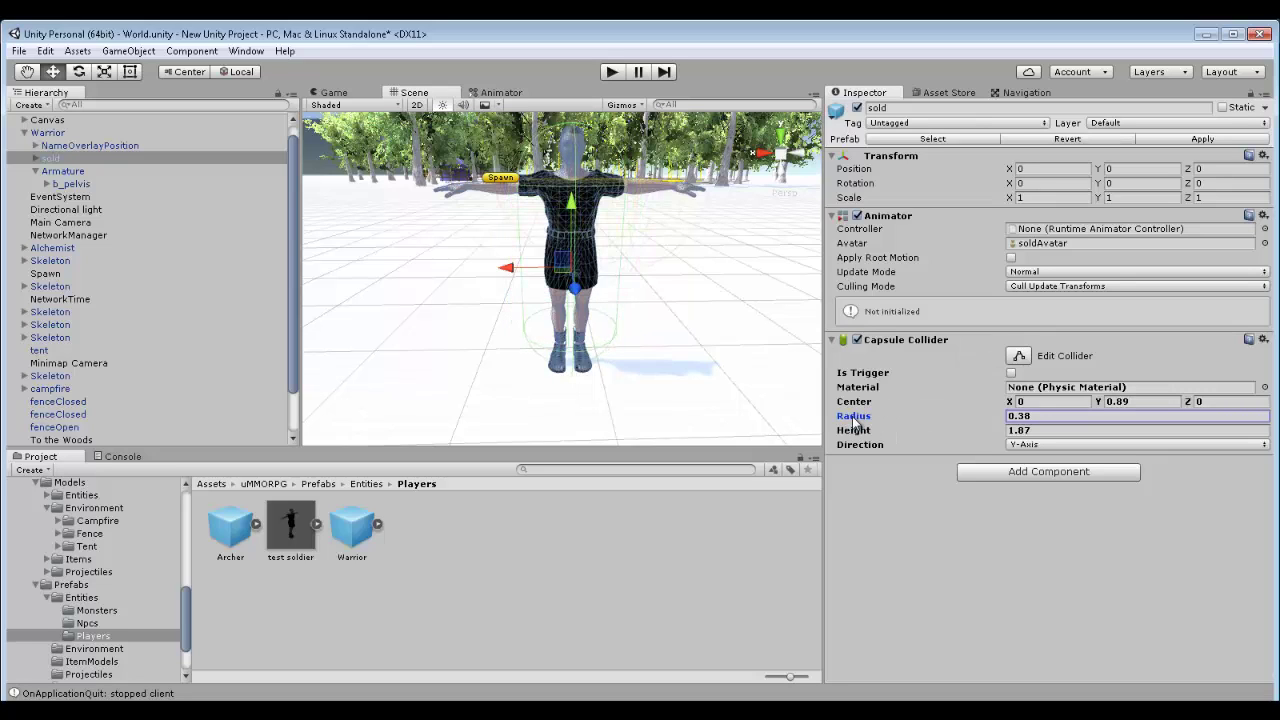
scroll(727, 282, "up", 3)
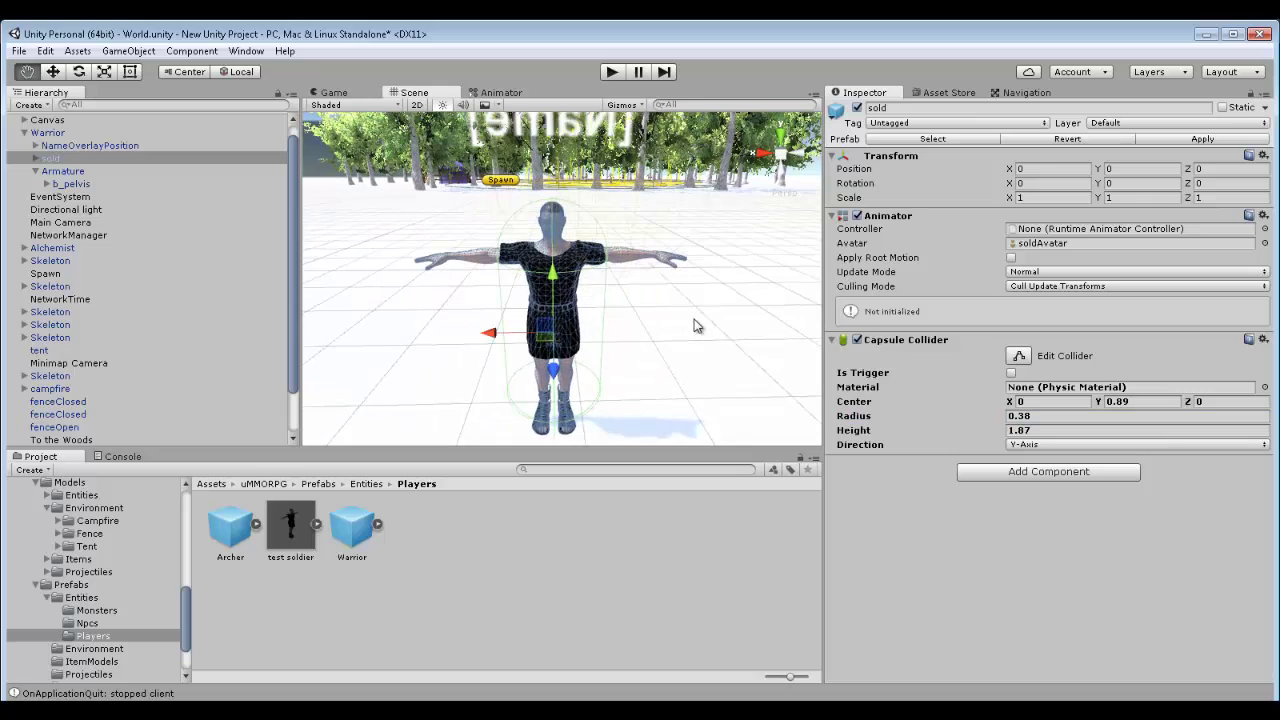
- Overwrite the test soldier prefab in the Players folder with the scene's modified Warrior
left_click_drag(28, 160, 290, 514)
left_click(44, 134)
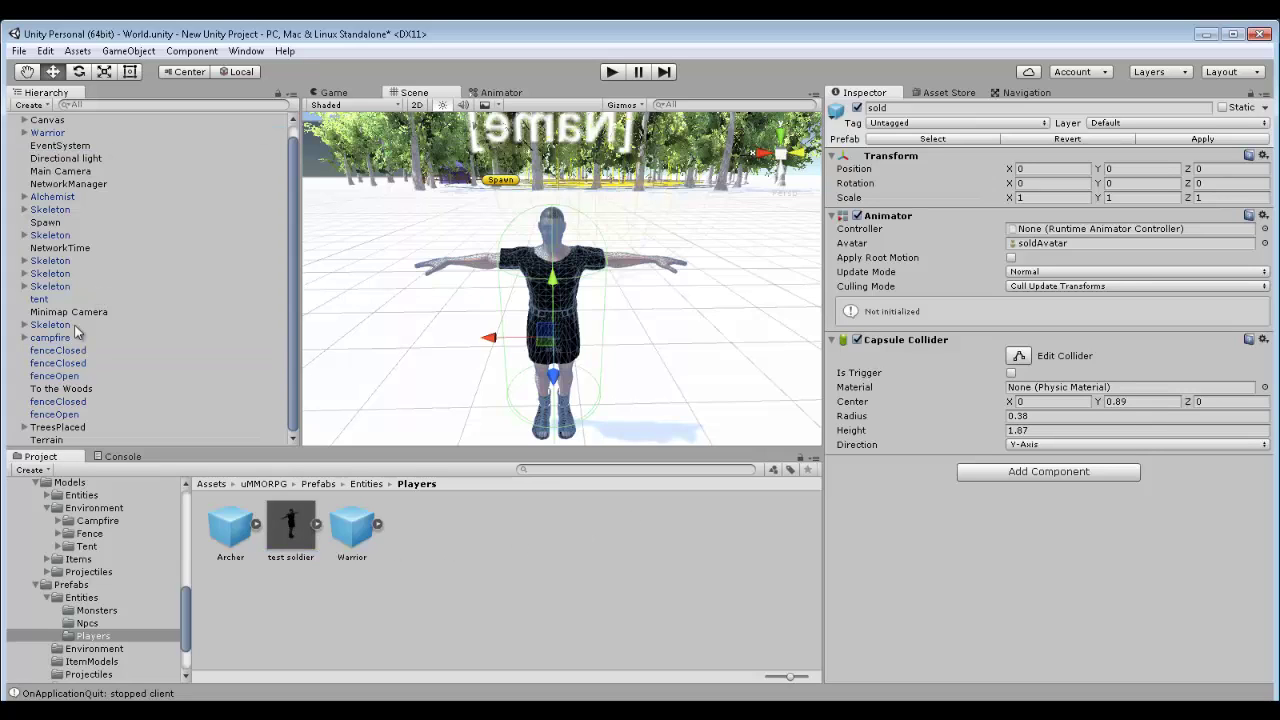
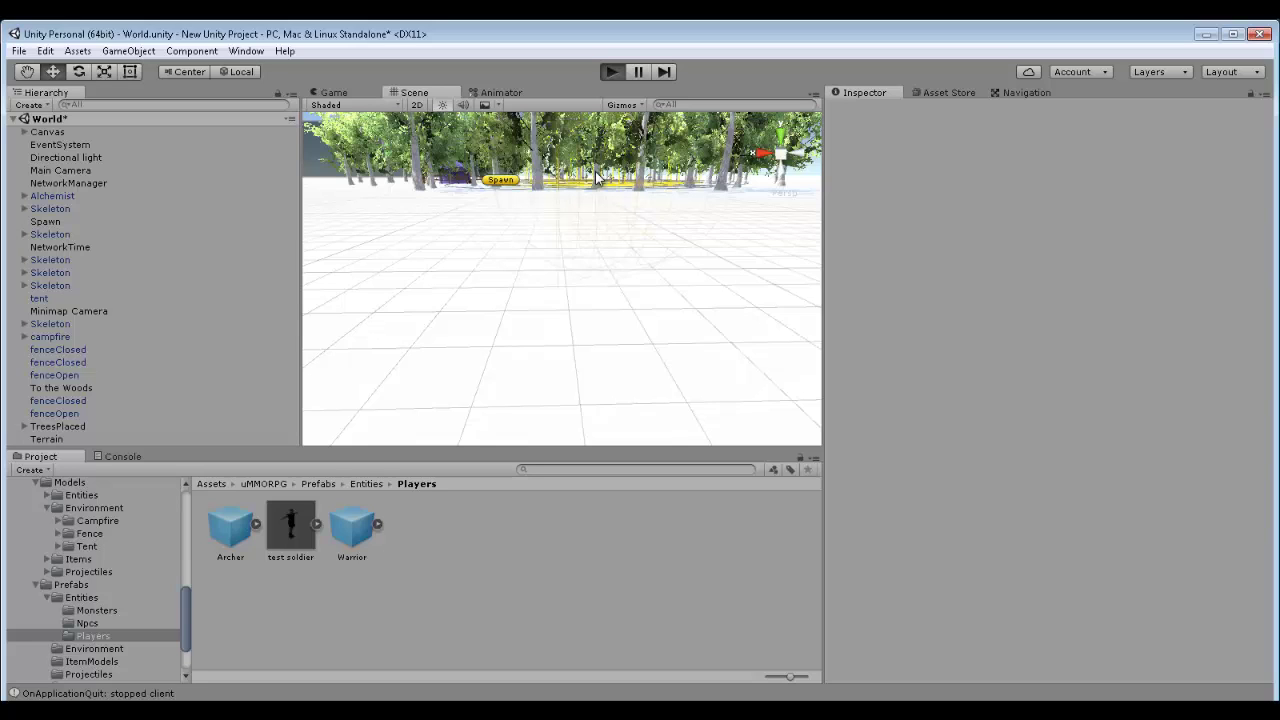
- Run the game in the editor, log in with Server & Play and open the character creation form
key("ctrl+p")
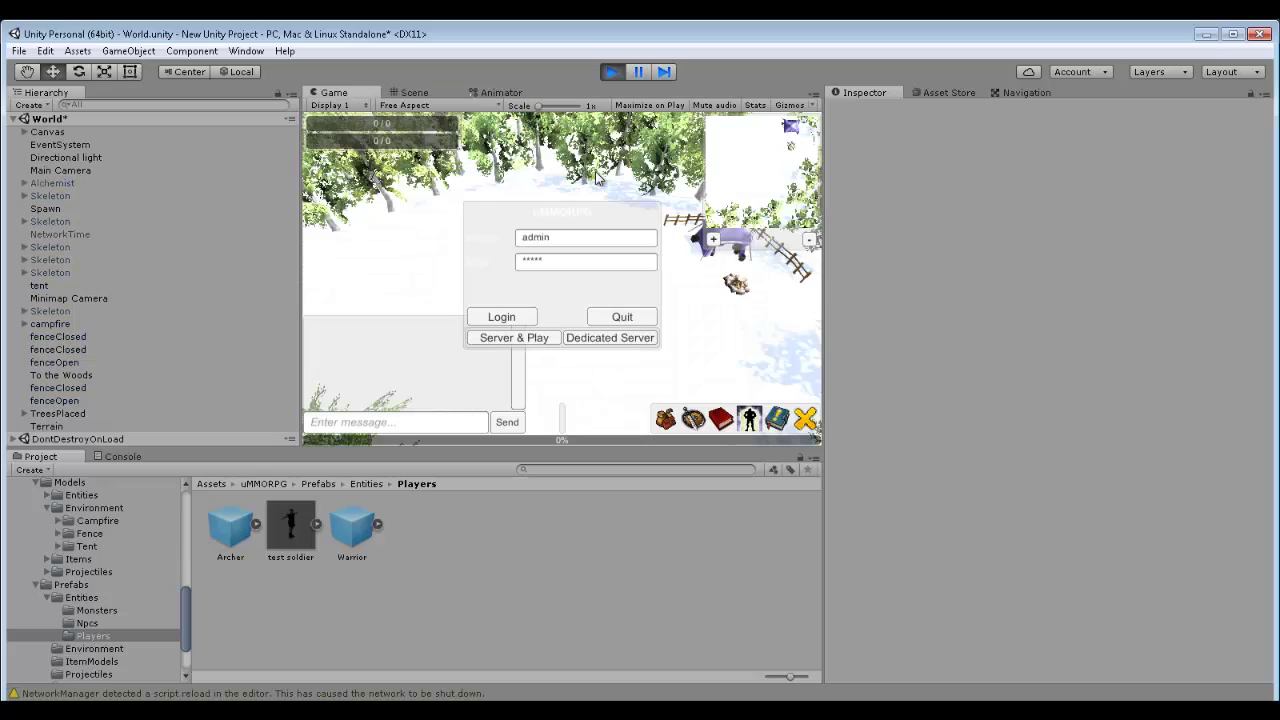
left_click(529, 341)
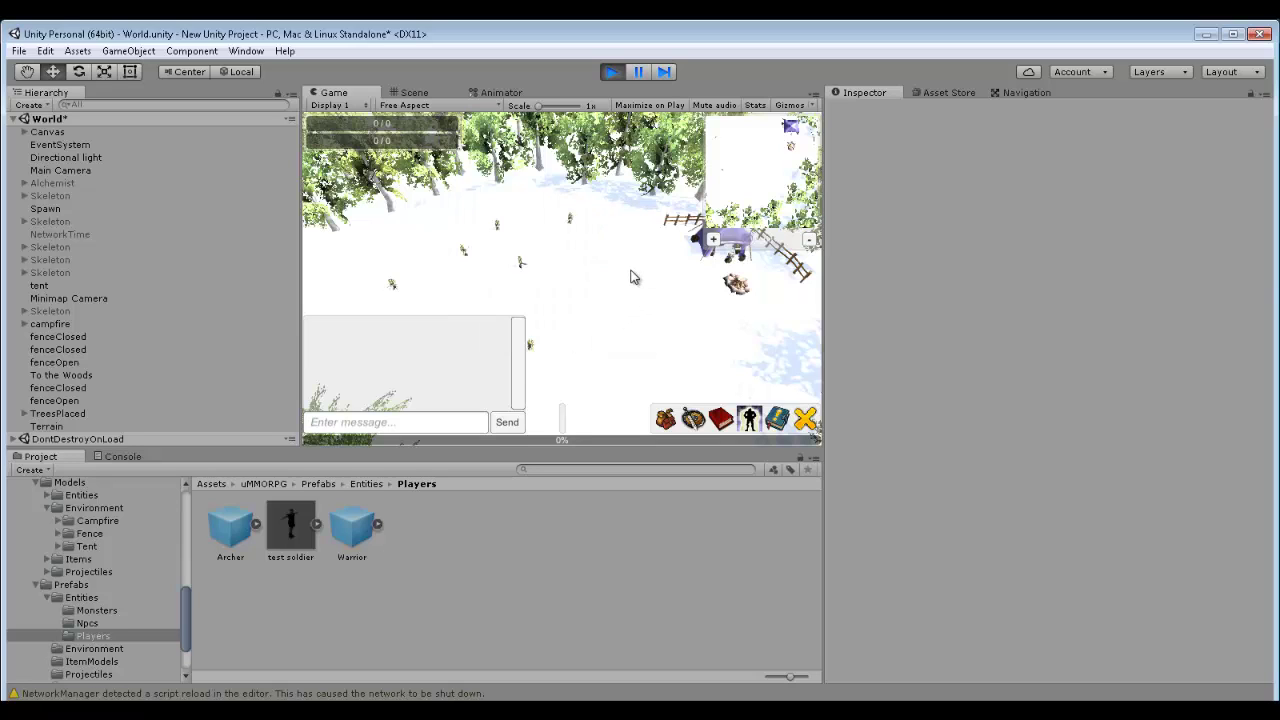
left_click(531, 369)
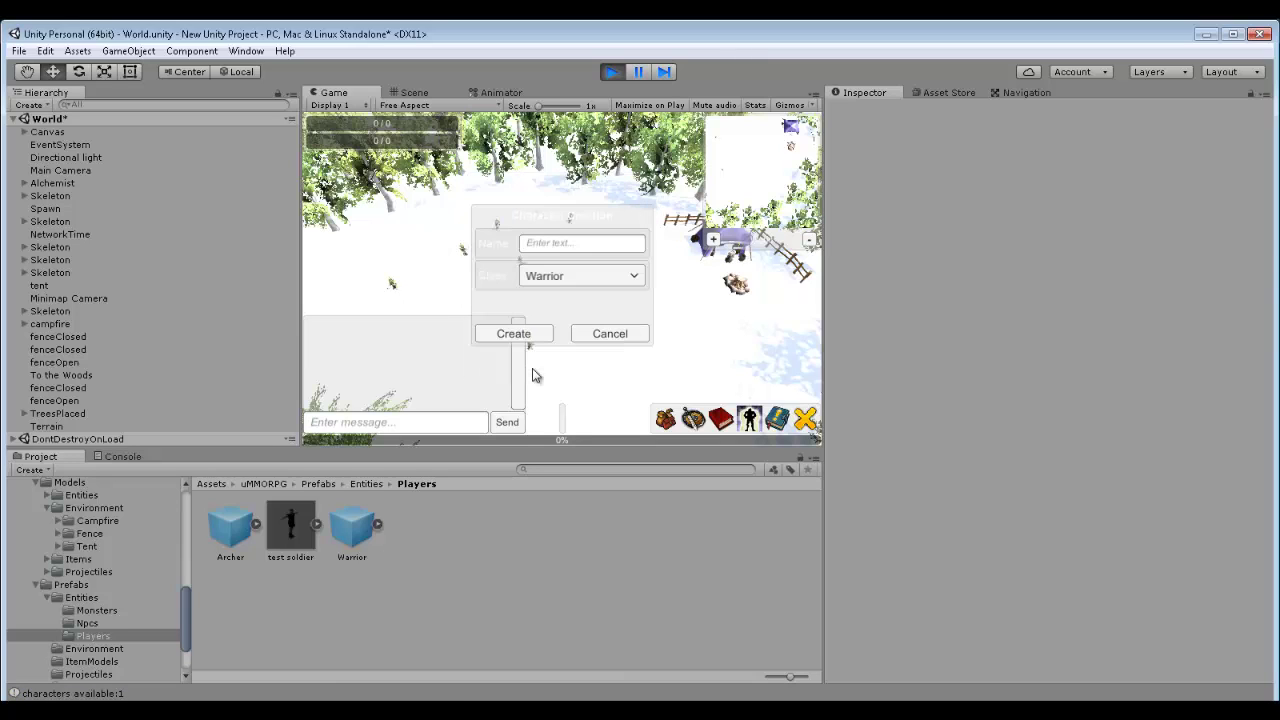
- Create a character of class test soldier with a character name, try it in the game and stop play mode
left_click(577, 279)
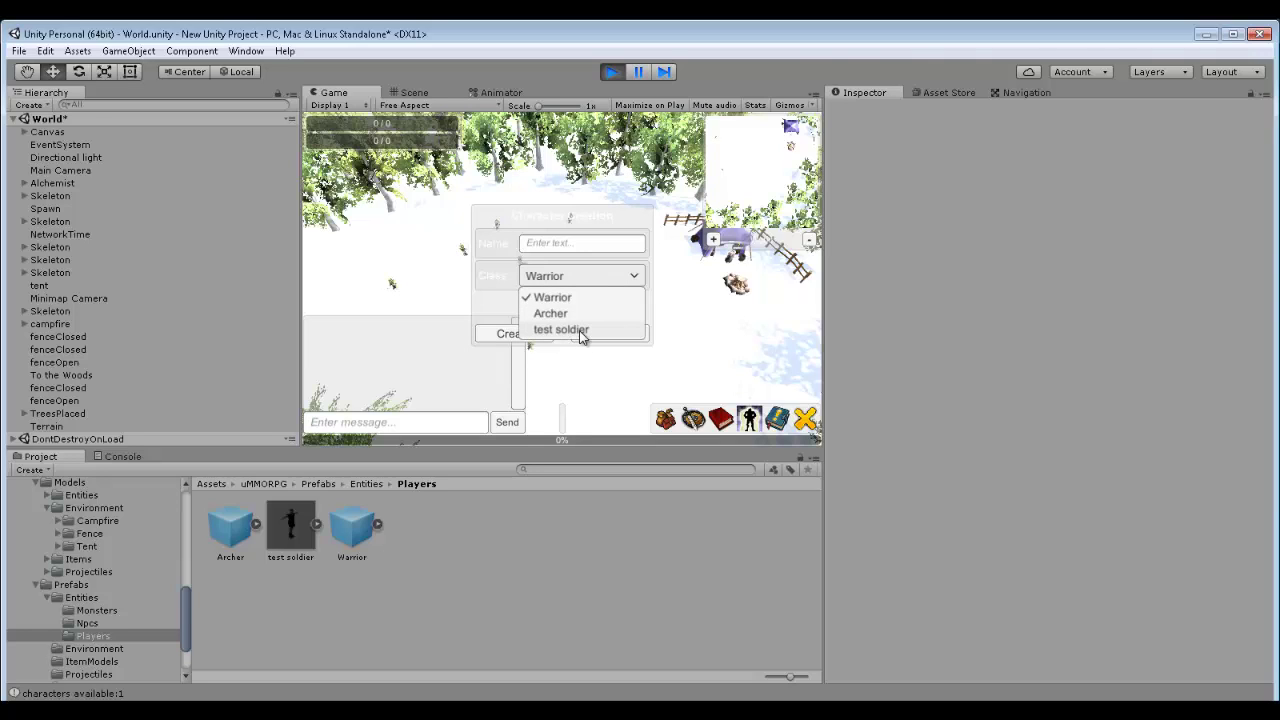
left_click(580, 331)
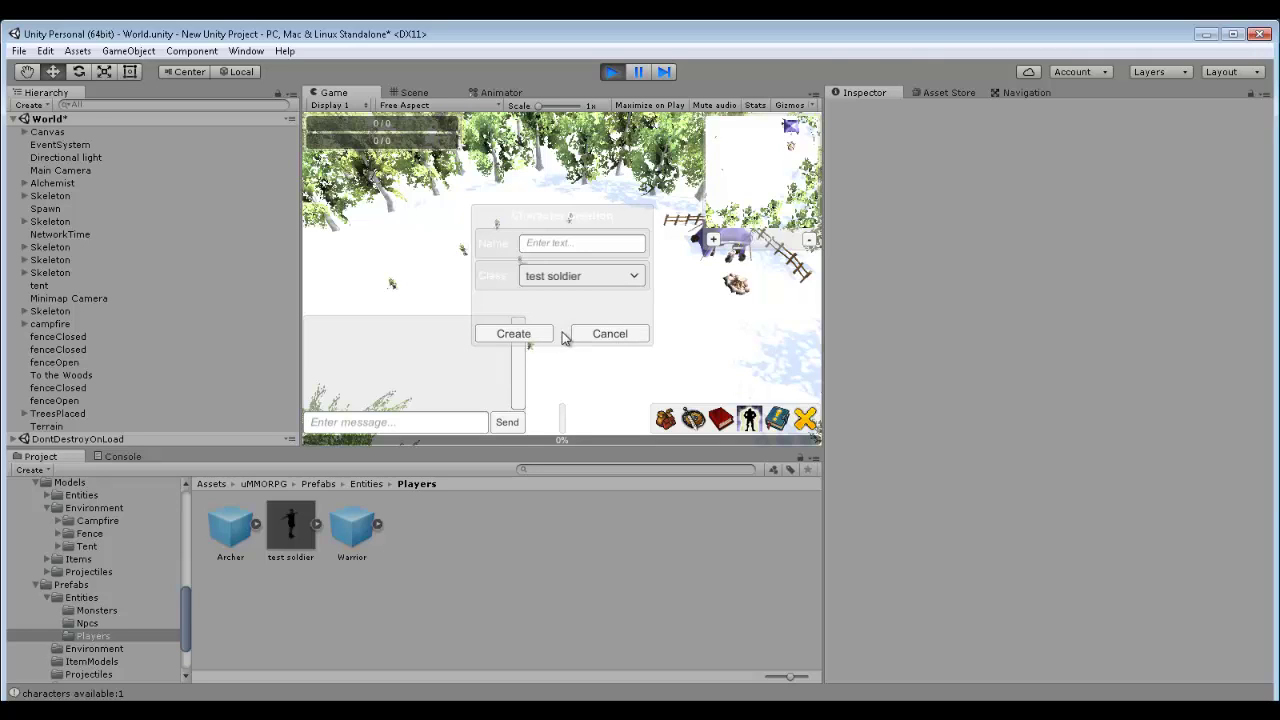
left_click(564, 243)
type("rey")
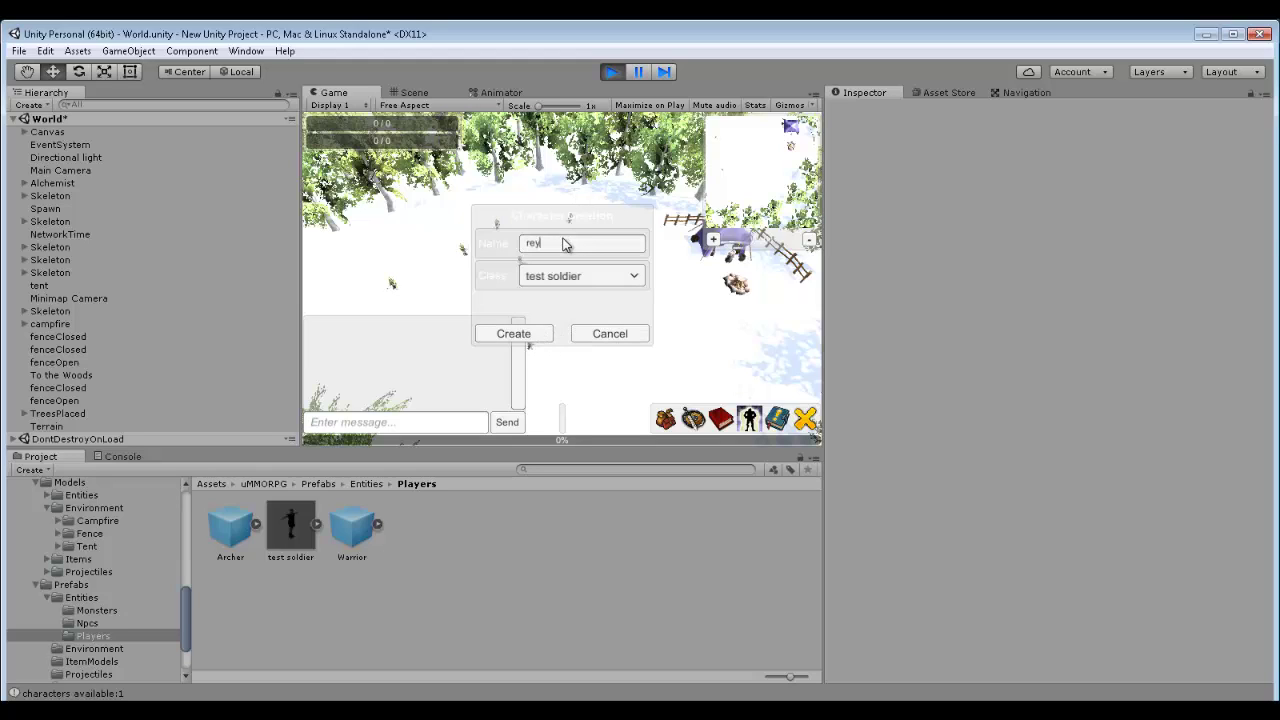
left_click(530, 336)
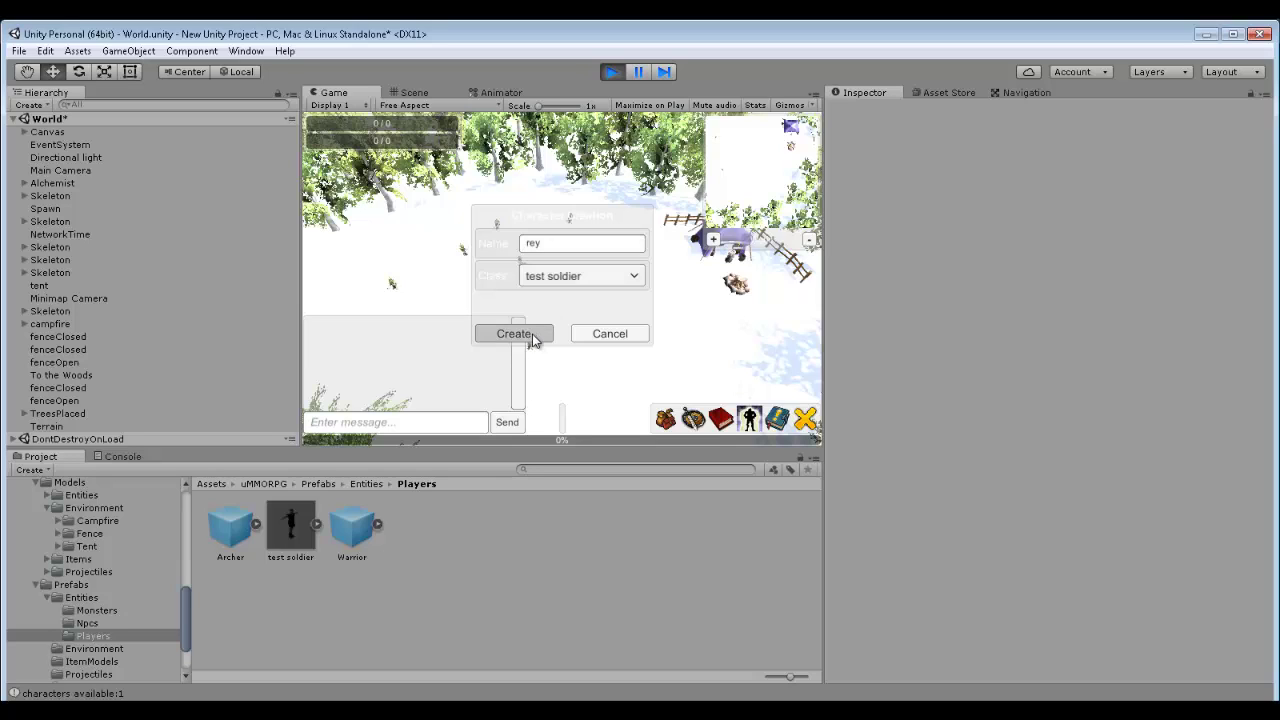
left_click(532, 337)
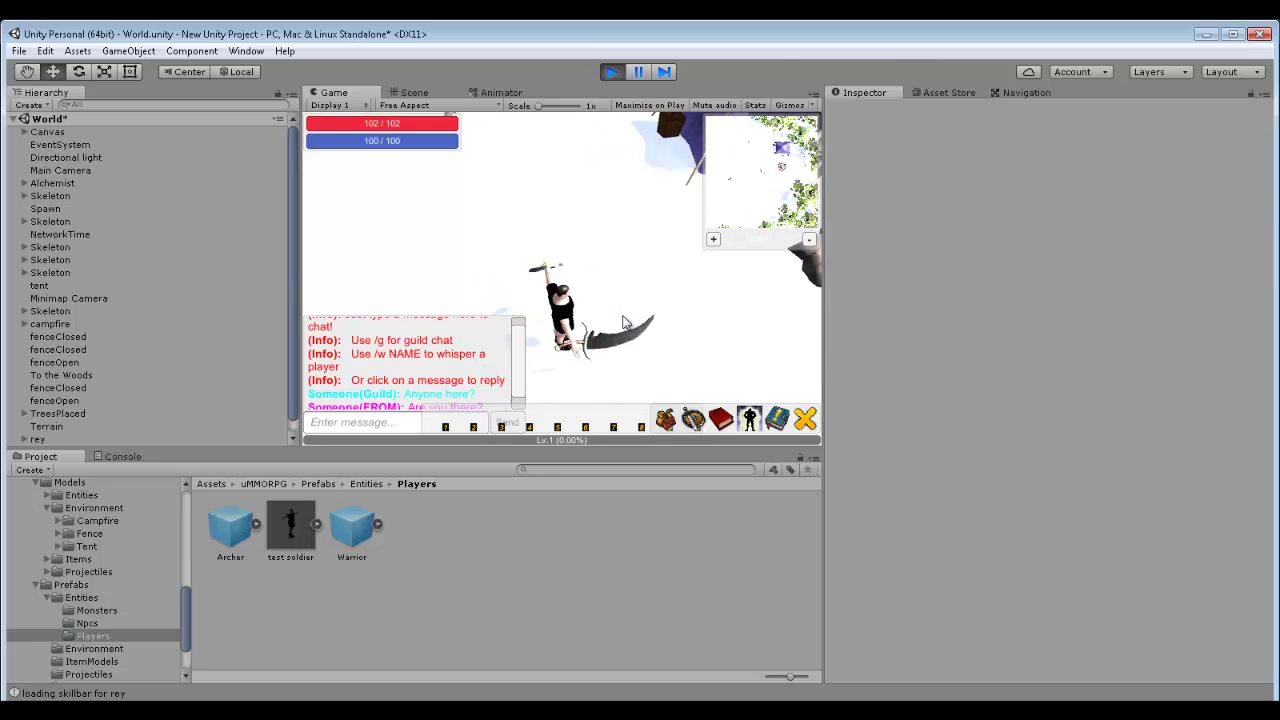
left_click(609, 73)
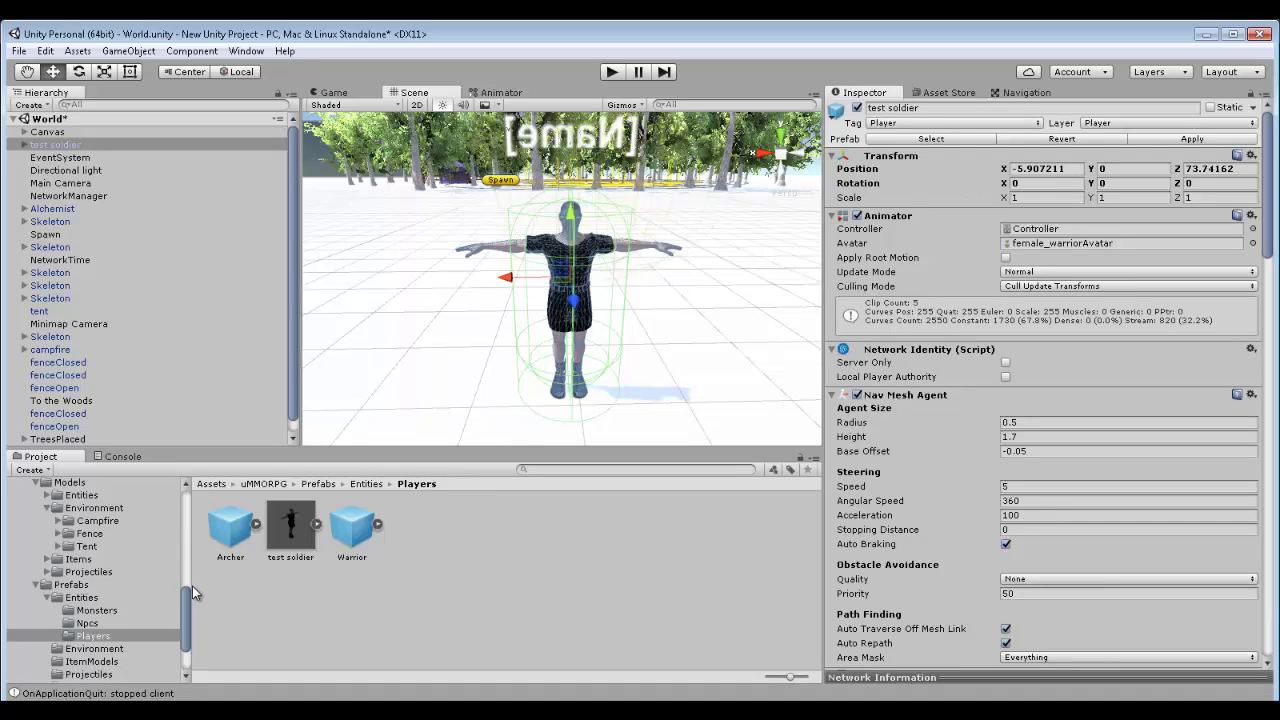
- Assign soldAvatar from the Soldier animations folder as the Avatar of the test soldier's Animator
scroll(192, 586, "up", 8)
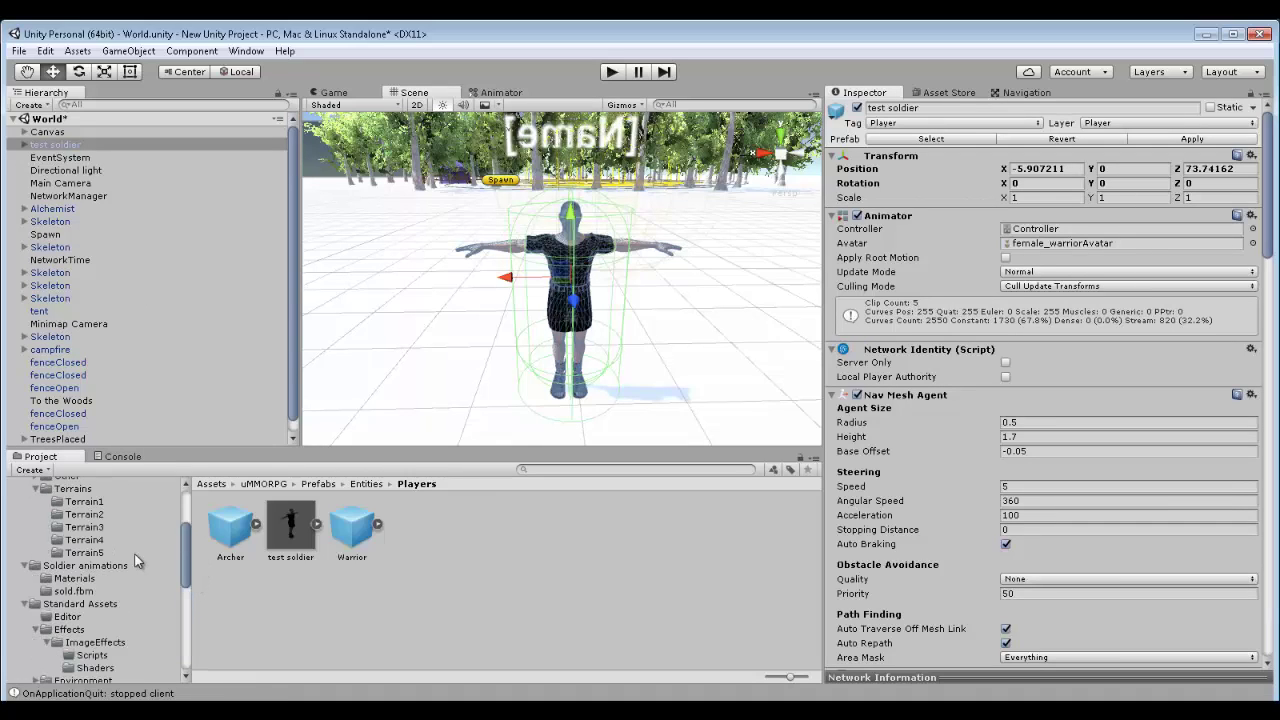
left_click(112, 566)
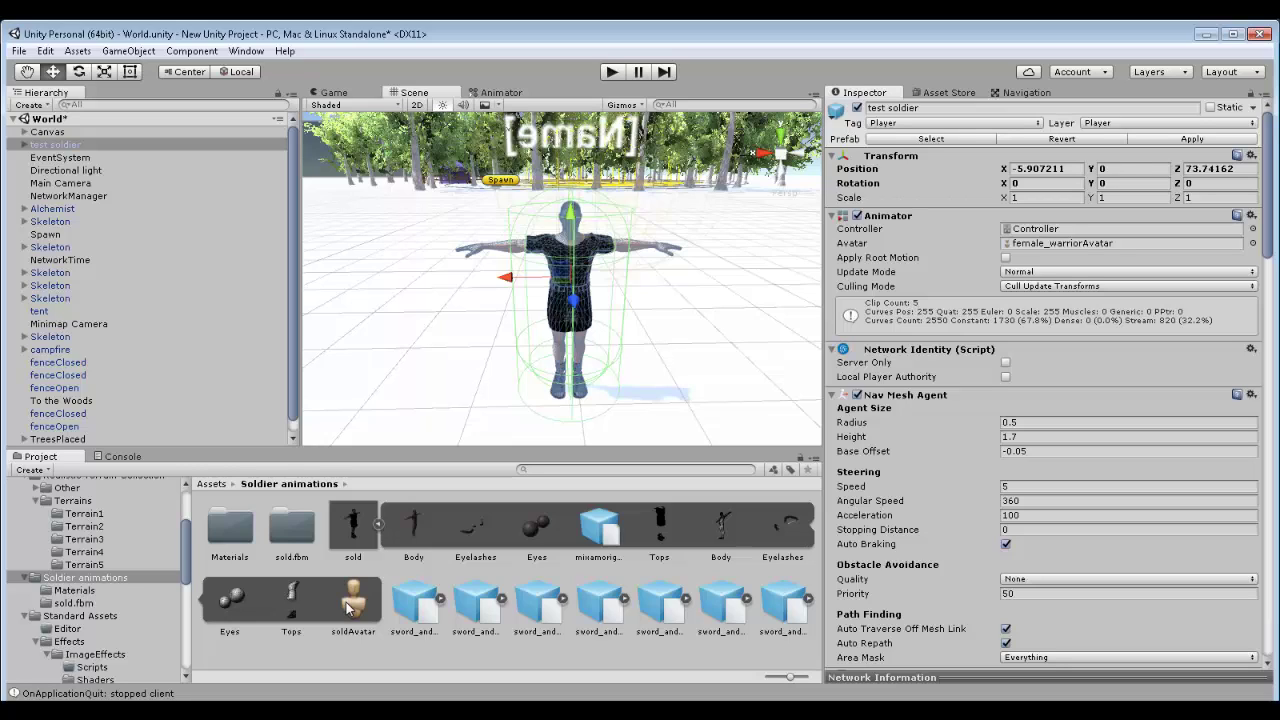
left_click_drag(348, 607, 1077, 251)
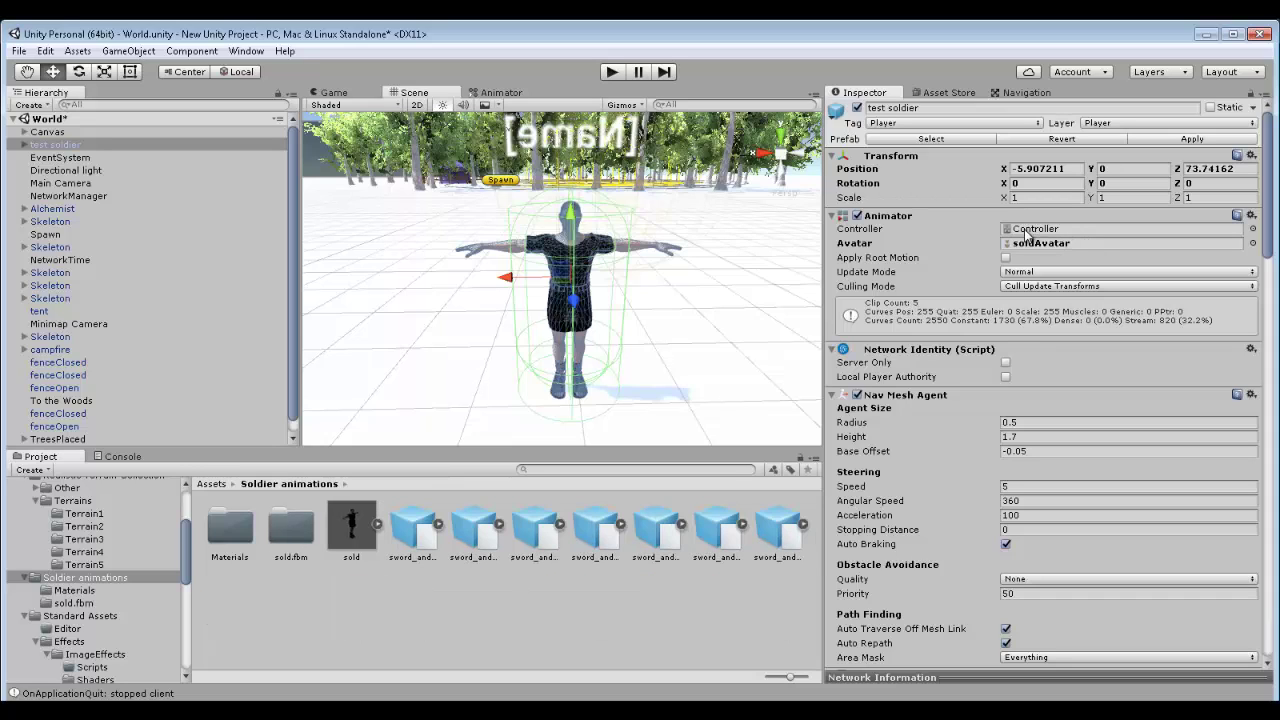
- Duplicate the Warrior's animator controller used by the test soldier and move the copy into the Soldier animations folder
left_click(1027, 229)
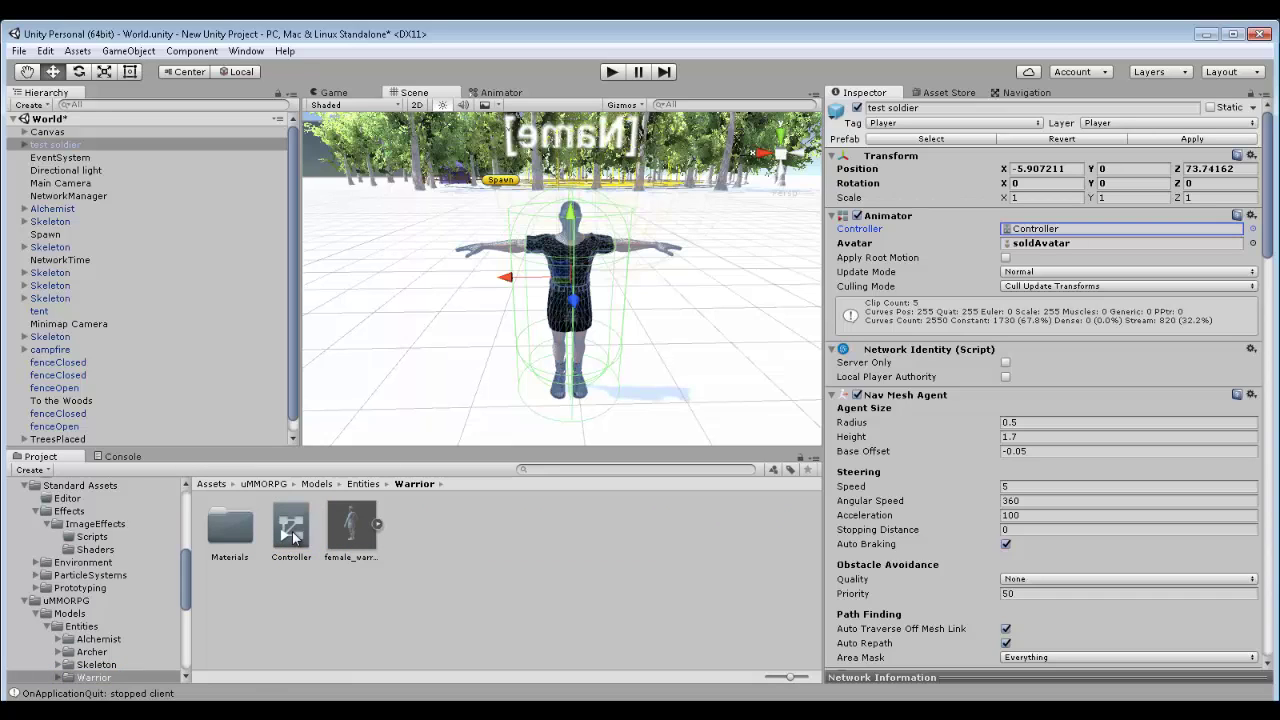
left_click(292, 530)
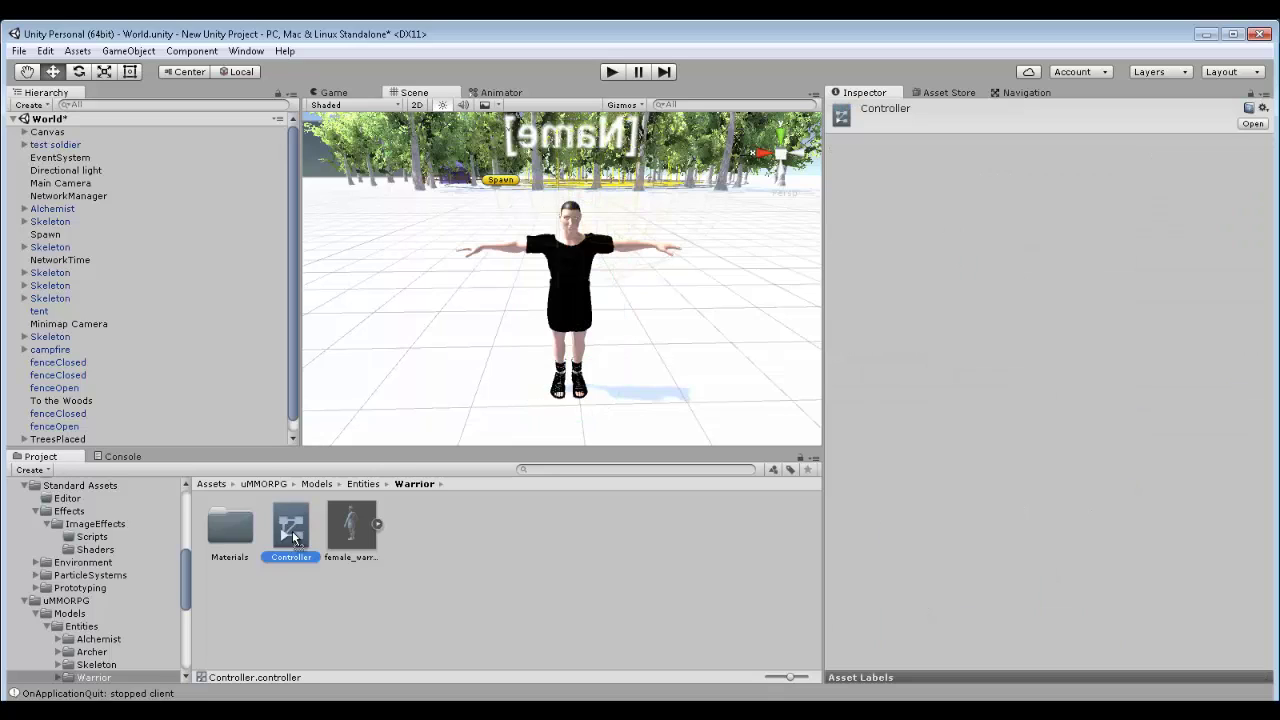
key("ctrl+d")
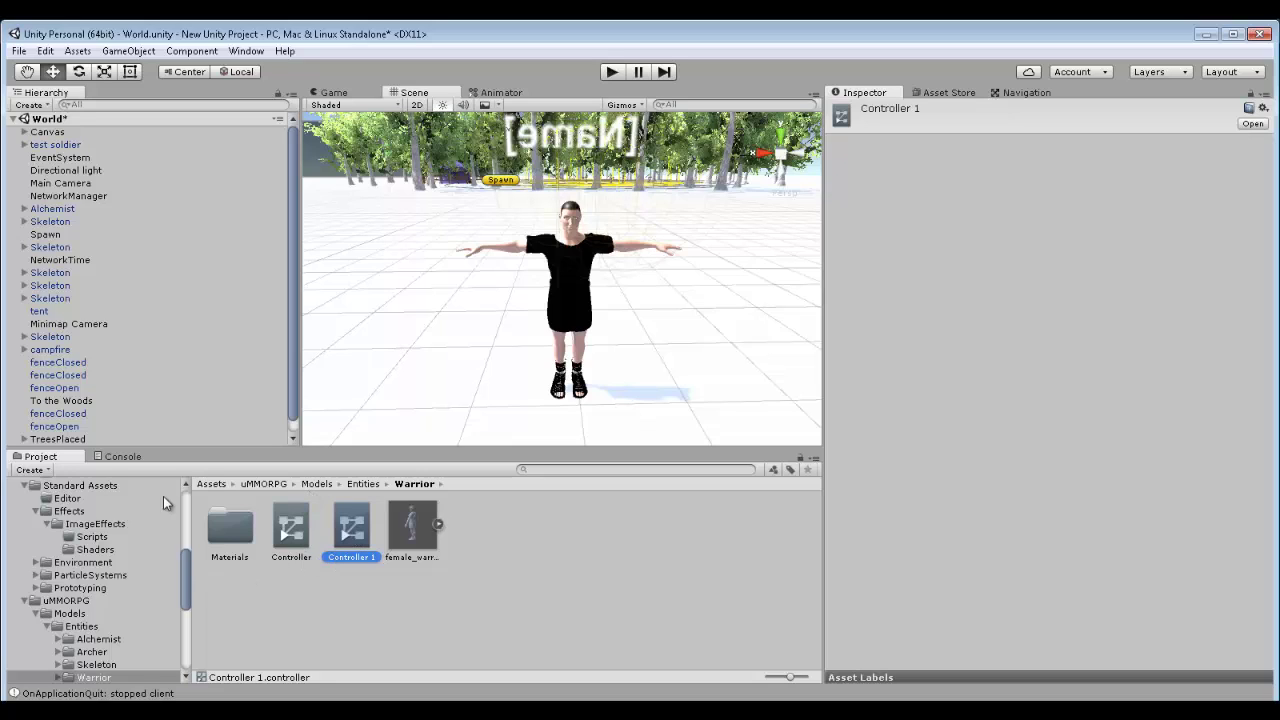
left_click_drag(168, 481, 144, 499)
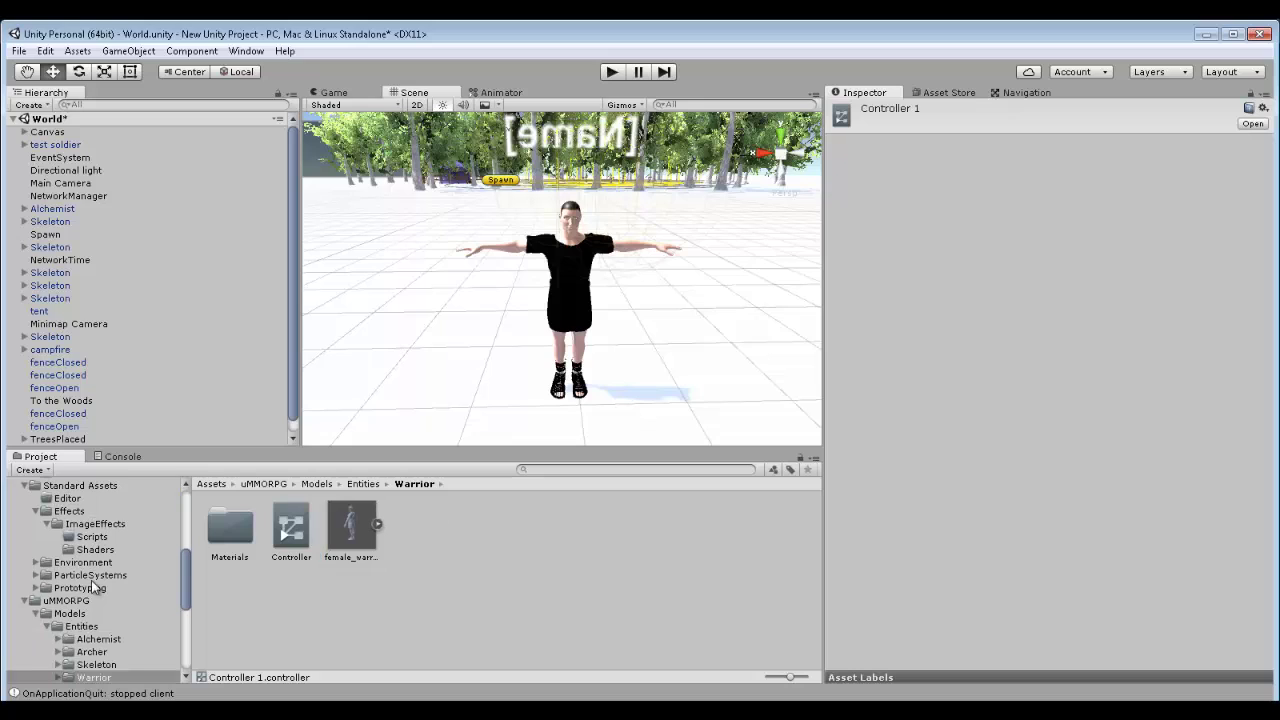
scroll(92, 590, "up", 3)
left_click(88, 592)
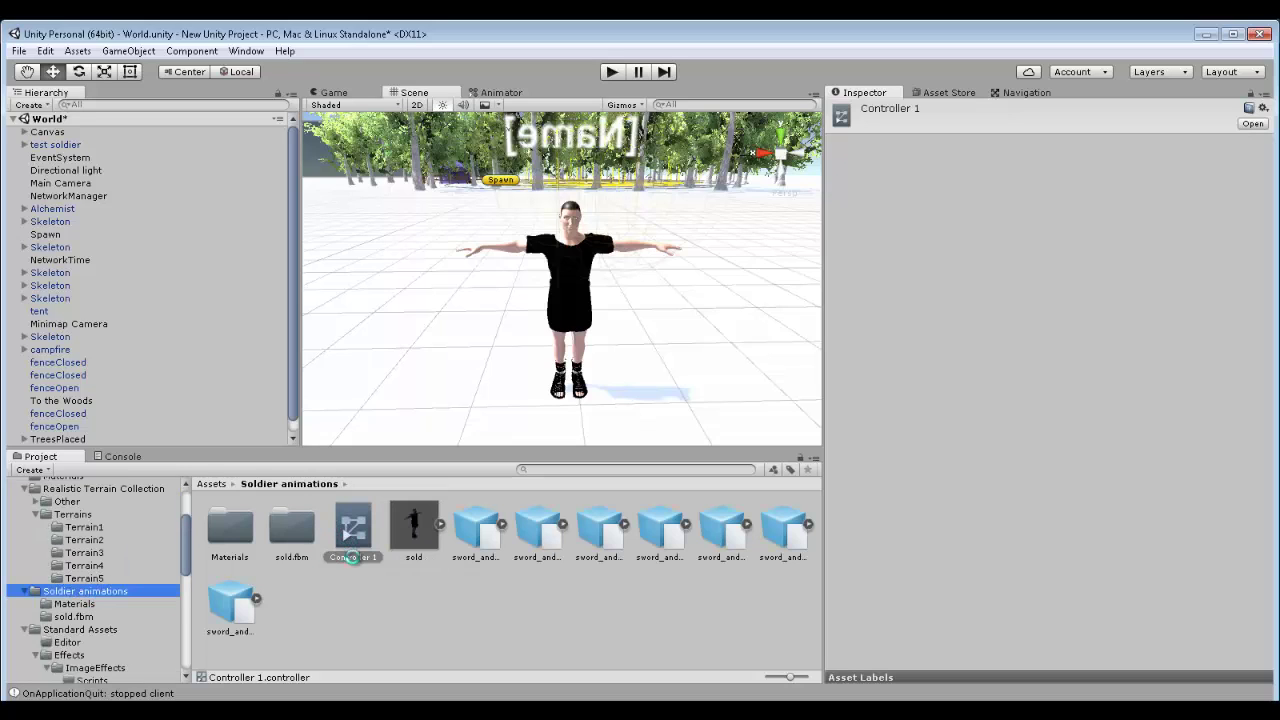
- Rename the Controller 1 copy in the Soldier animations folder to Controller
left_click(363, 563)
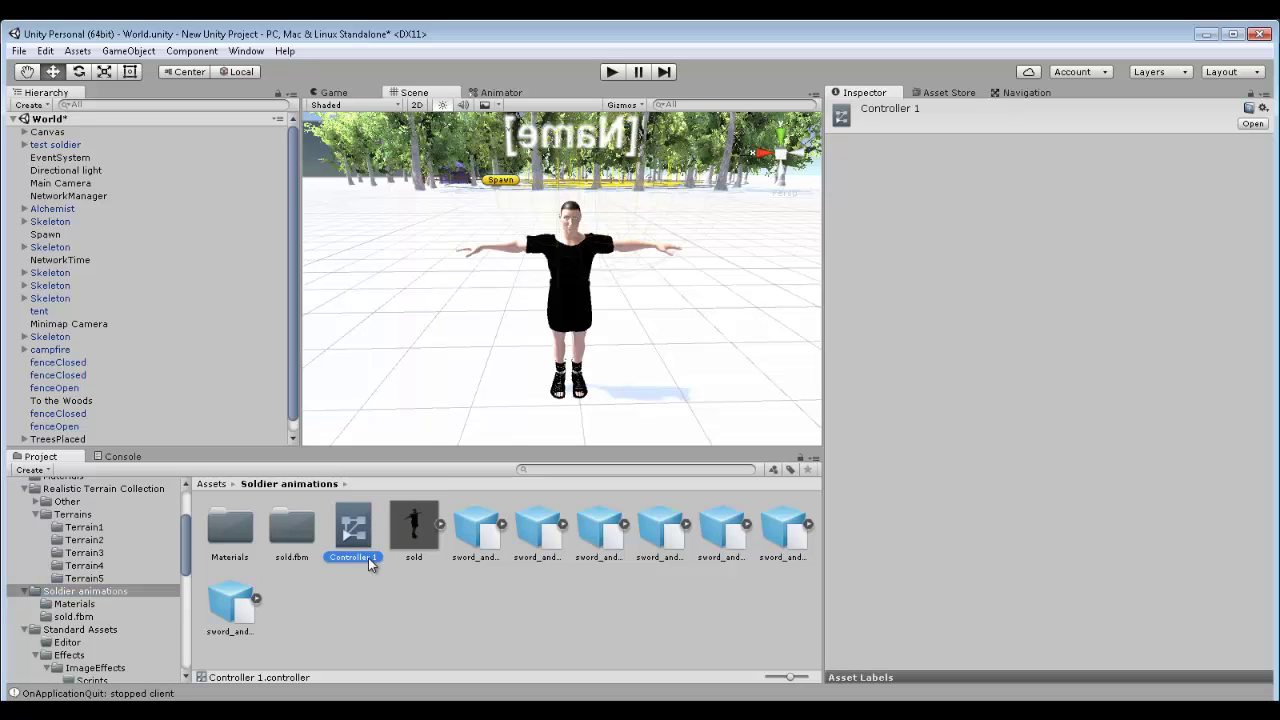
left_click(368, 558)
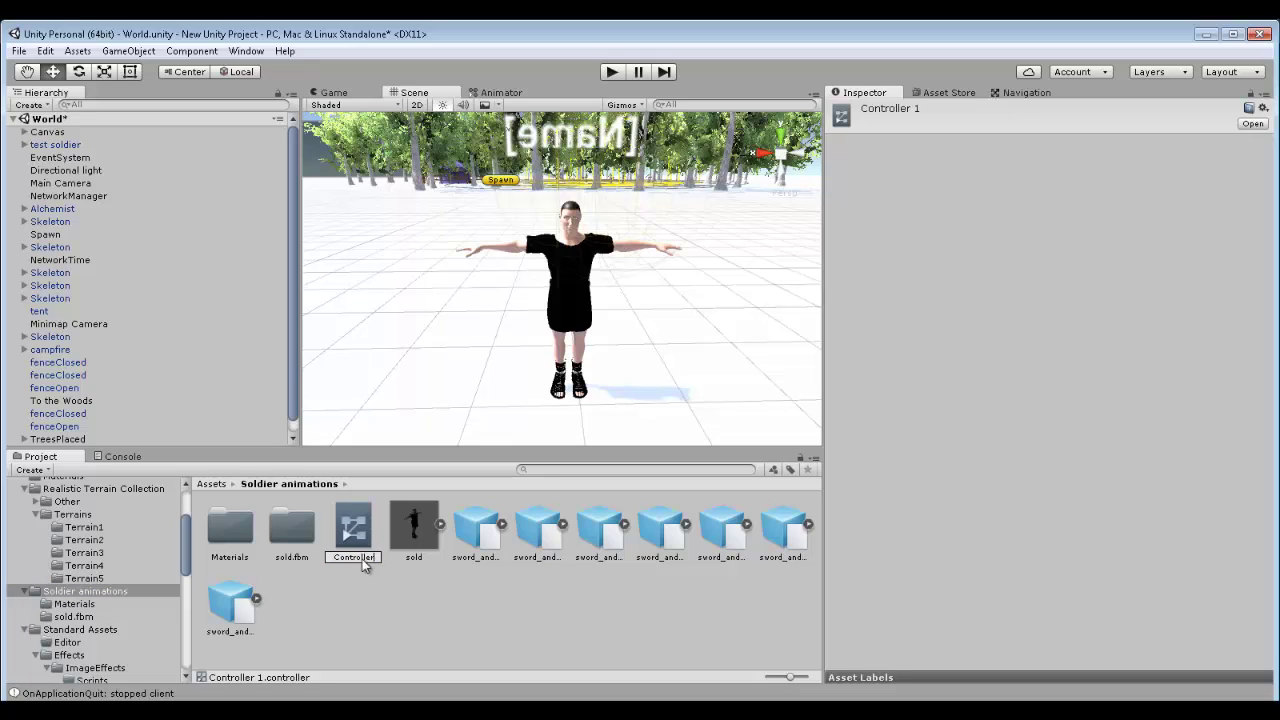
key("Return")
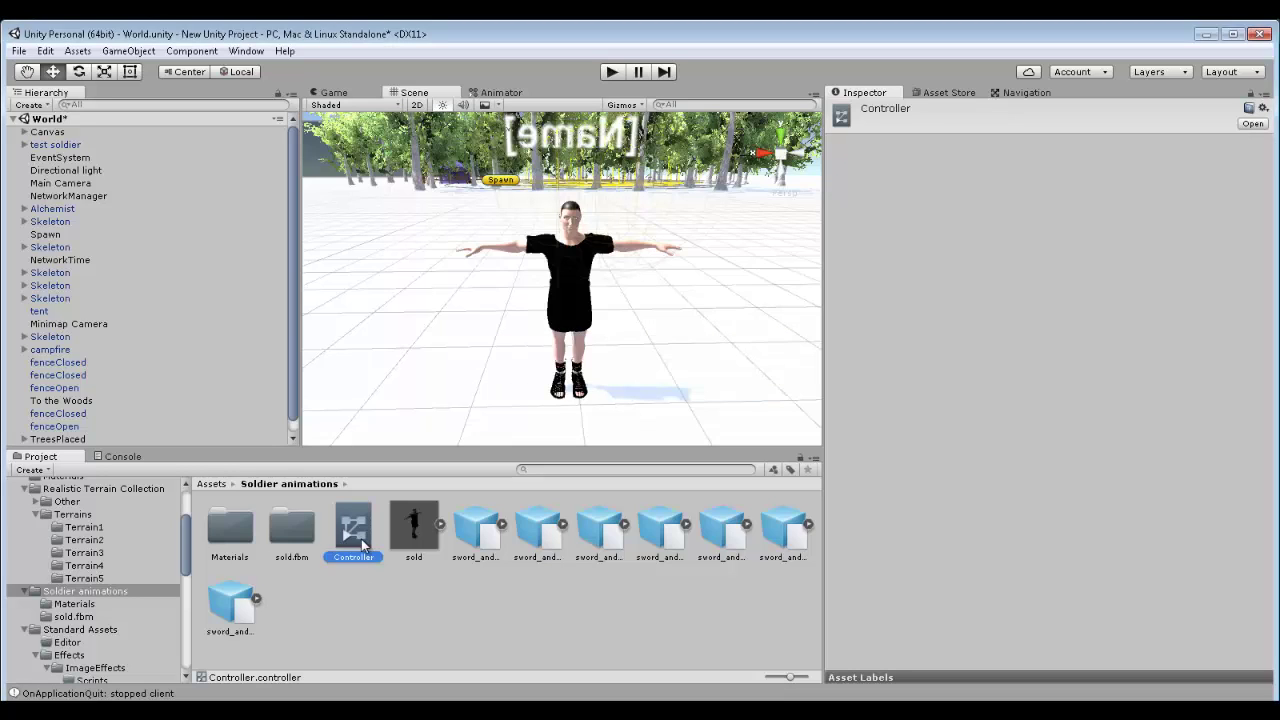
- Open Controller in the Animator and set the Idle state's motion to the mixamo.com clip from sword_and_shield_idle_1.fbx
double_click(362, 542)
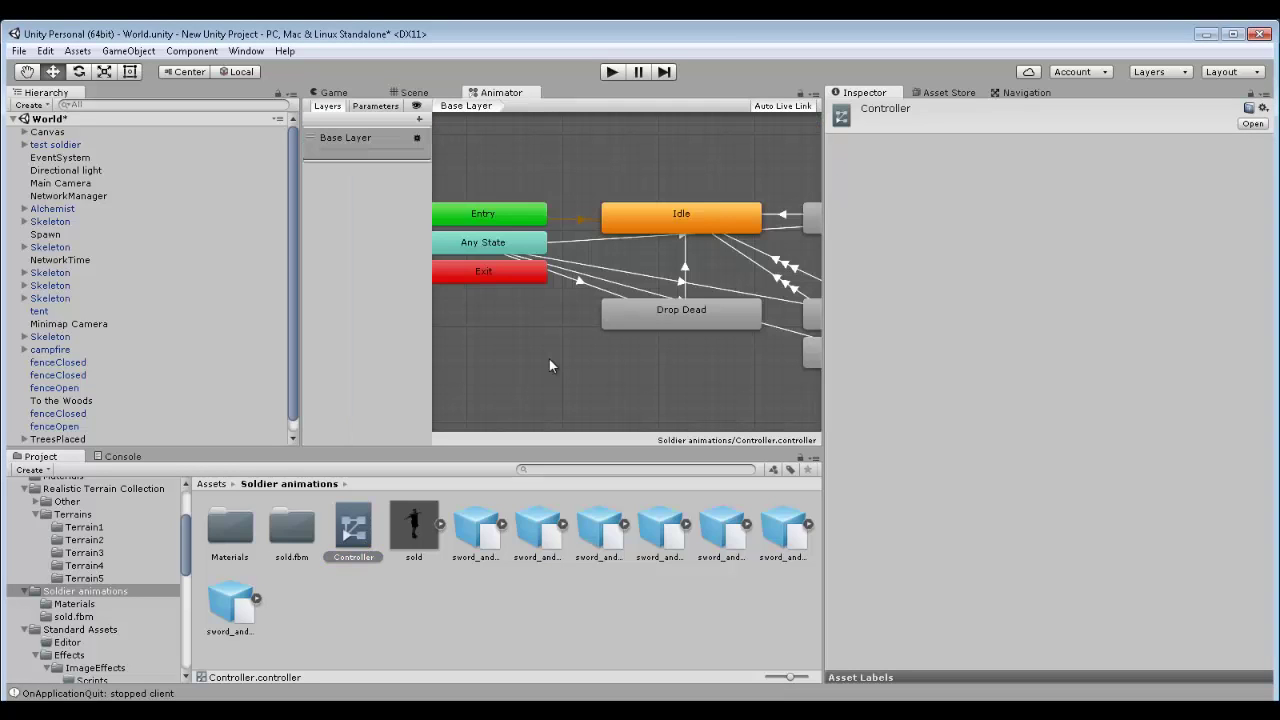
key("alt")
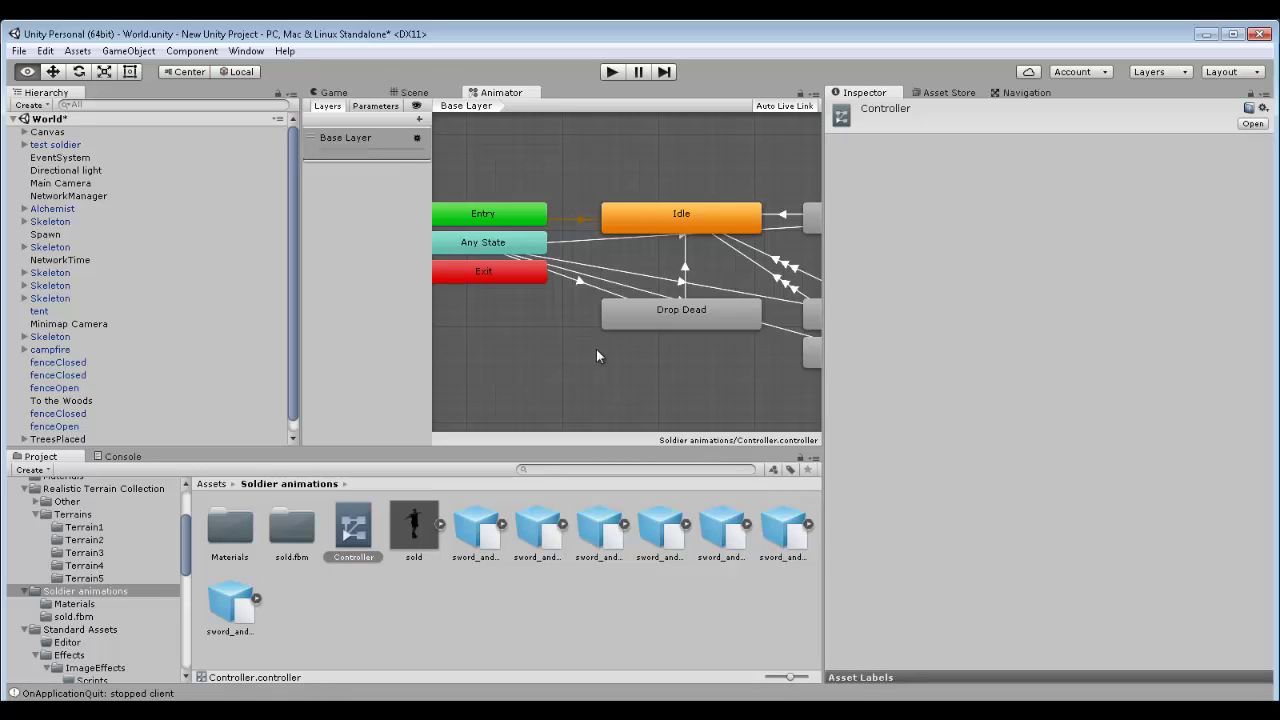
left_click_drag(670, 341, 681, 343, "alt")
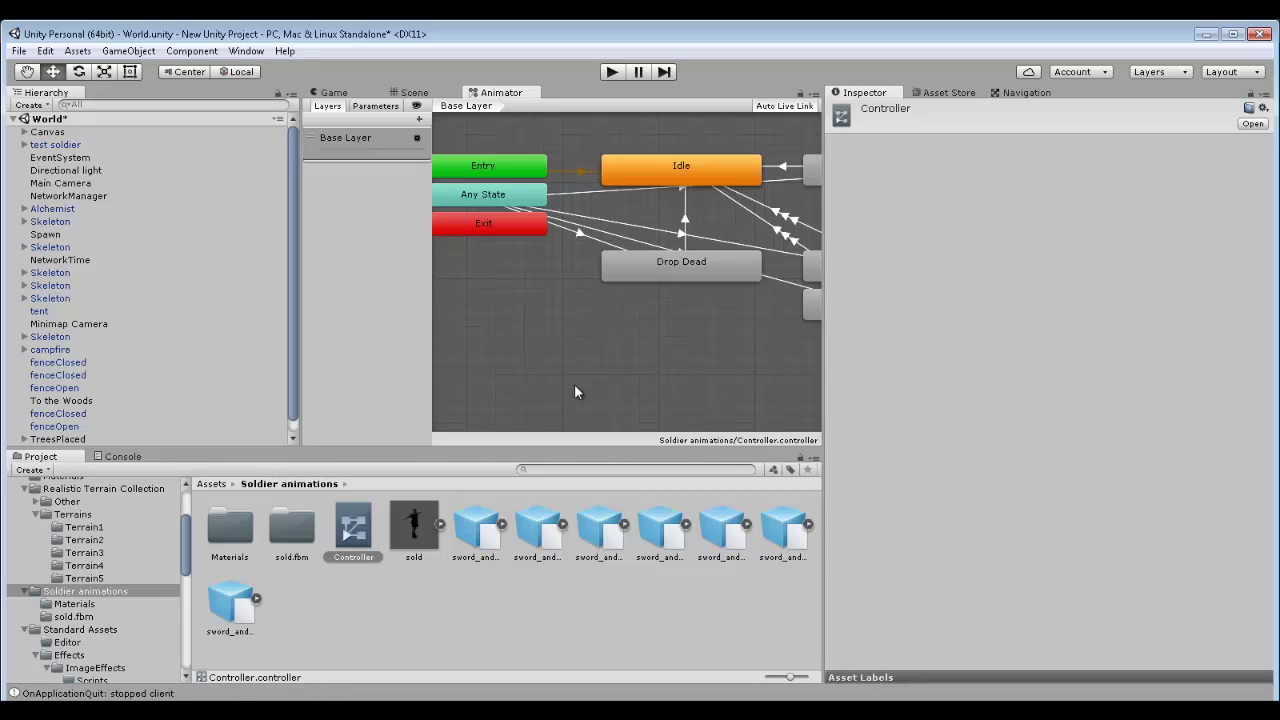
left_click_drag(673, 221, 531, 243, "alt")
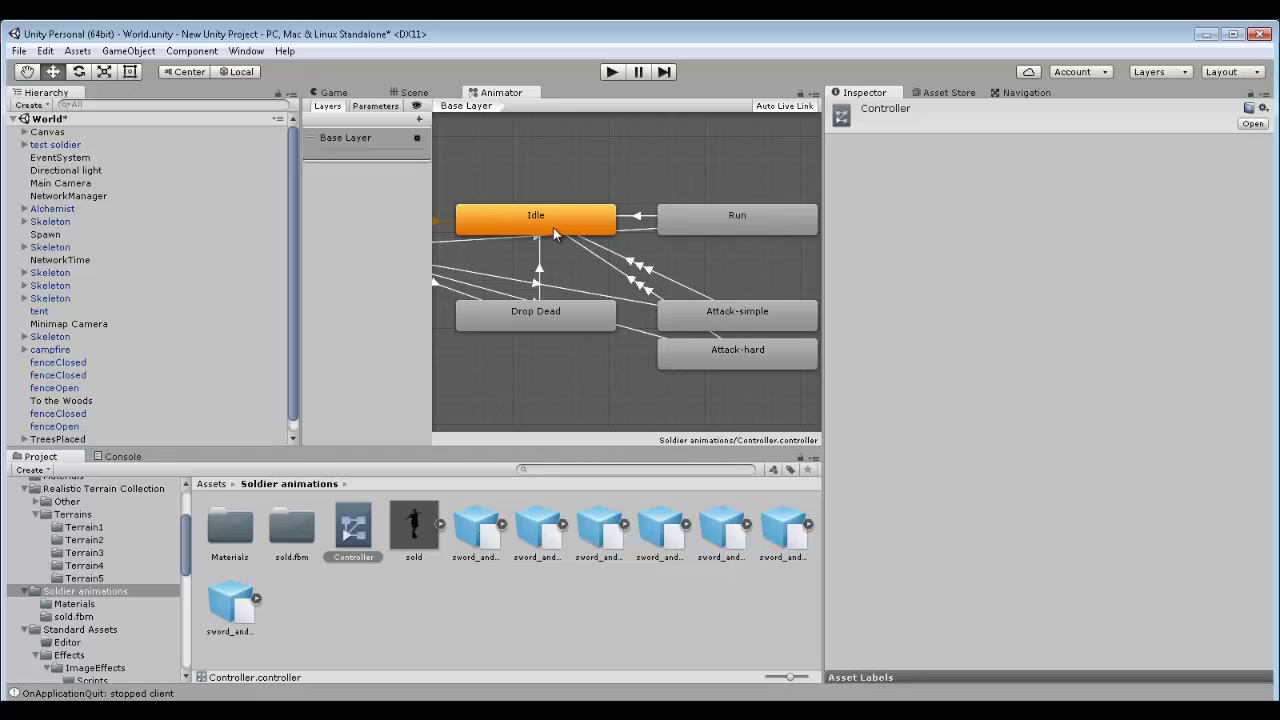
left_click(535, 226)
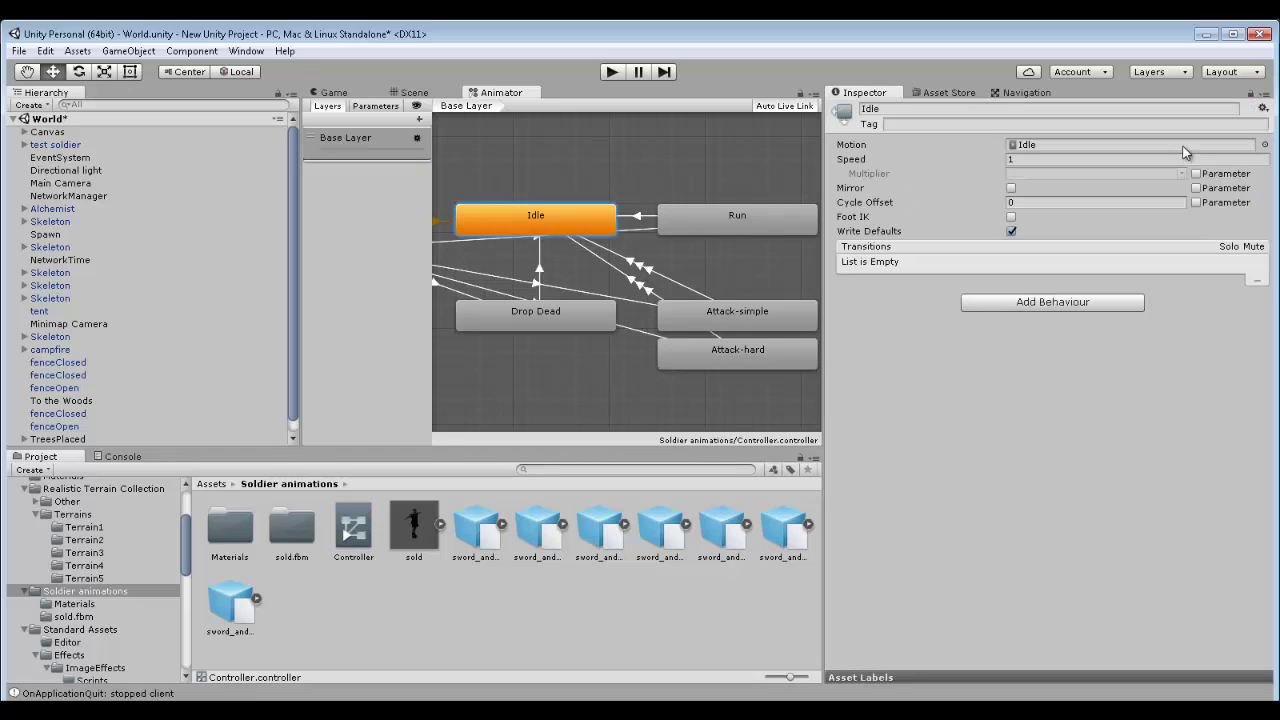
left_click(1263, 145)
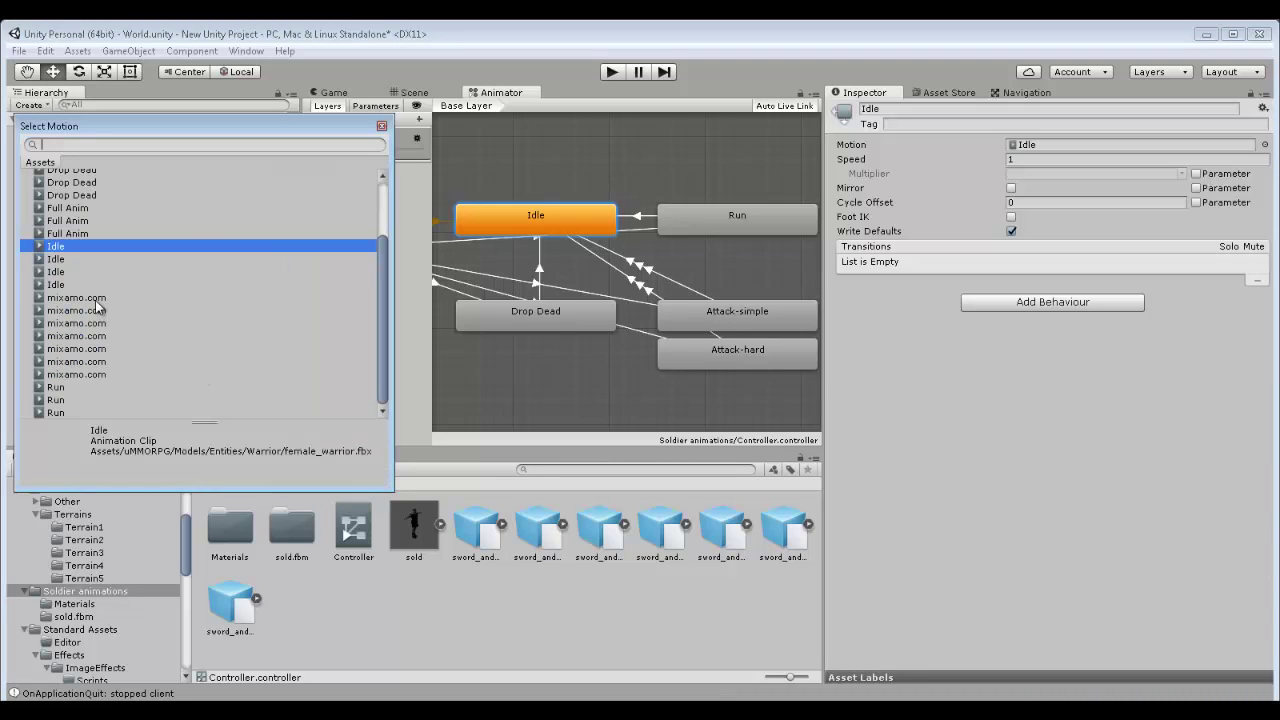
left_click(99, 299)
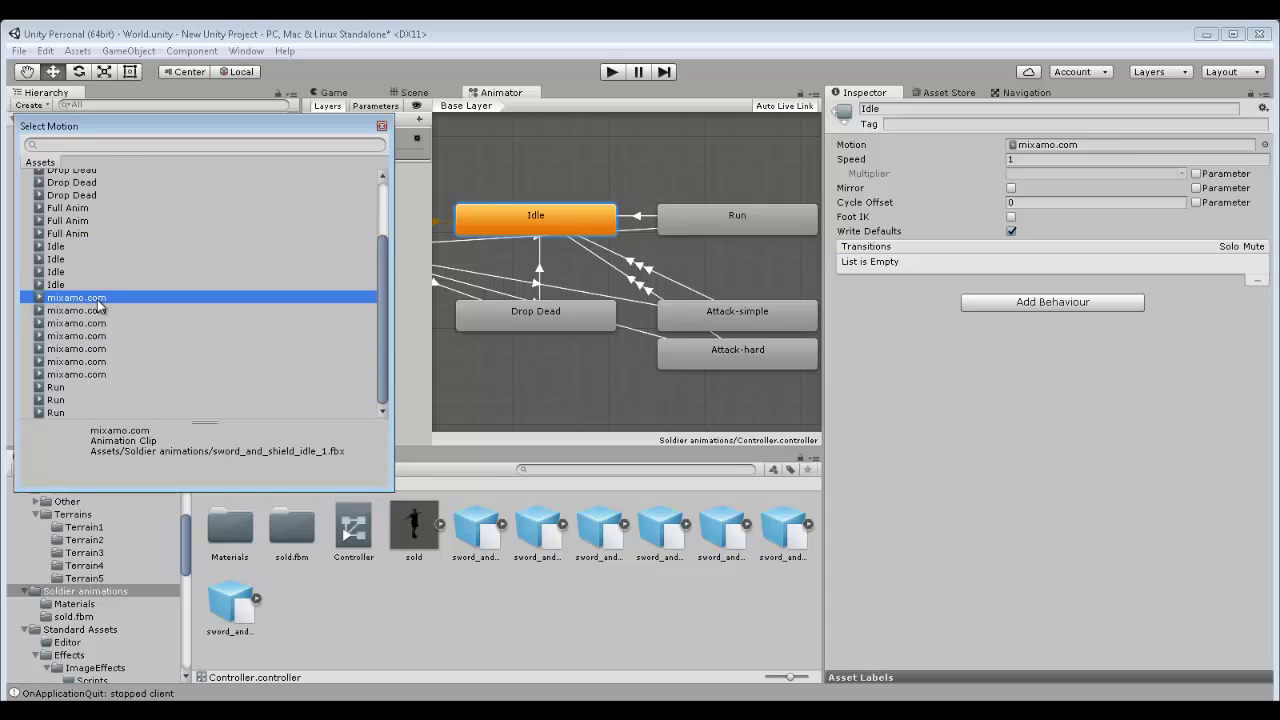
double_click(98, 301)
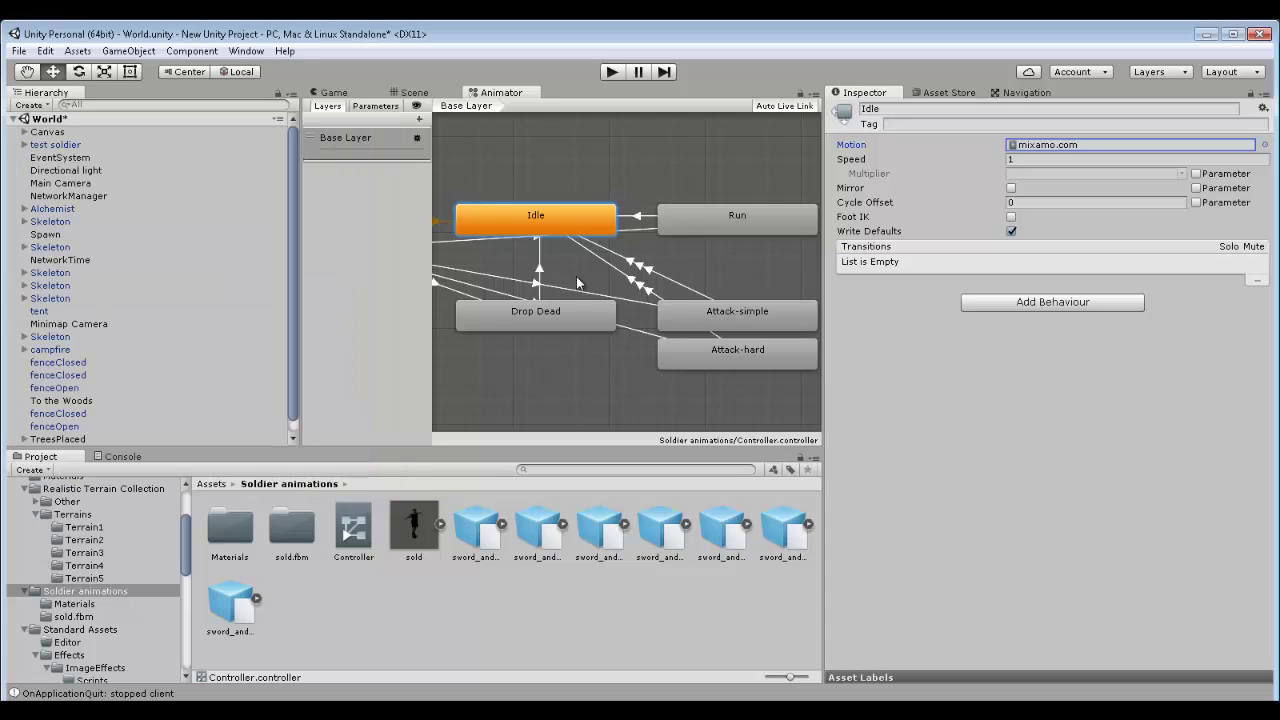
- Set the Run state's motion to the mixamo.com clip from sword_and_shield_run_inPlace.fbx
left_click(686, 224)
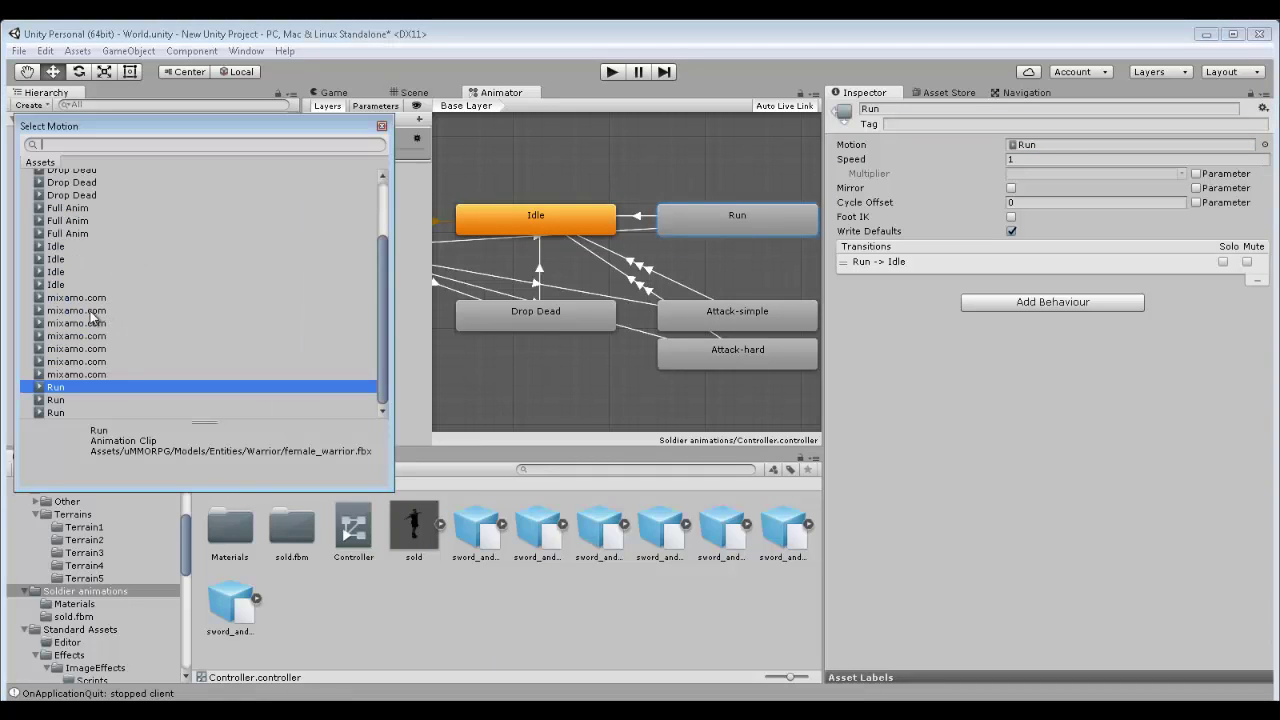
left_click(91, 312)
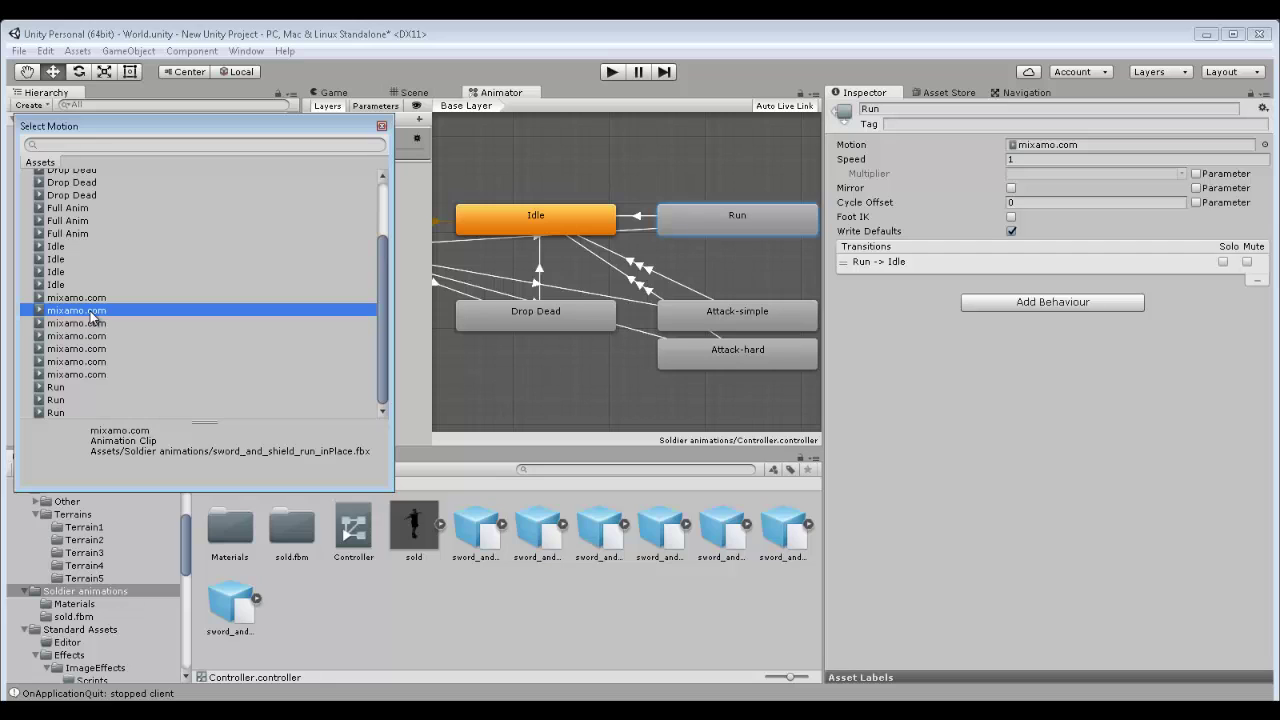
double_click(91, 312)
- Set the Drop Dead state's motion to the mixamo.com clip from sword_and_shield_death.fbx
left_click(537, 315)
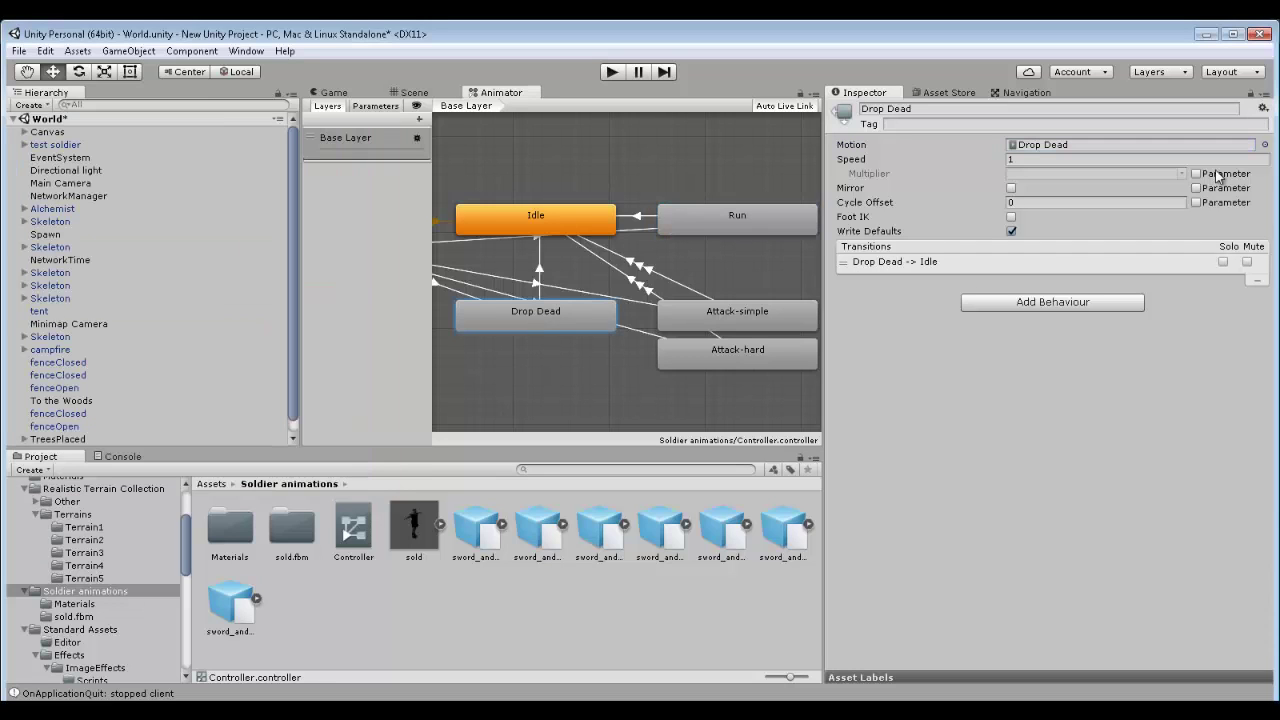
left_click(1264, 145)
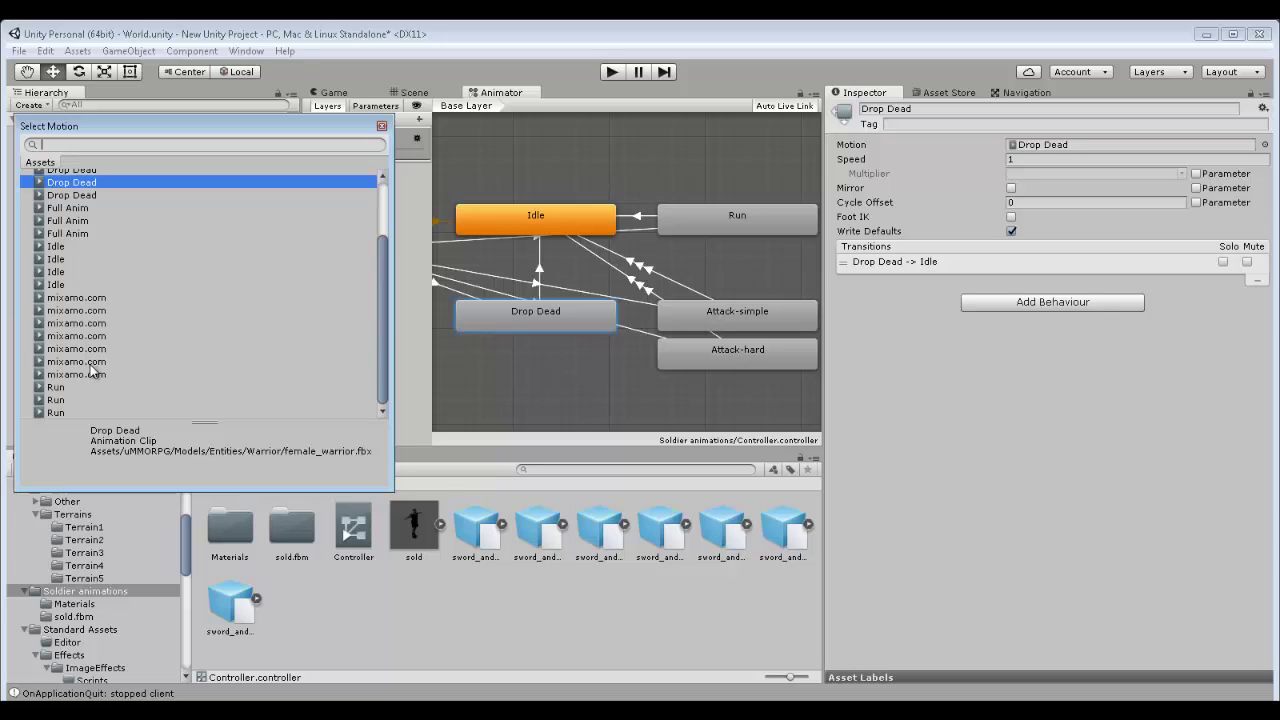
left_click(88, 352)
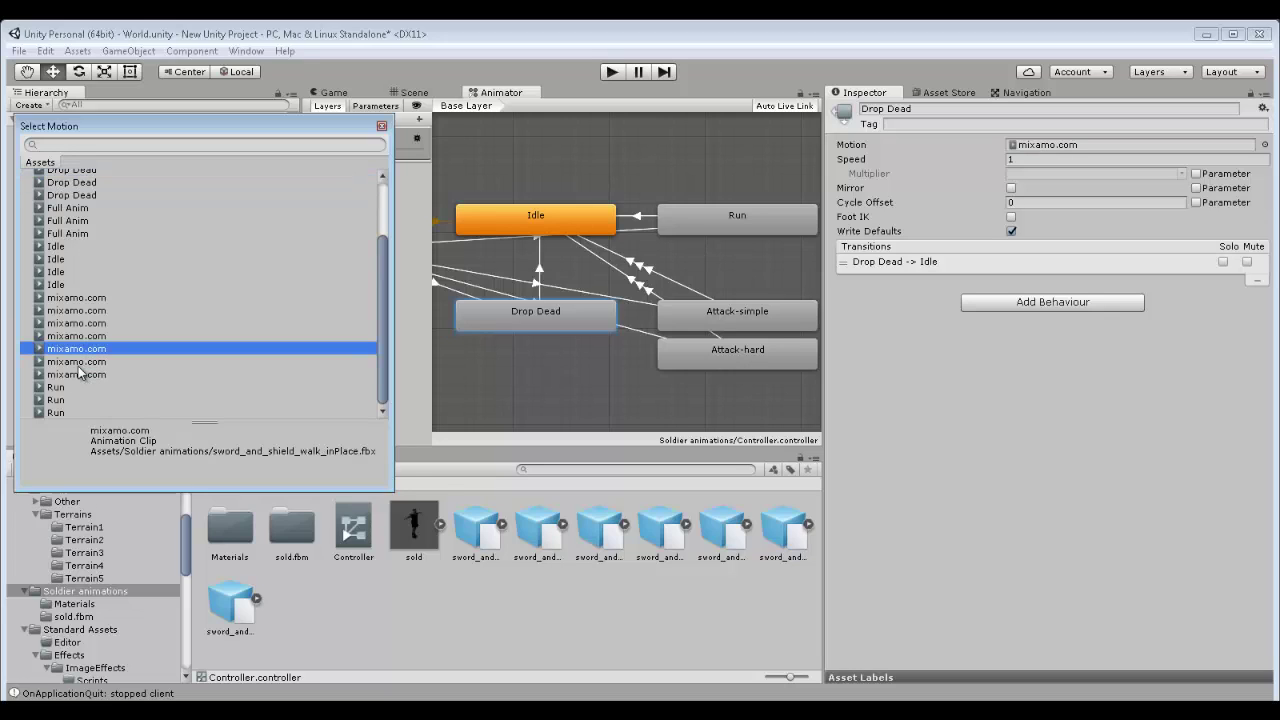
left_click(77, 363)
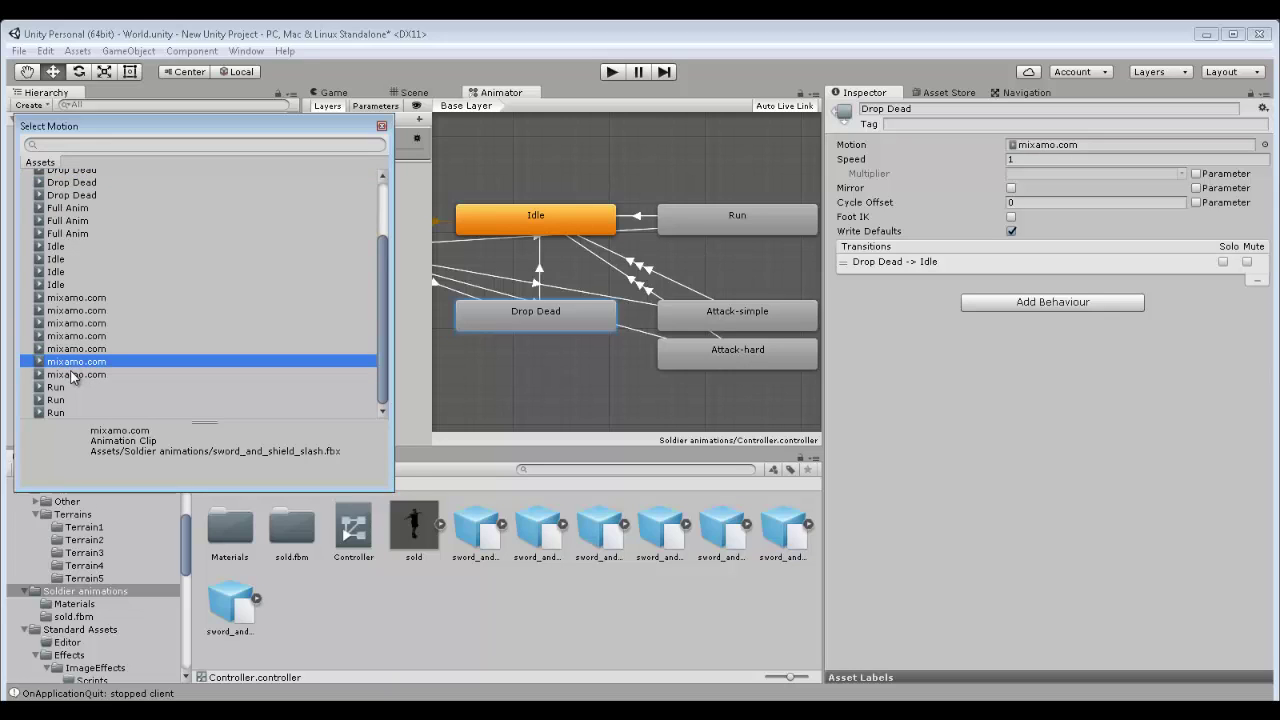
key("Down")
key("Up")
key("Up")
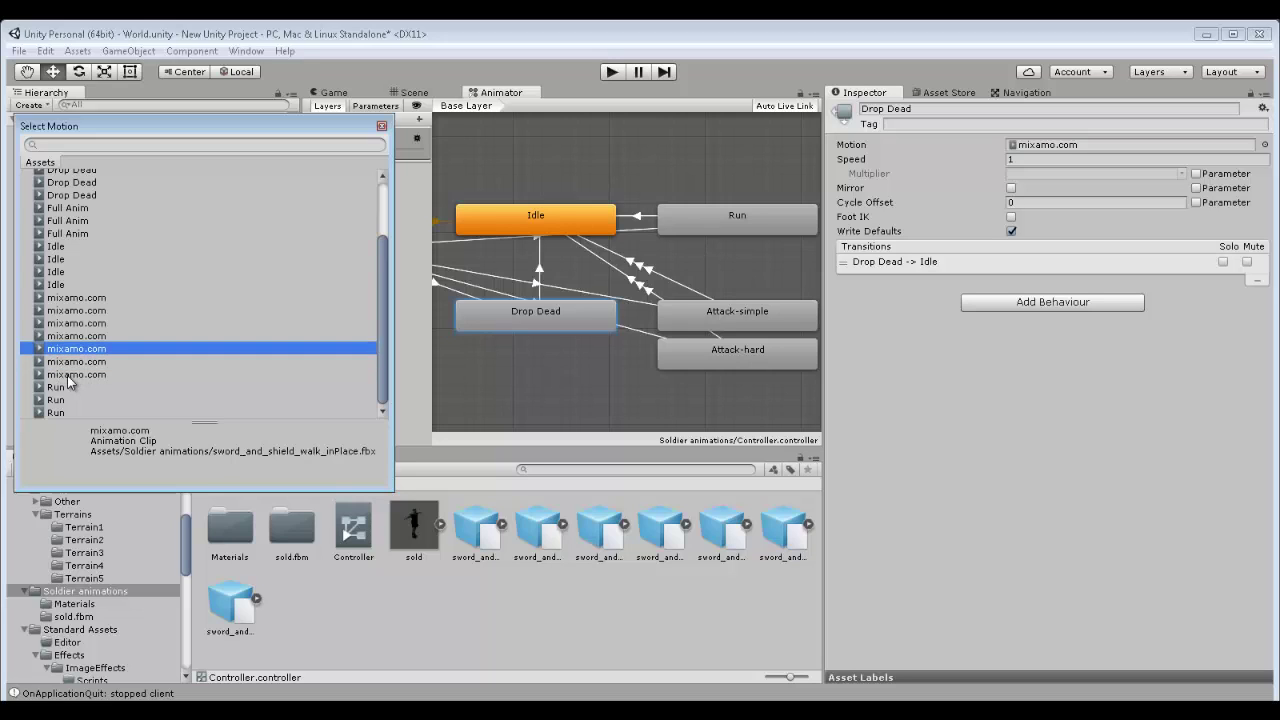
key("Up")
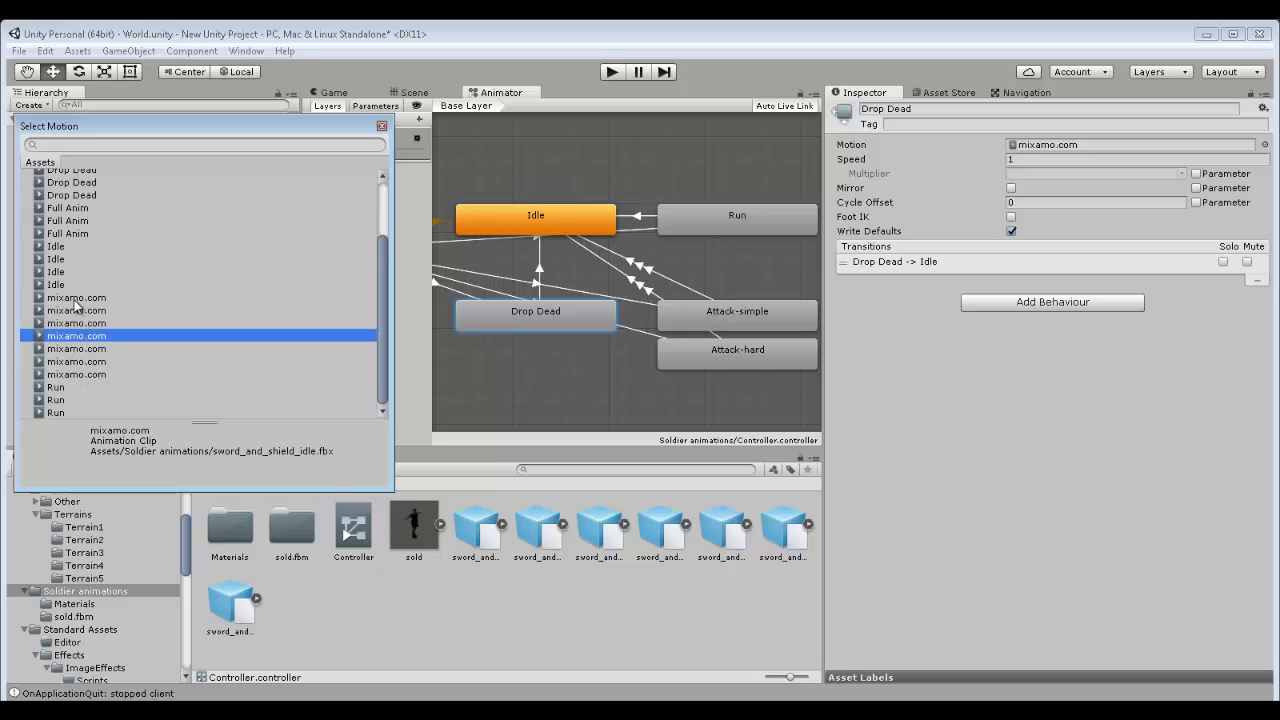
key("Up")
key("Up")
key("Up")
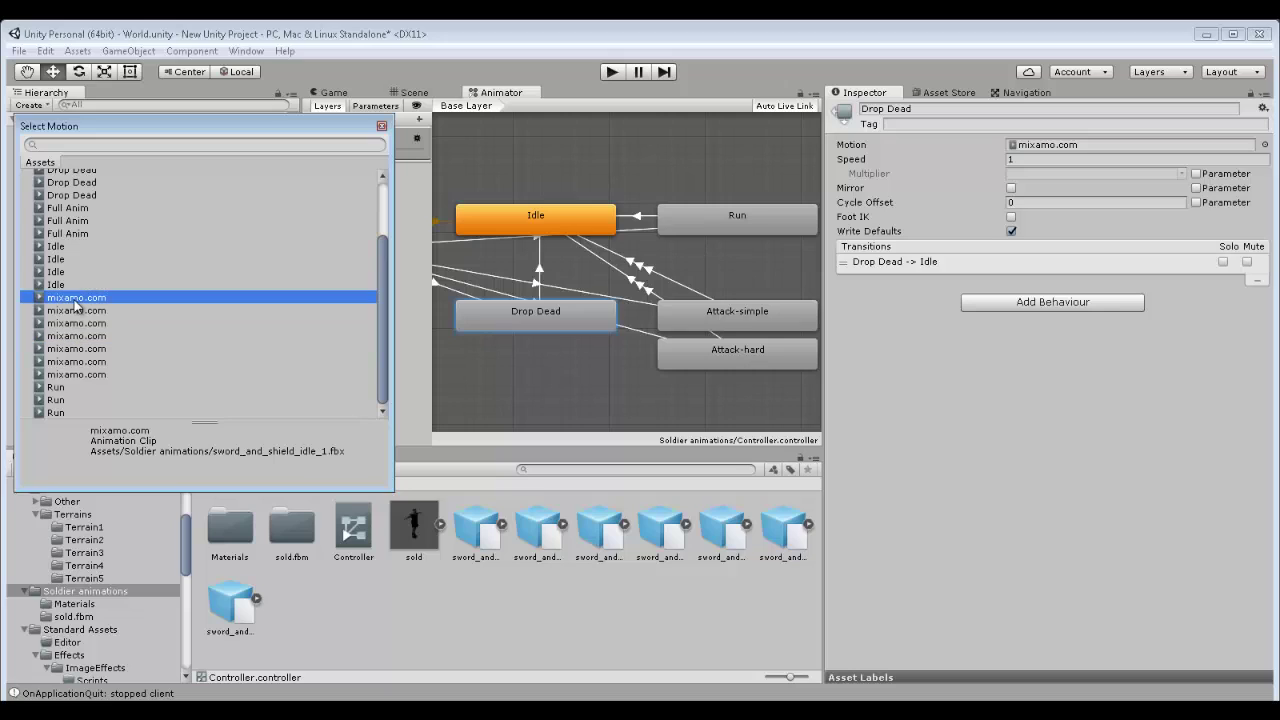
key("Down")
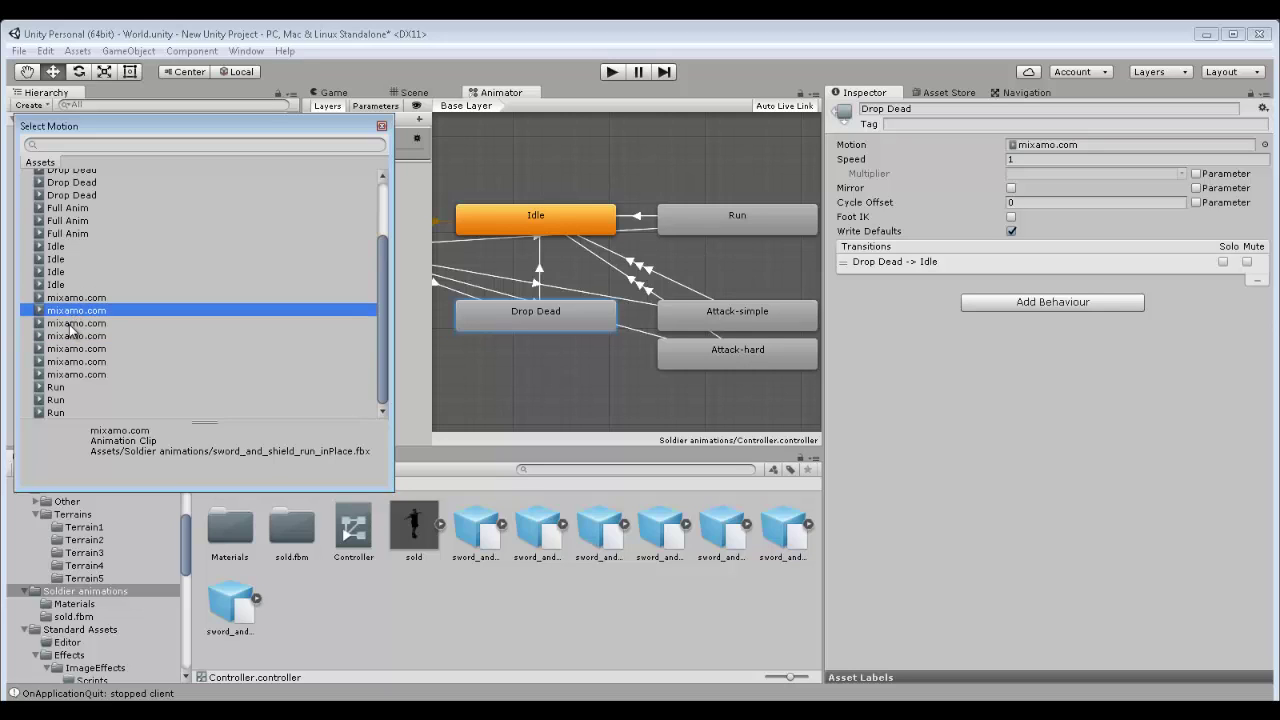
key("Down")
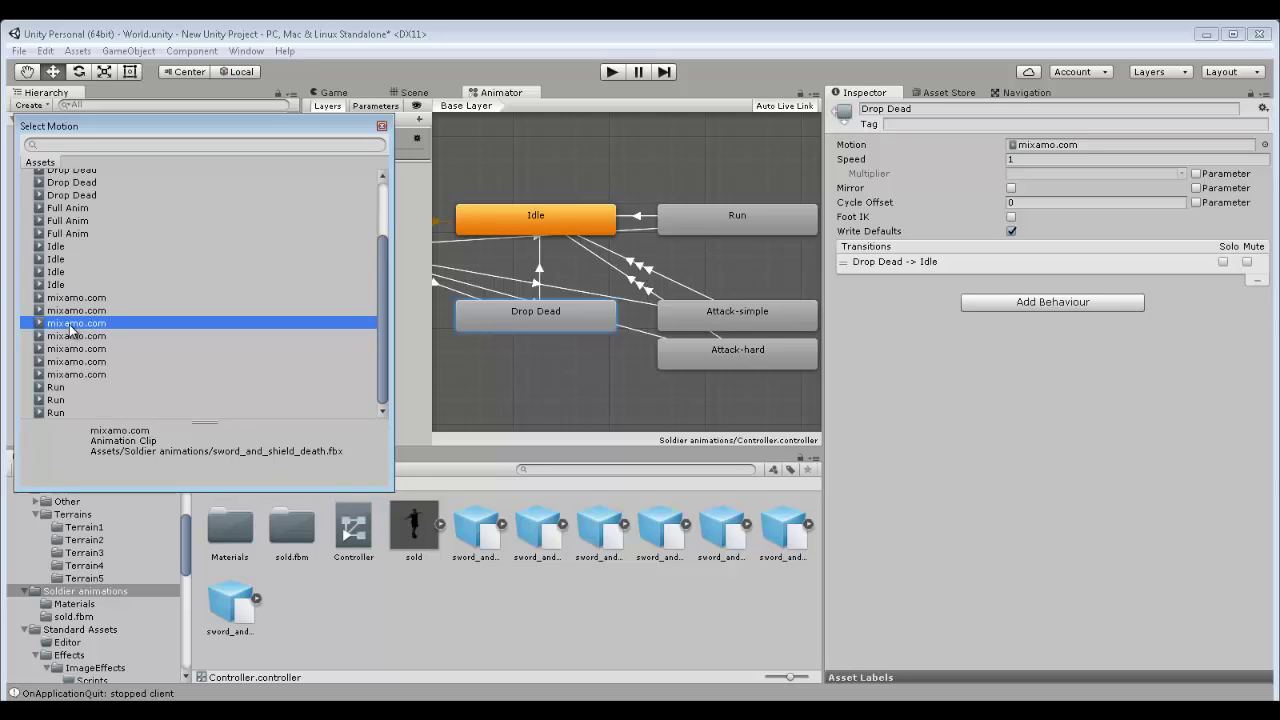
key("Return")
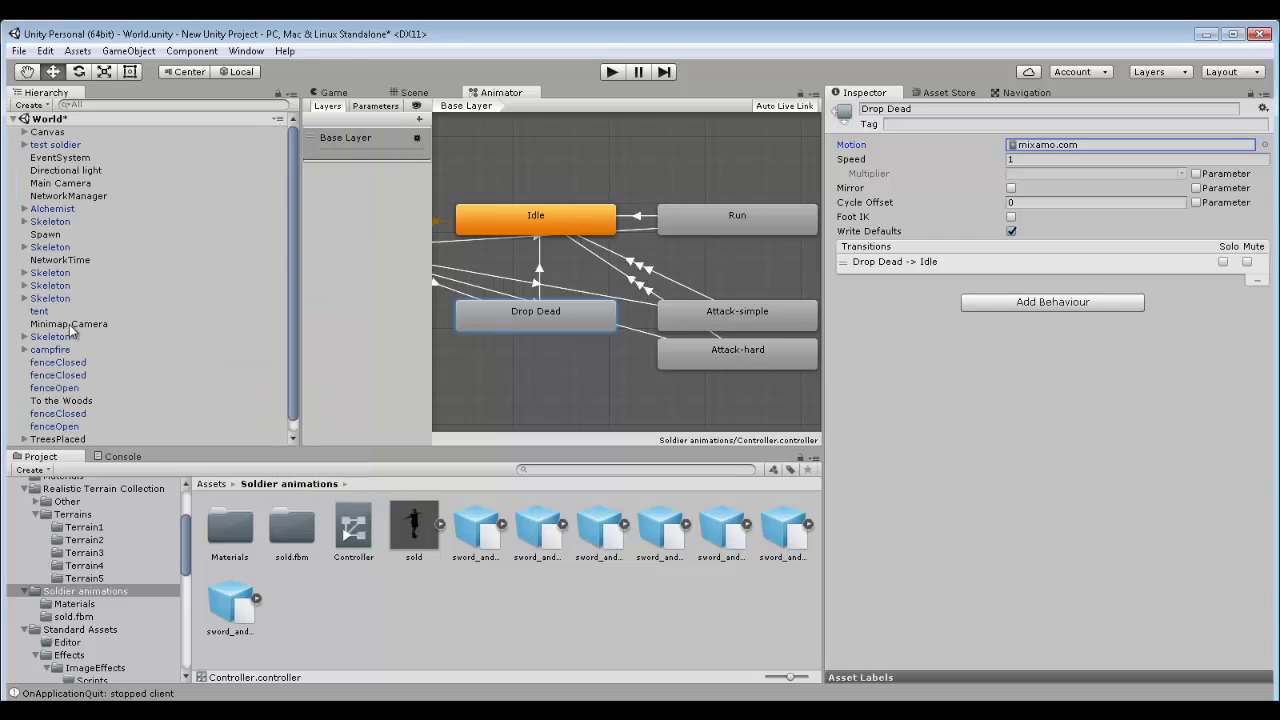
- Set the Attack-simple state's motion to the mixamo.com clip from sword_and_shield_slash.fbx
left_click(714, 317)
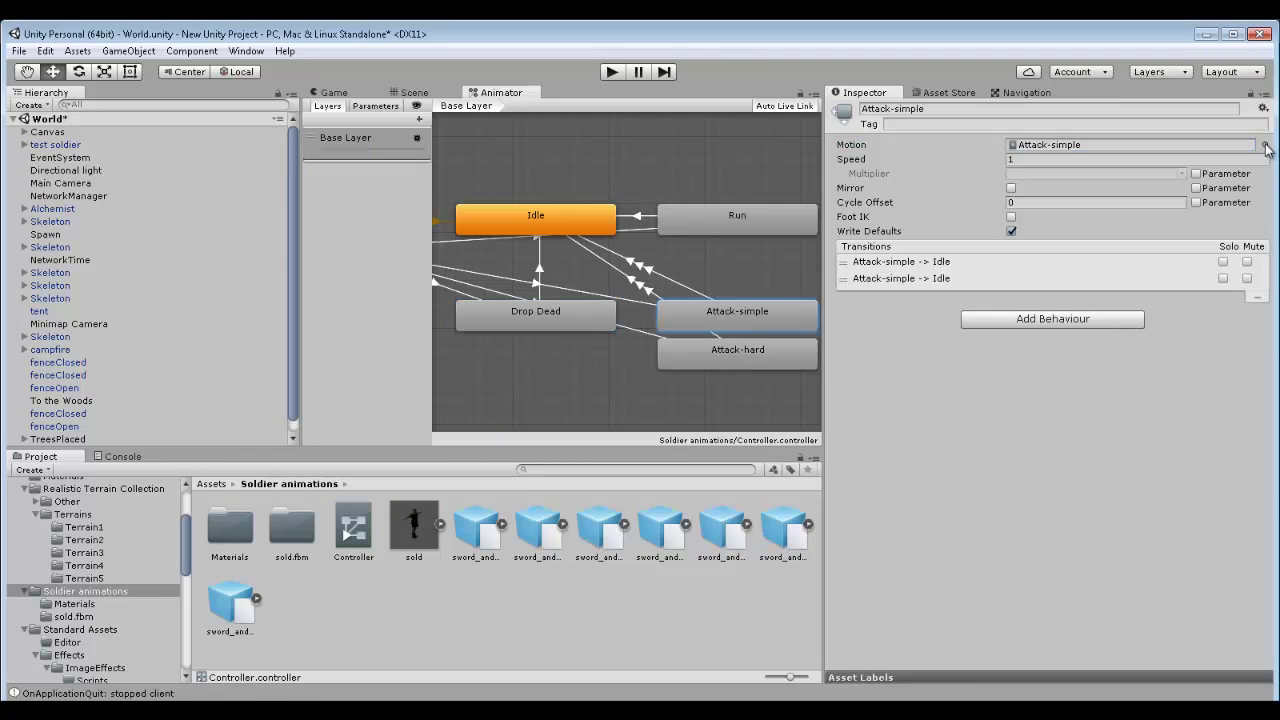
left_click(1265, 146)
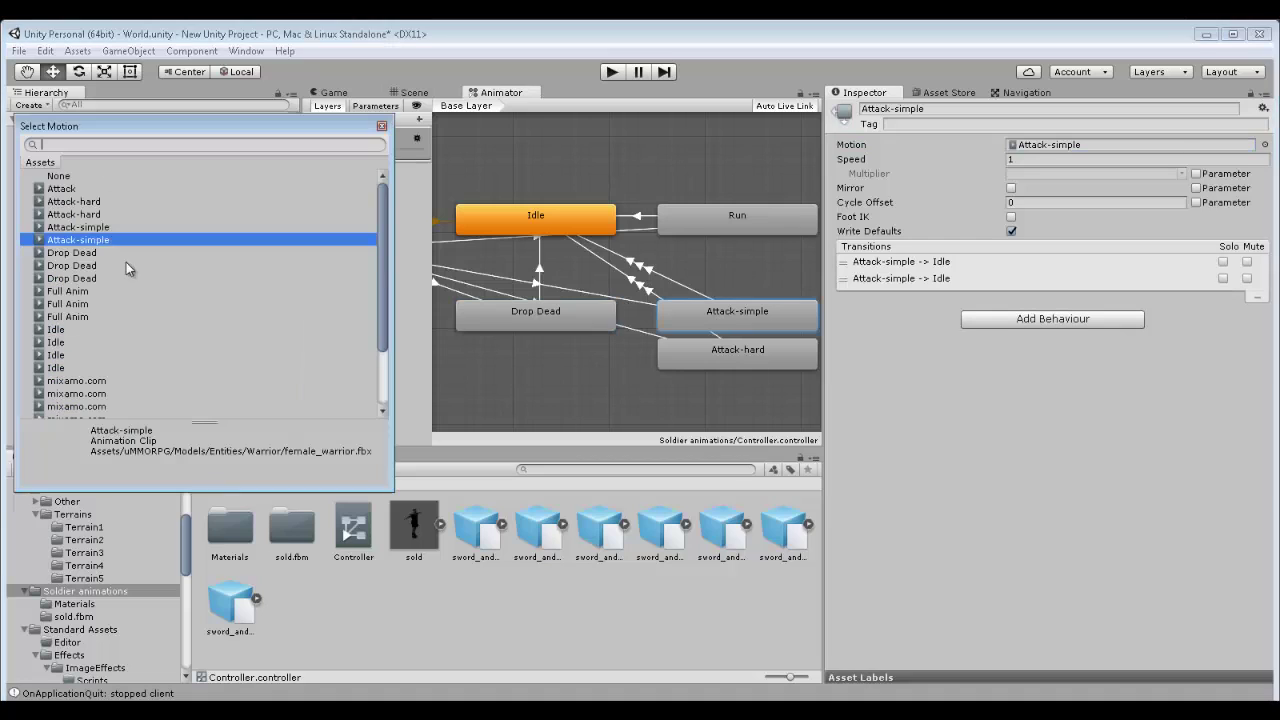
left_click(95, 383)
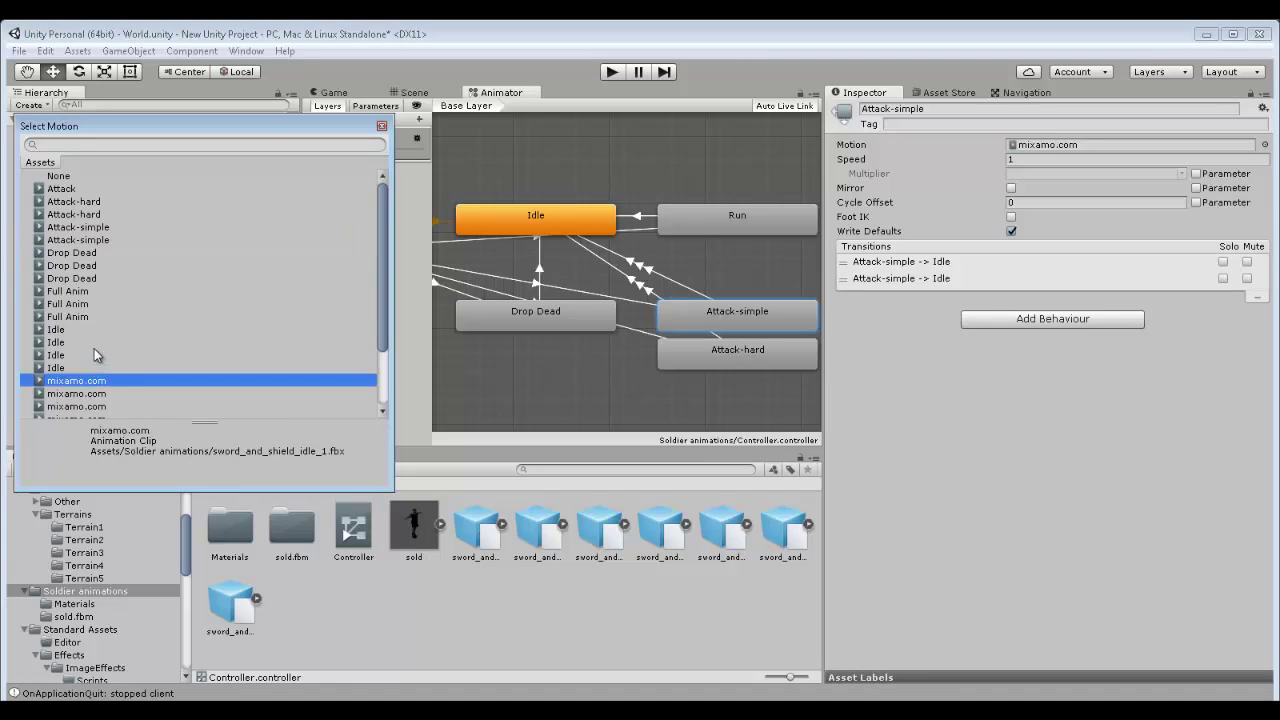
scroll(96, 360, "down", 1)
left_click(95, 357)
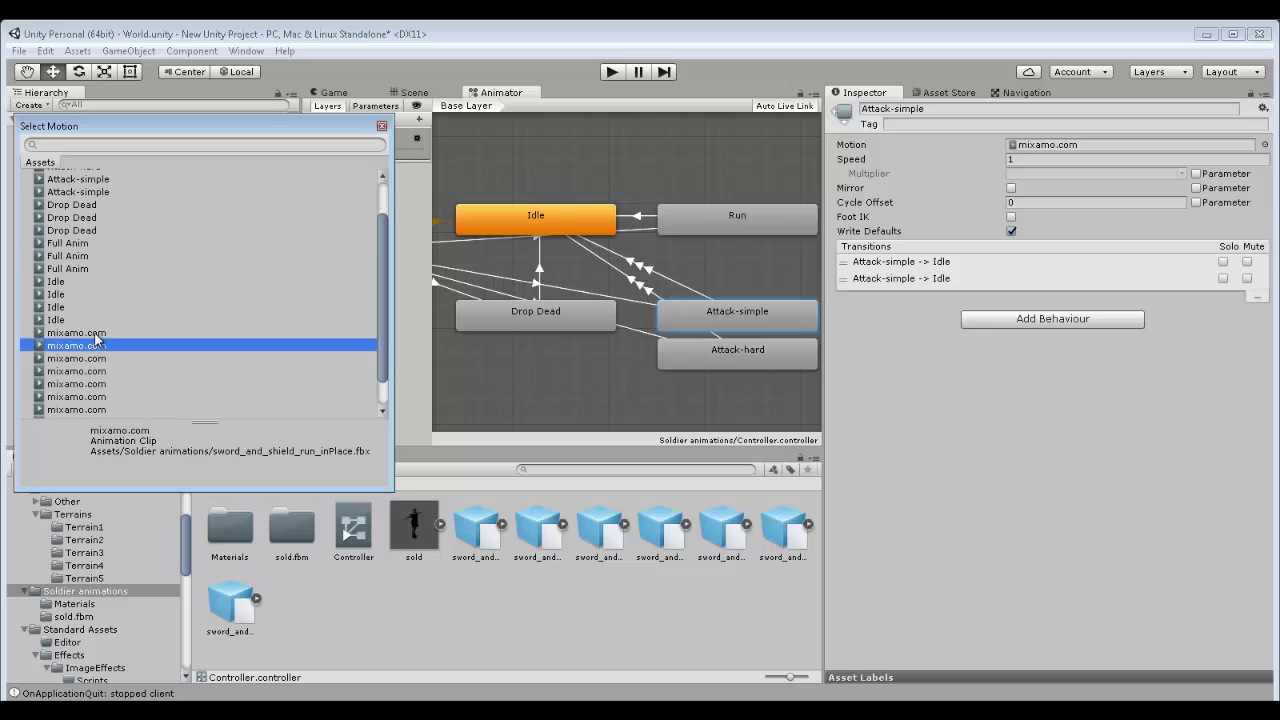
left_click(96, 335)
left_click(96, 358)
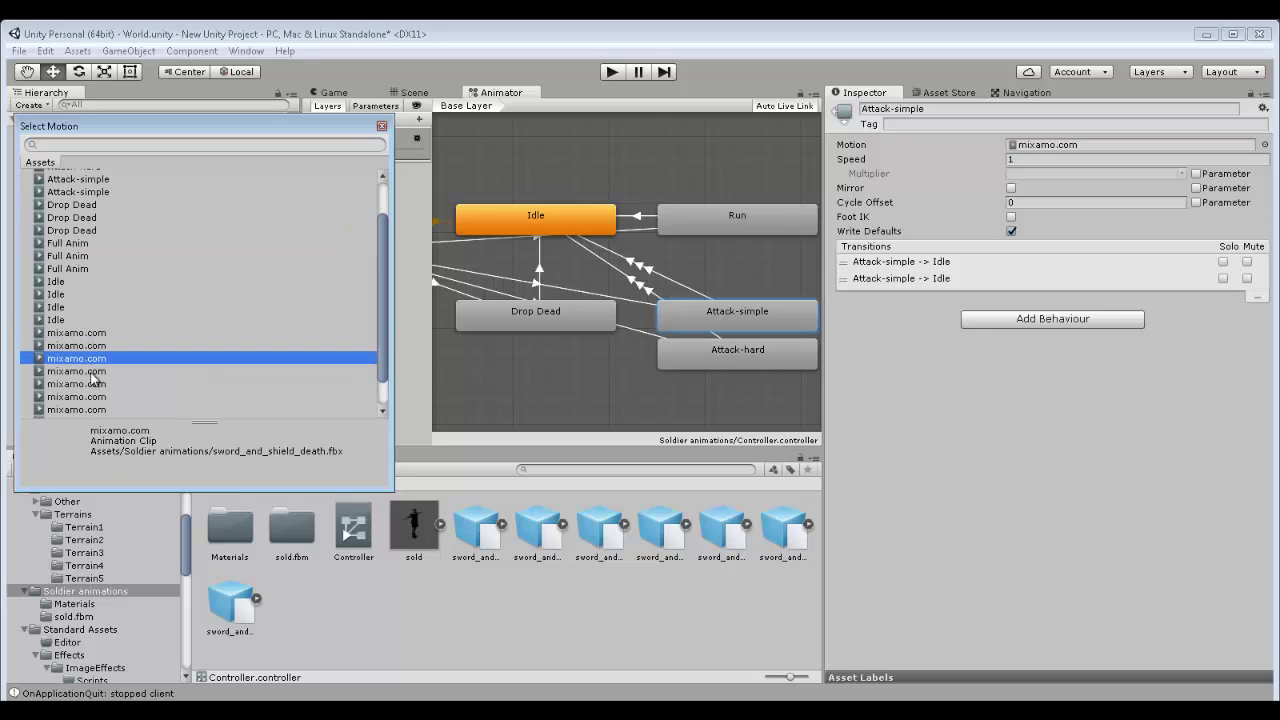
left_click(92, 372)
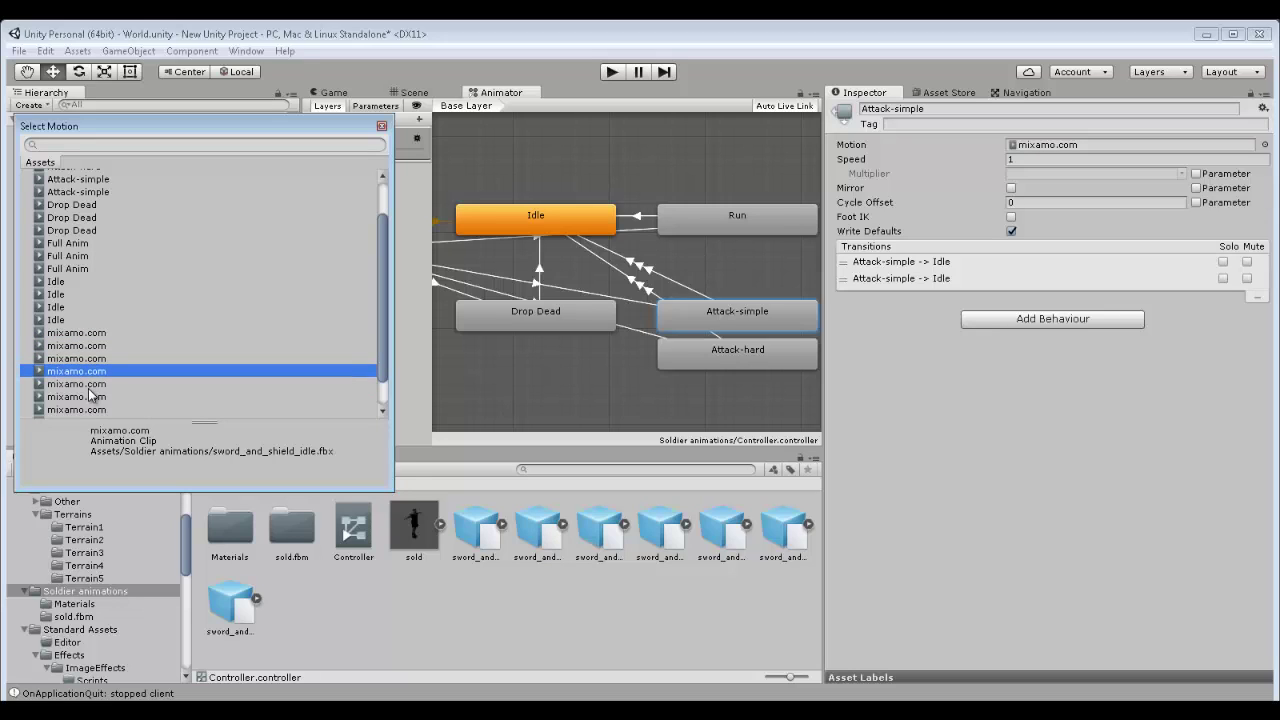
key("Down")
key("Down")
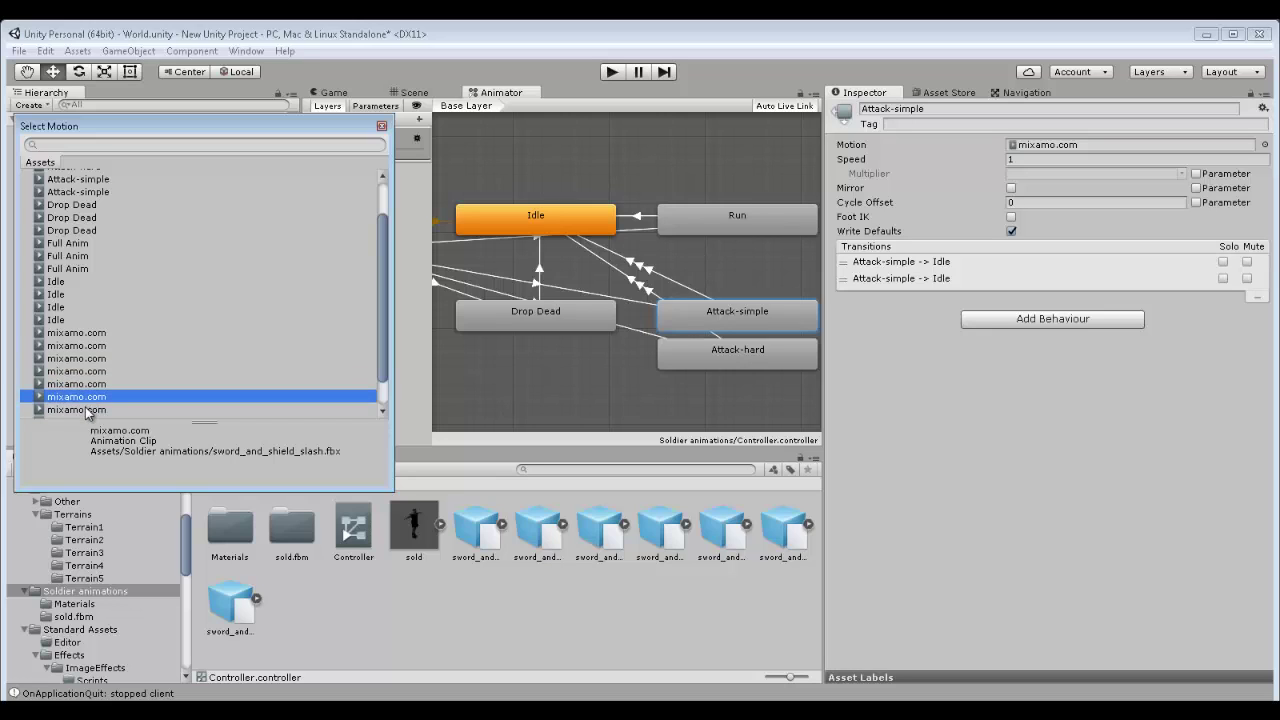
scroll(105, 393, "down", 1)
left_click(104, 372)
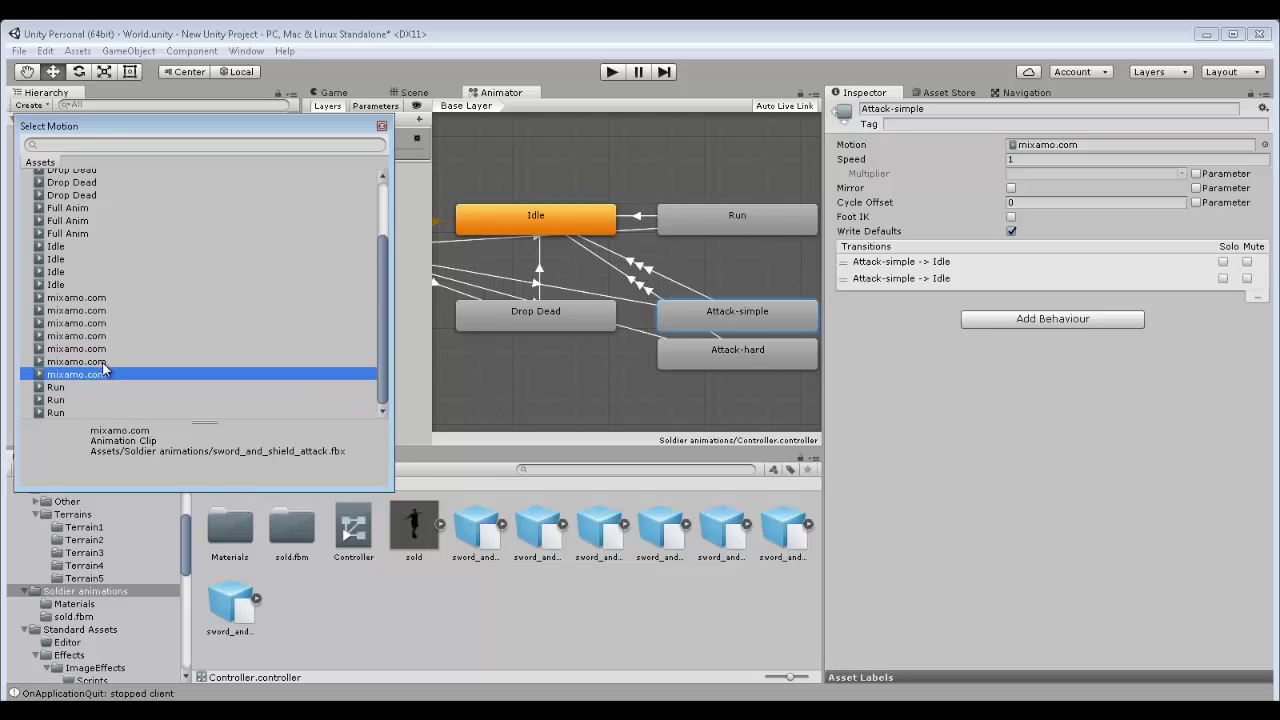
key("Up")
key("Return")
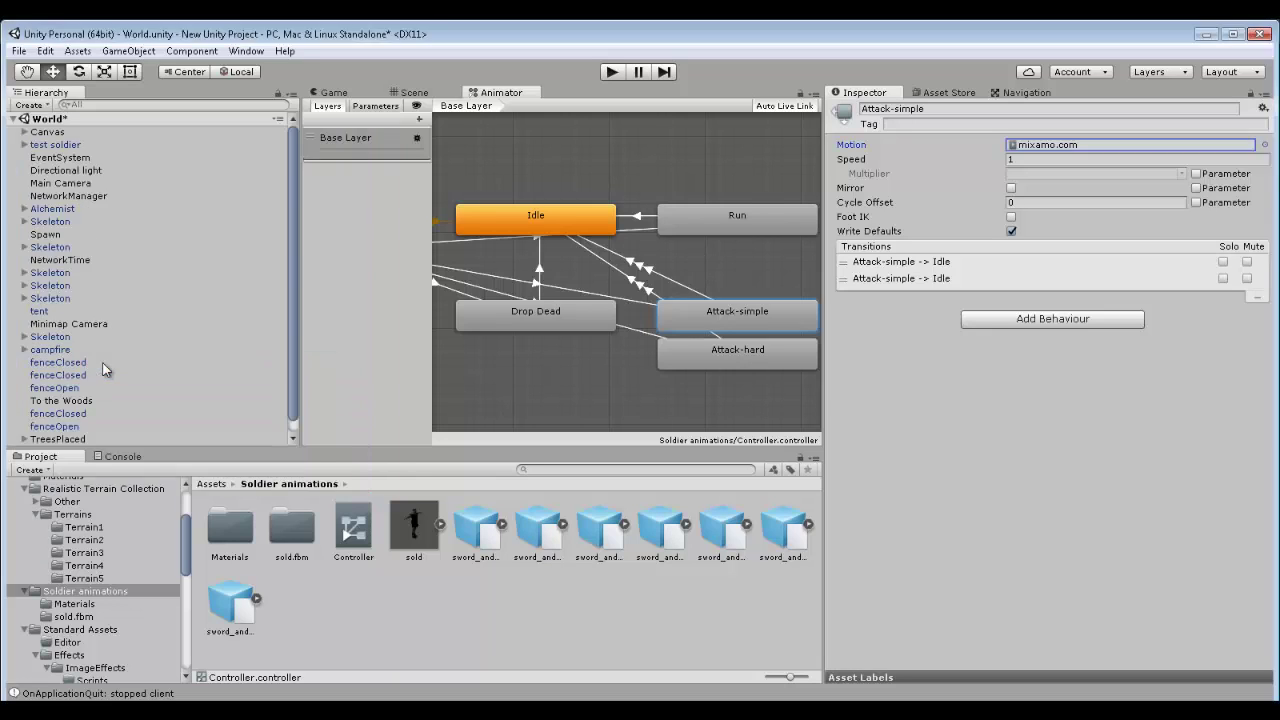
- Update the test soldier prefab in uMMORPG/Prefabs/Entities/Players with the test soldier object from the scene
left_click(330, 93)
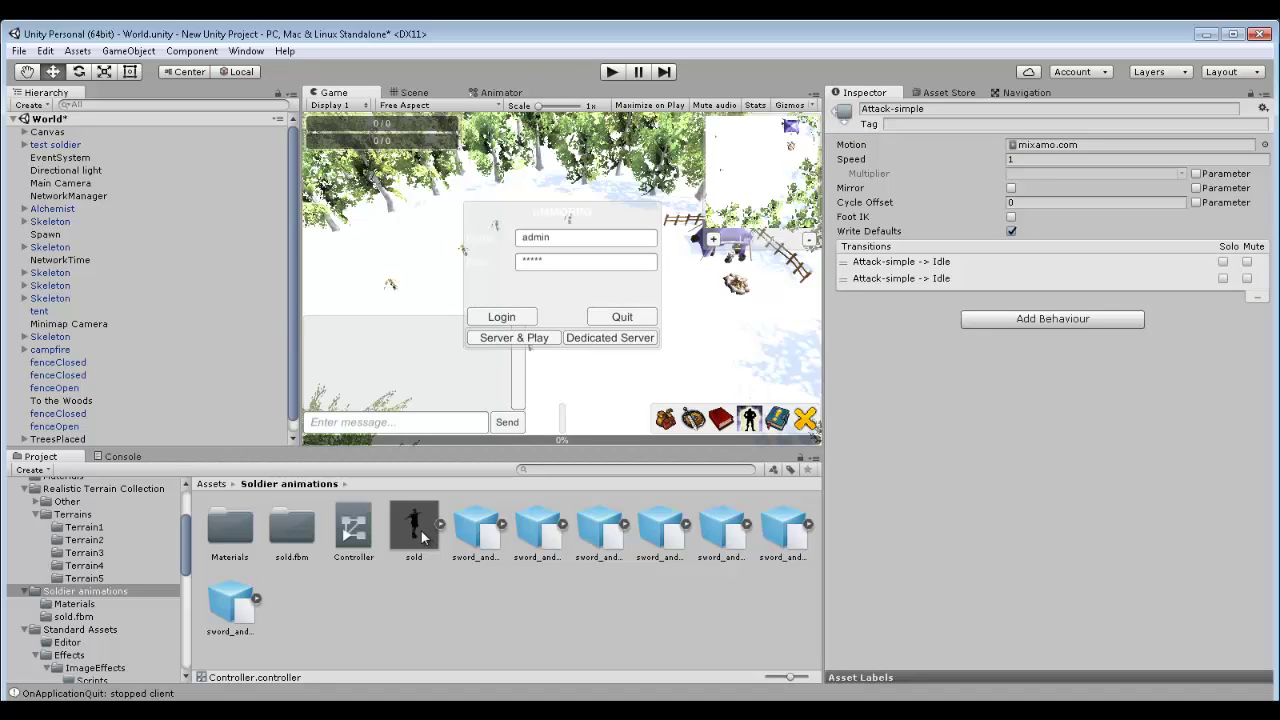
left_click_drag(185, 539, 177, 622)
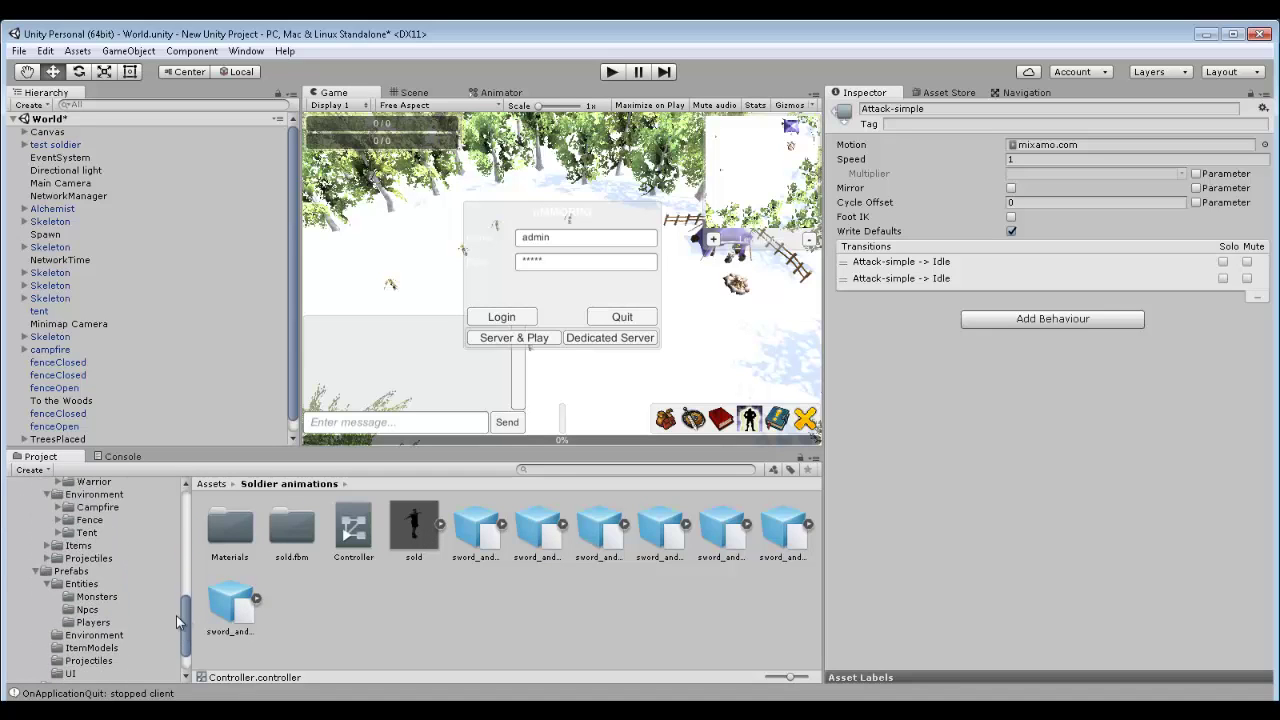
left_click(96, 585)
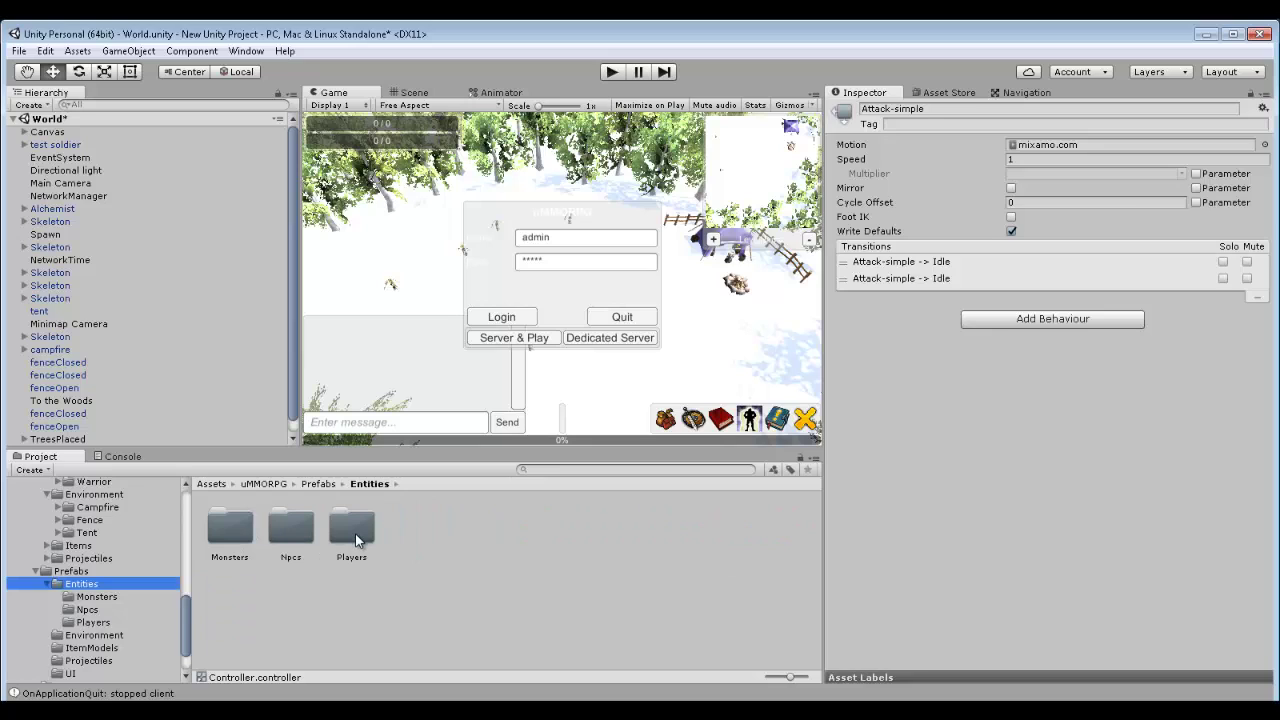
double_click(352, 530)
left_click(290, 527)
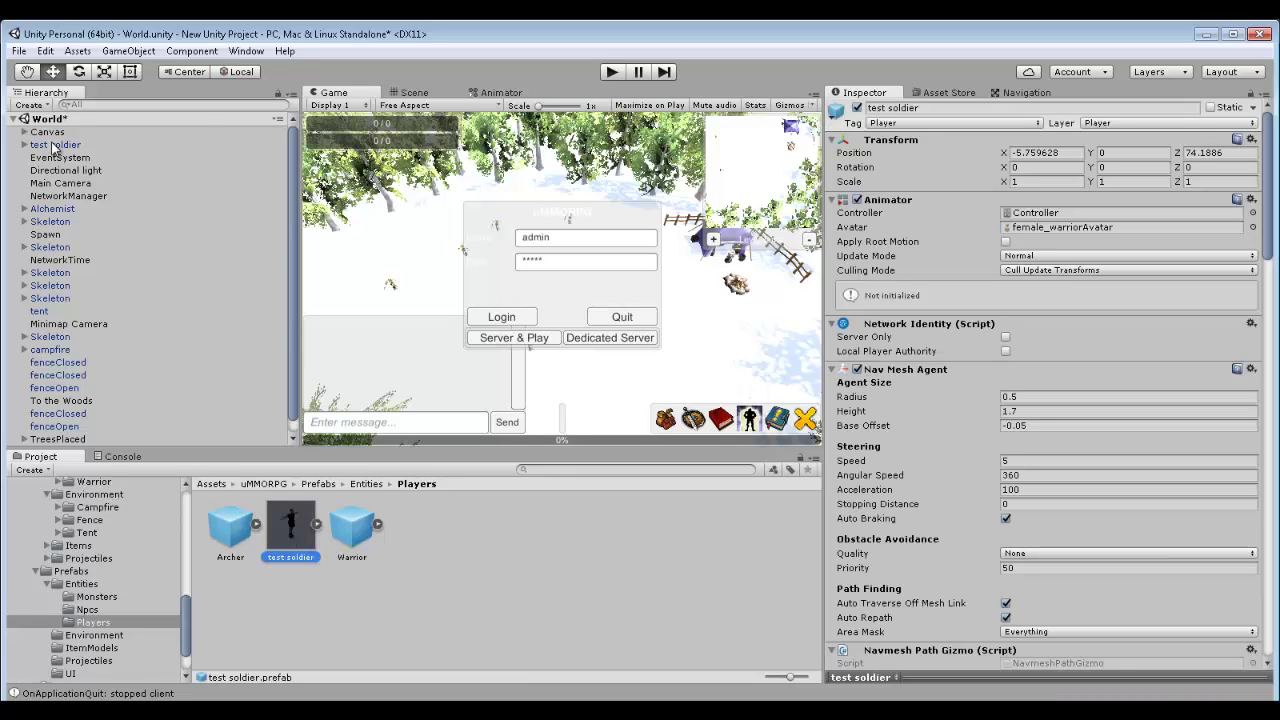
double_click(48, 146)
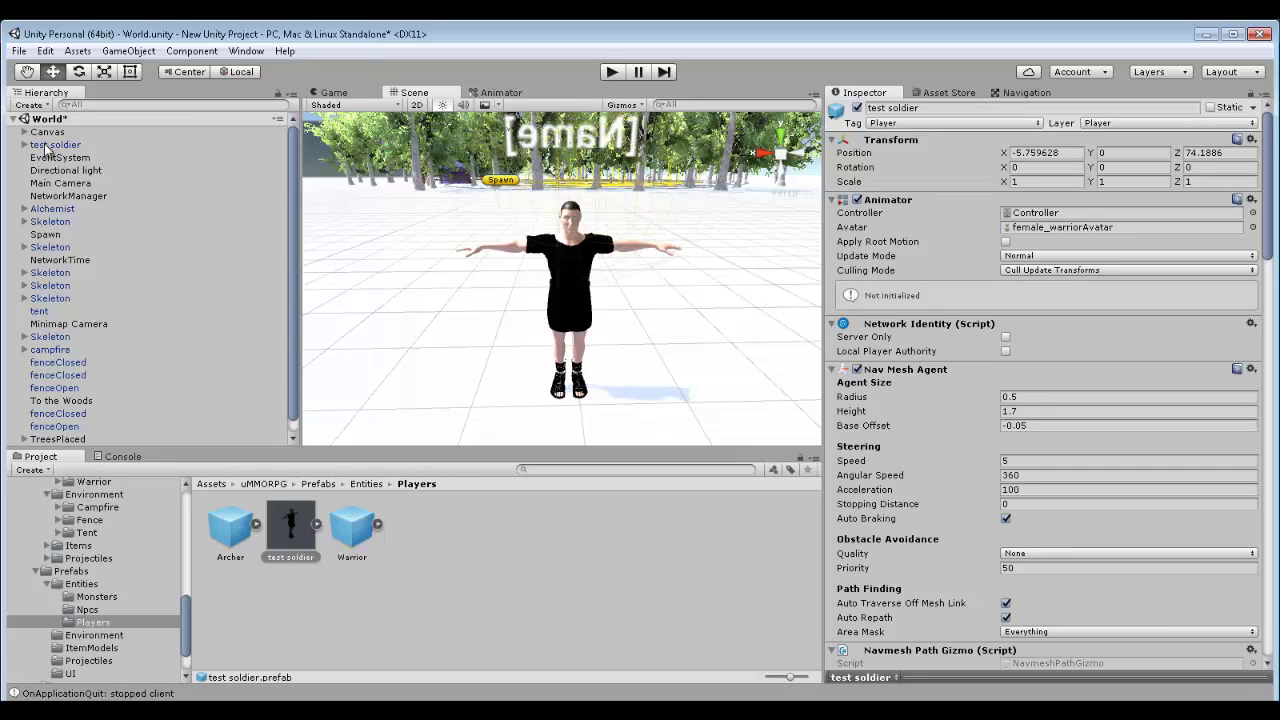
left_click(44, 146)
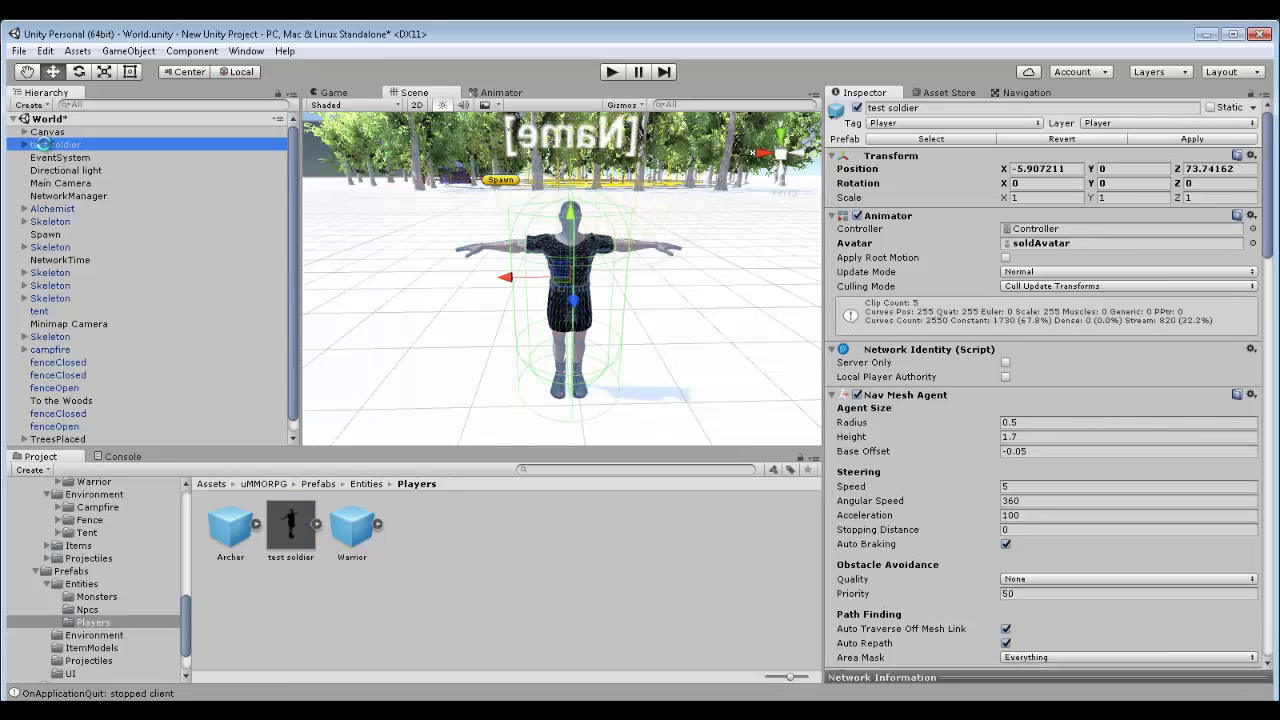
left_click_drag(42, 145, 295, 556)
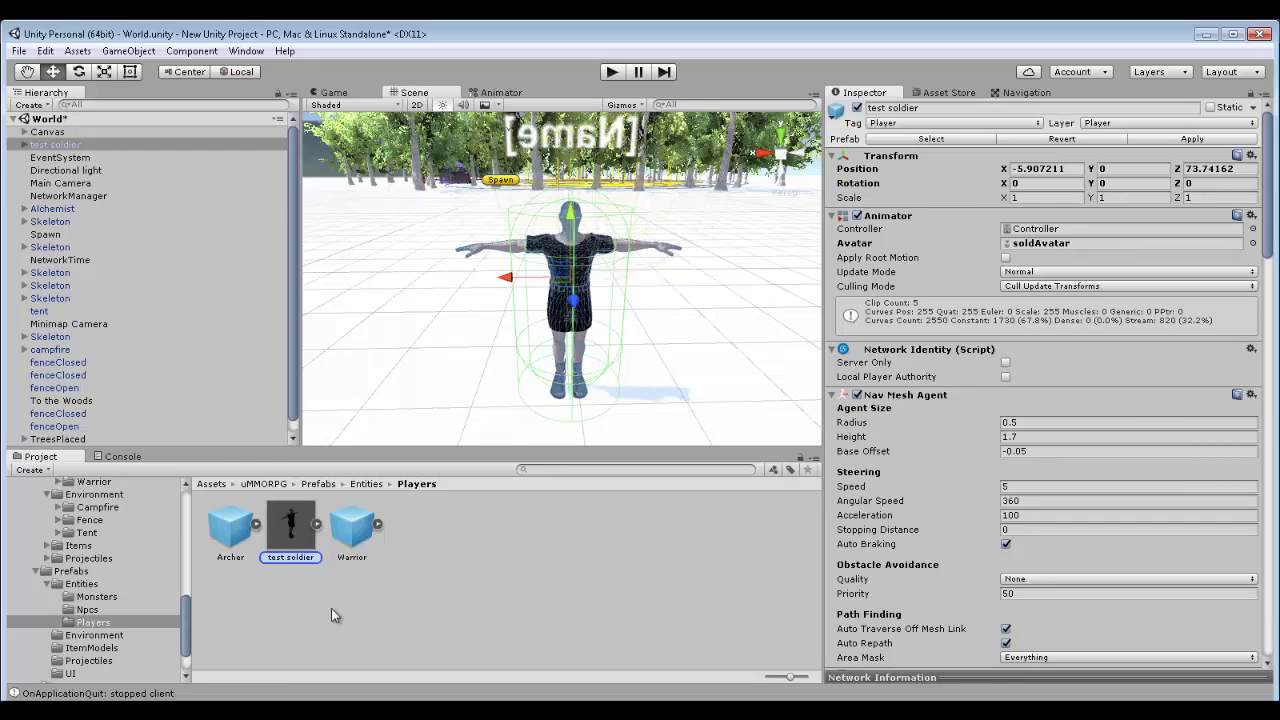
- Run the game as Server & Play, enter the world with the second listed character to check its animations, and stop the game
left_click(605, 86)
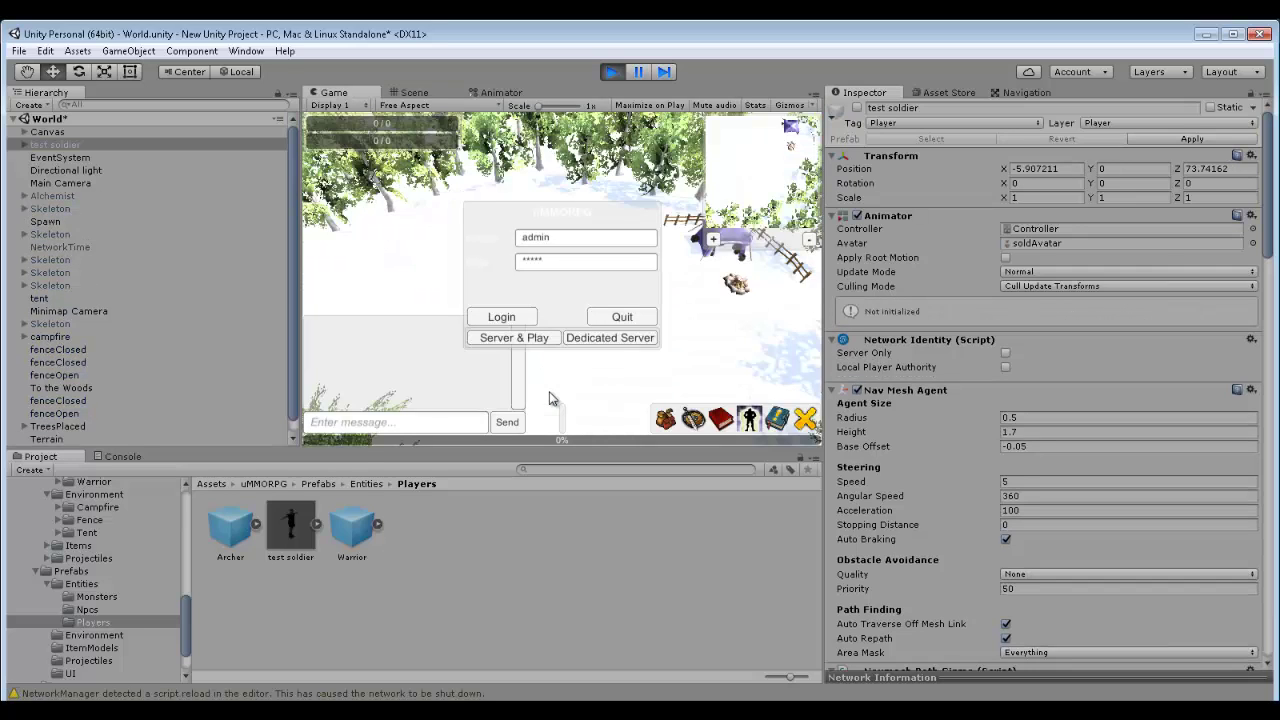
left_click(531, 340)
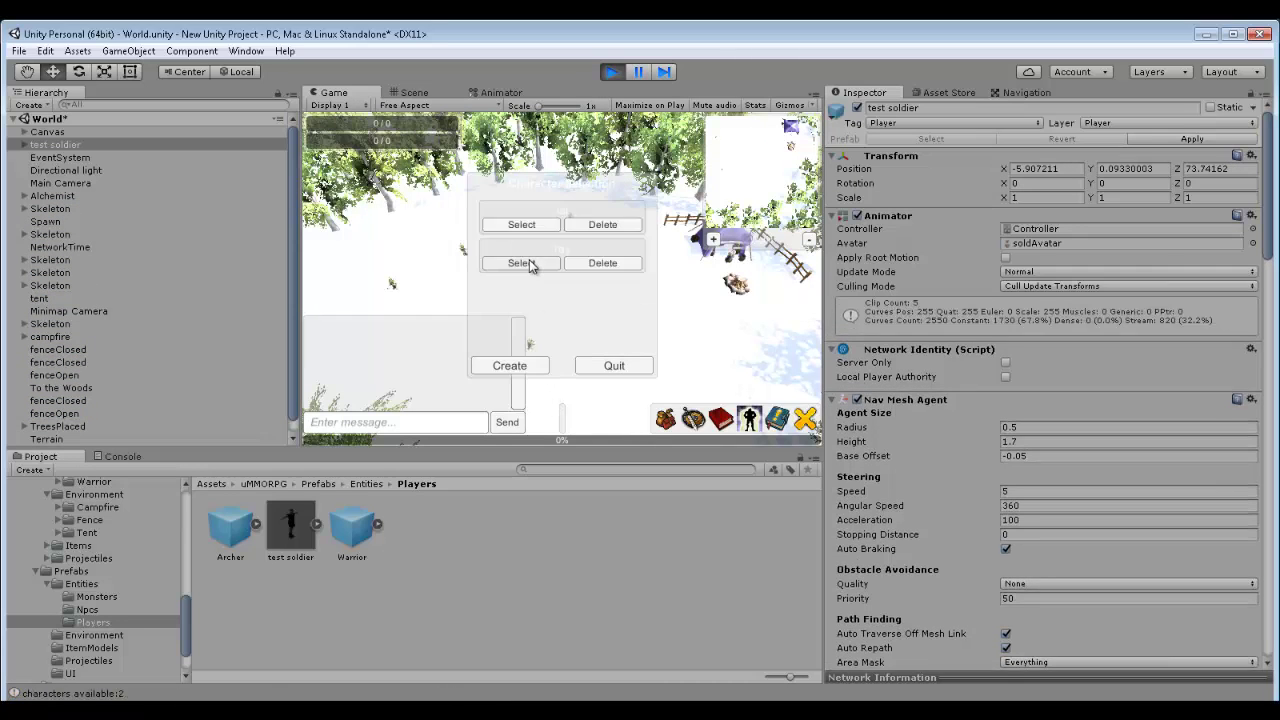
left_click(528, 263)
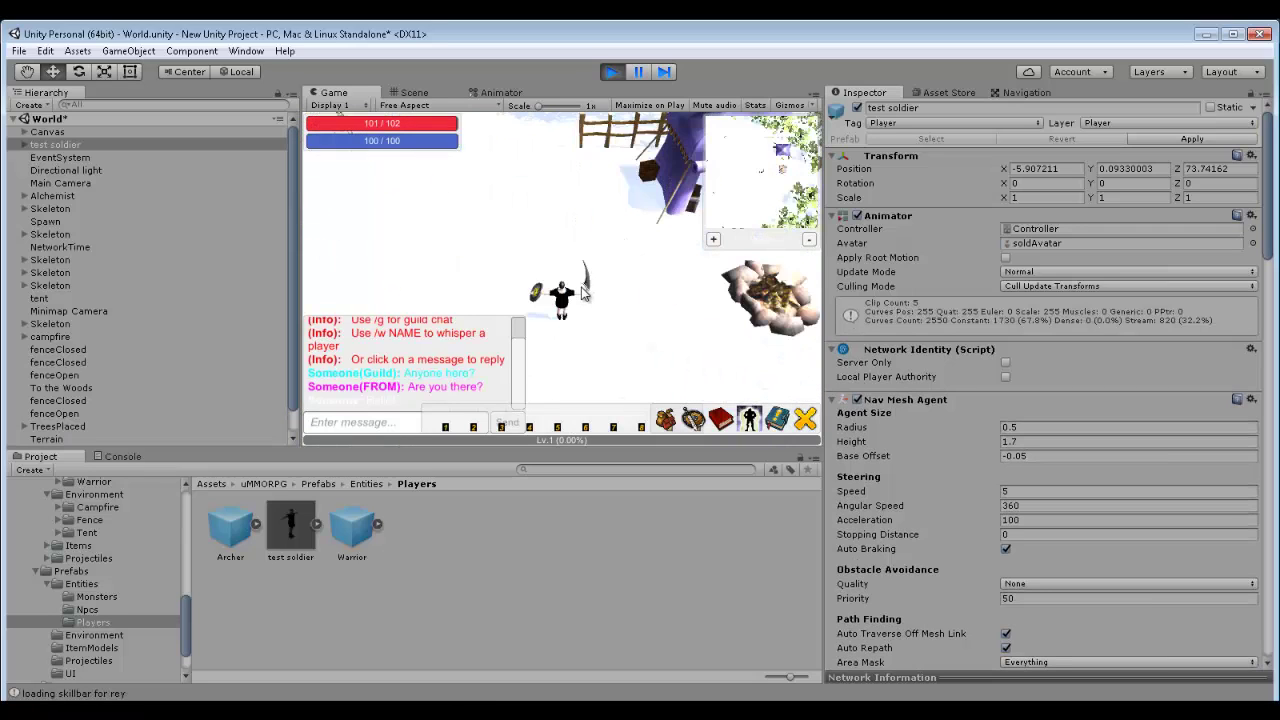
left_click(583, 292)
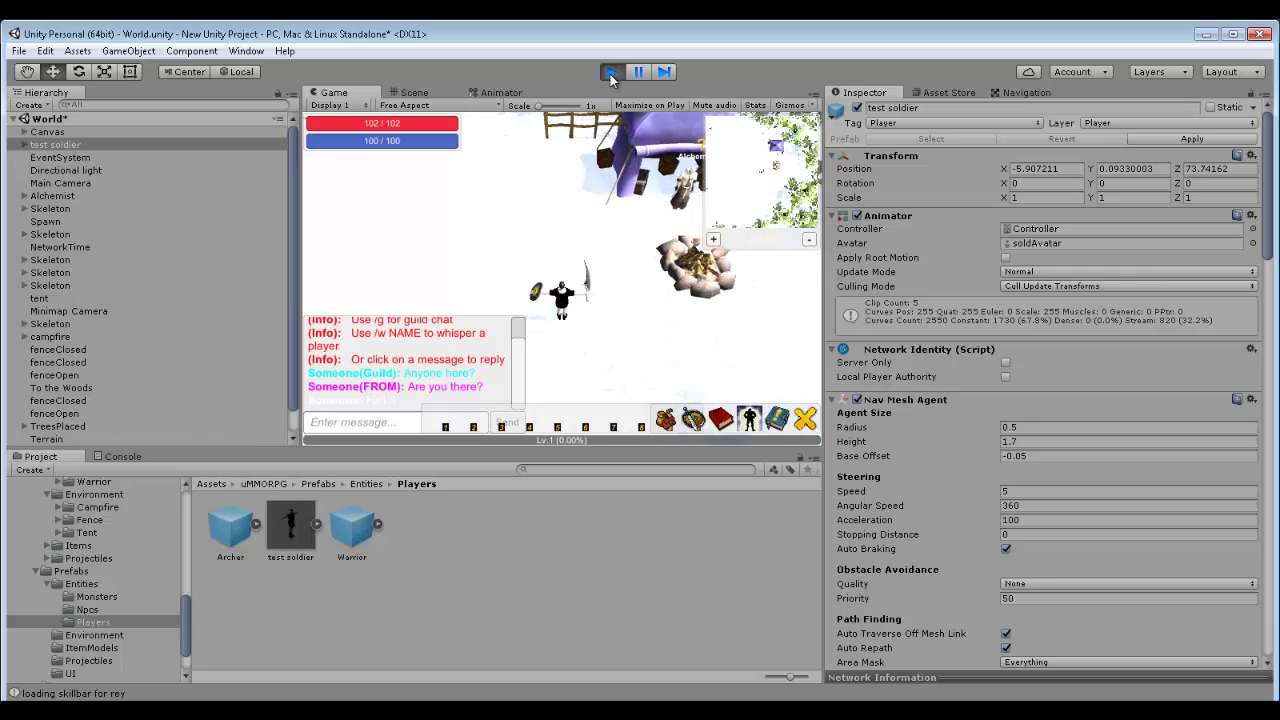
left_click(611, 72)
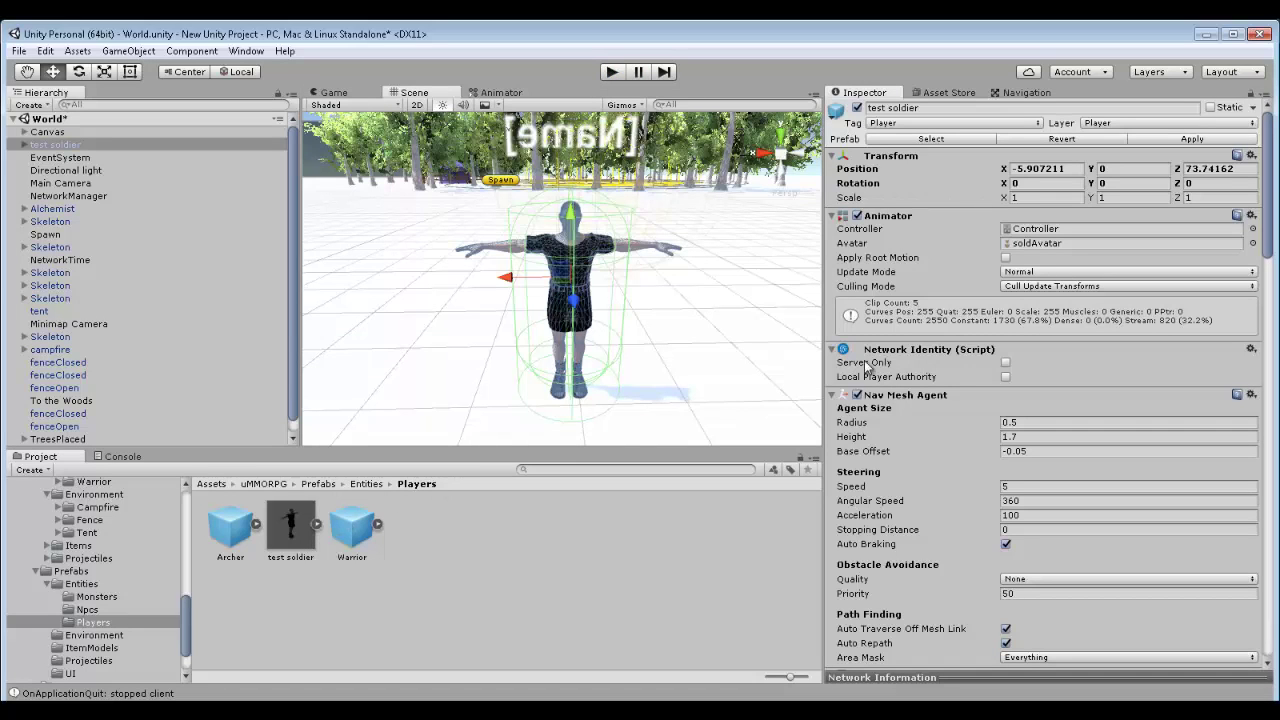
- Reapply the scene's test soldier to its prefab and assign that prefab to NetworkManager's test soldier entry under Registered Spawnable Prefabs
left_click(24, 146)
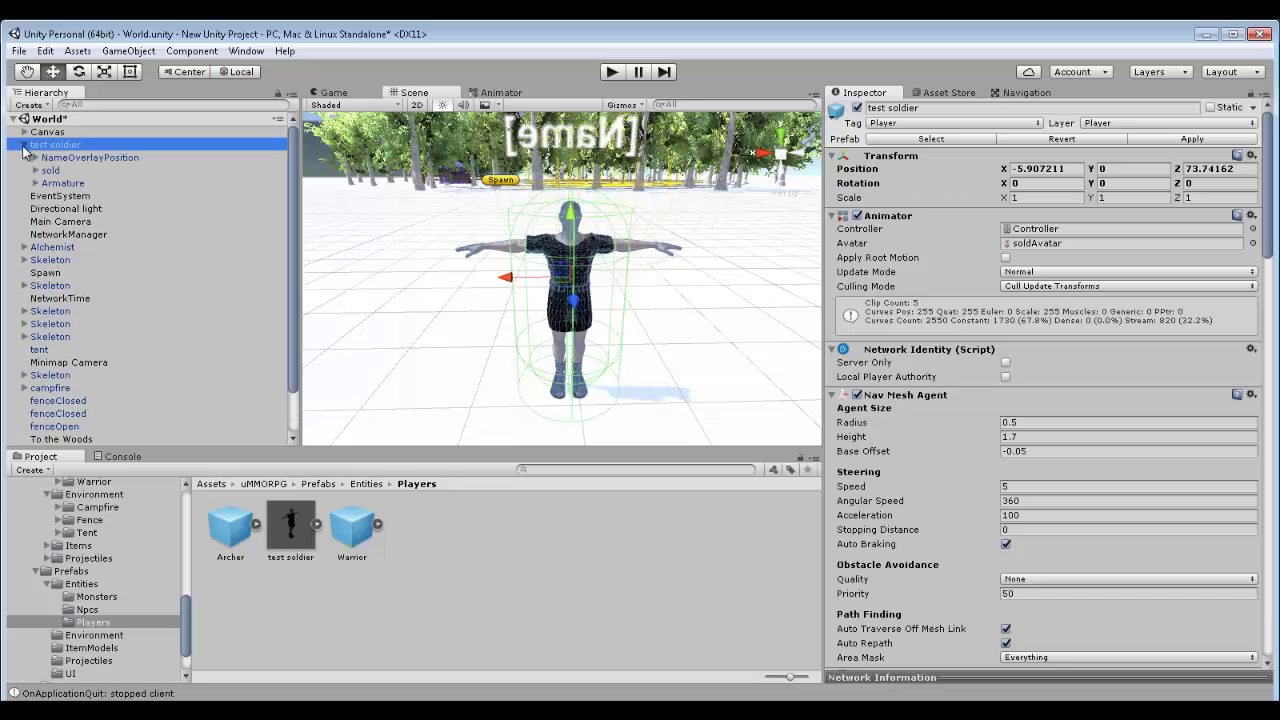
left_click(24, 146)
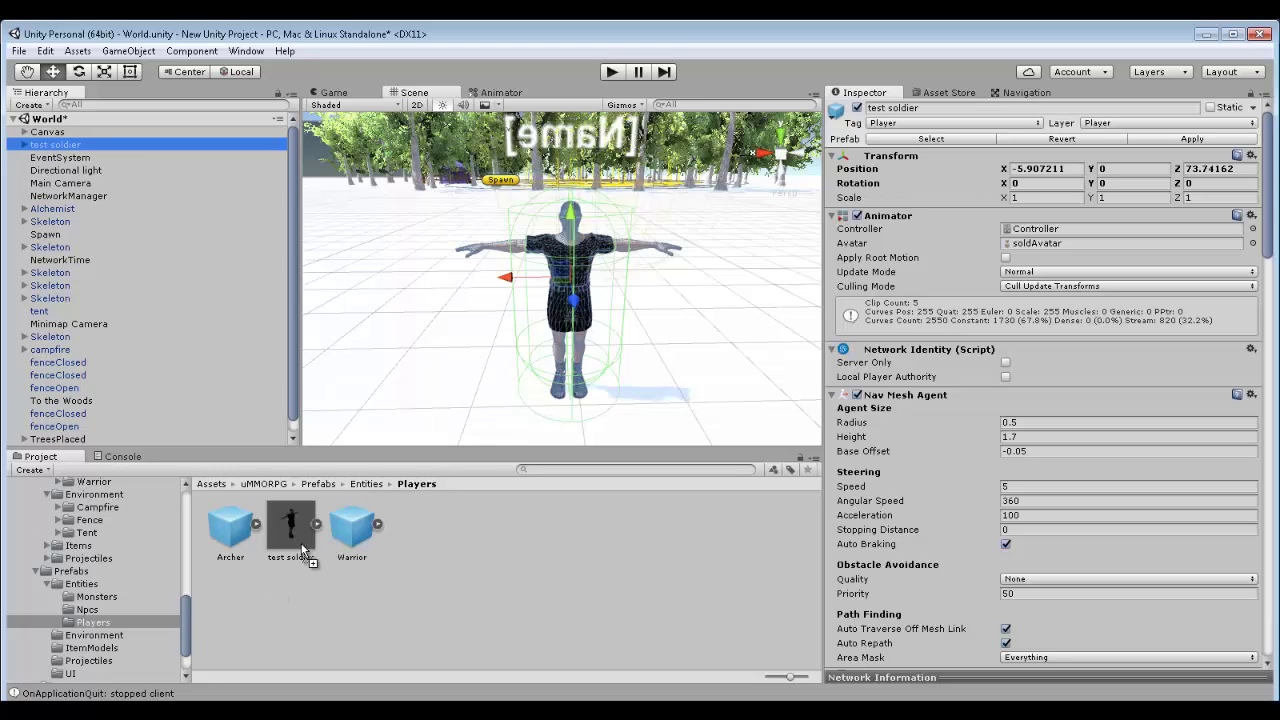
left_click(68, 196)
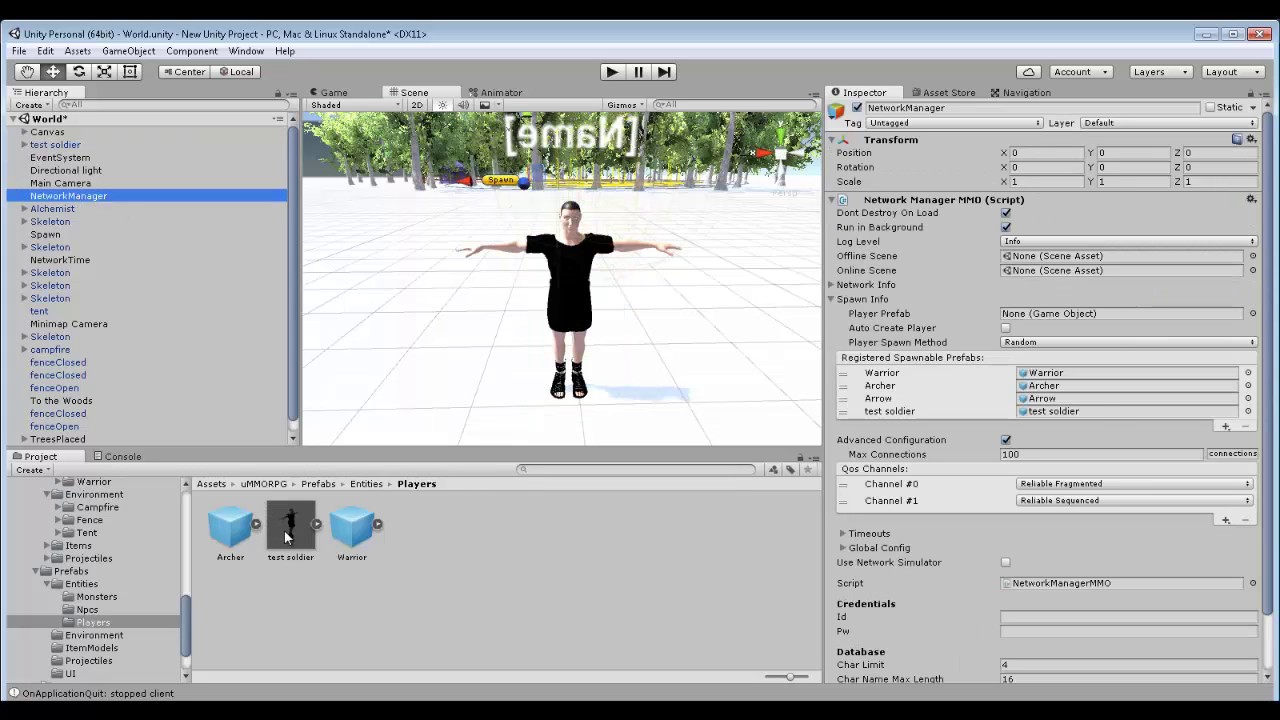
left_click_drag(290, 535, 1090, 422)
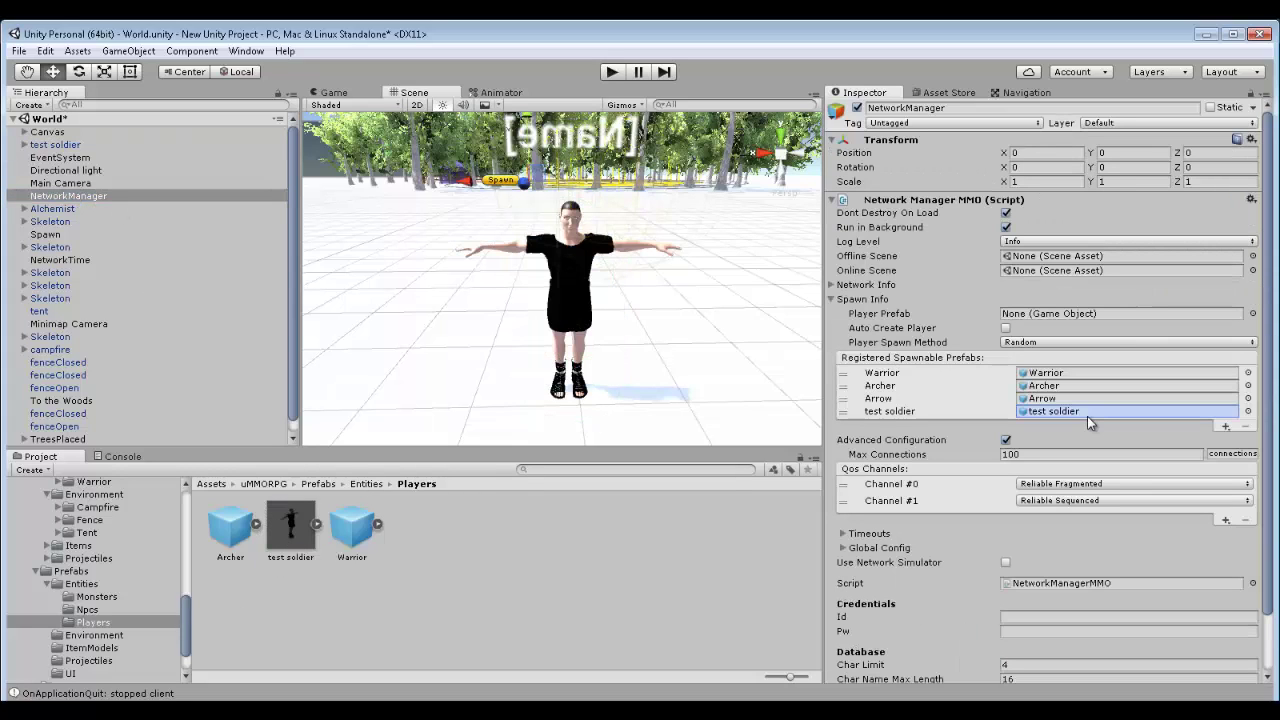
- Play-test as Server & Play with a newly created character named ghh of class test soldier, and stop the game
left_click(611, 72)
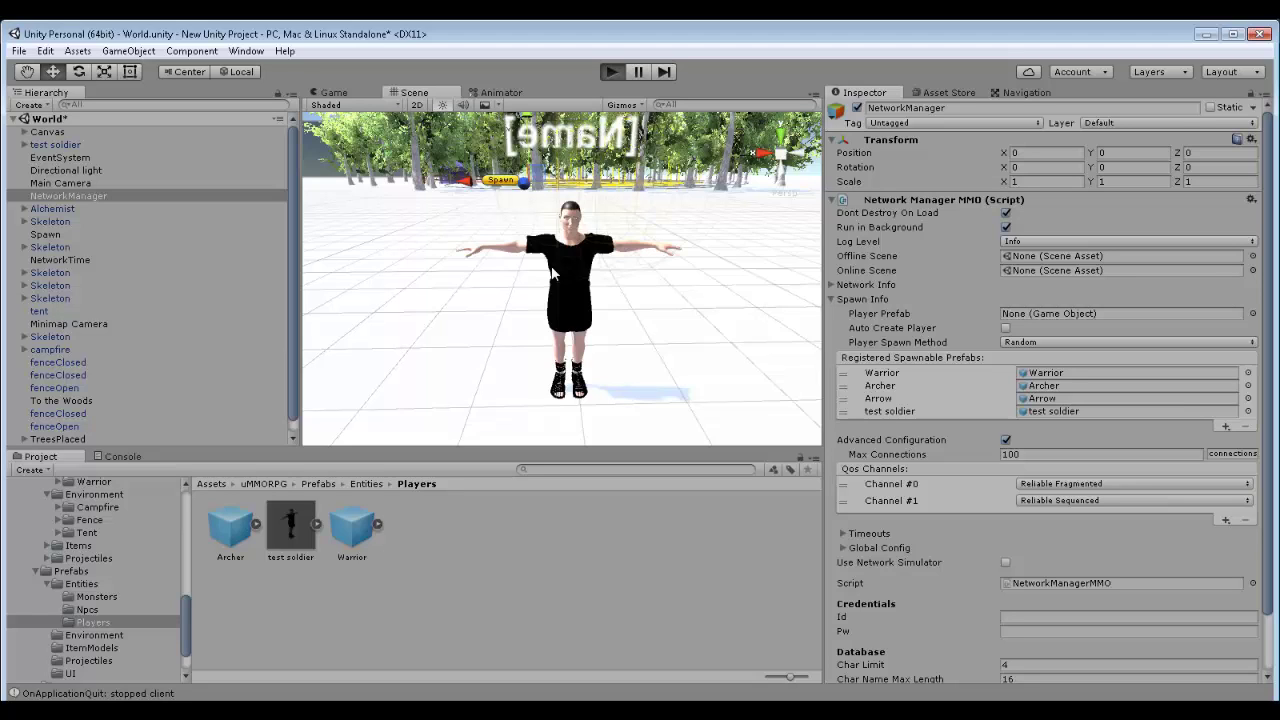
key("ctrl+p")
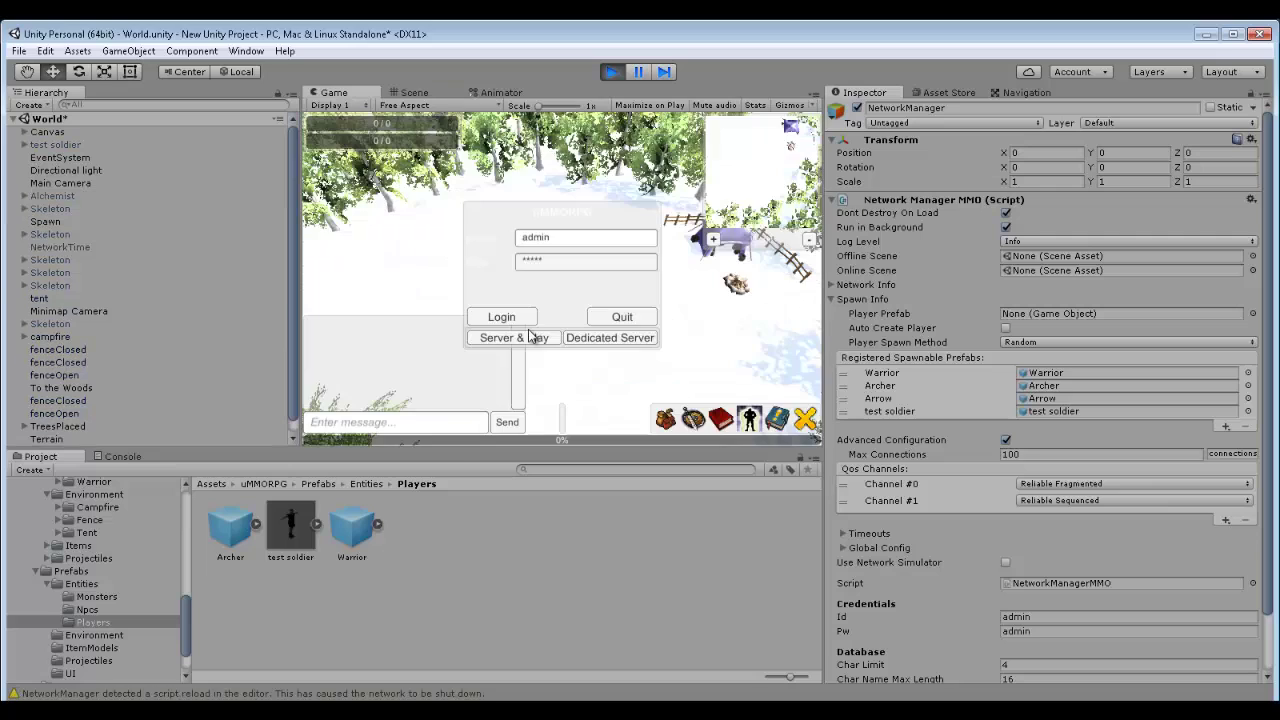
left_click(526, 341)
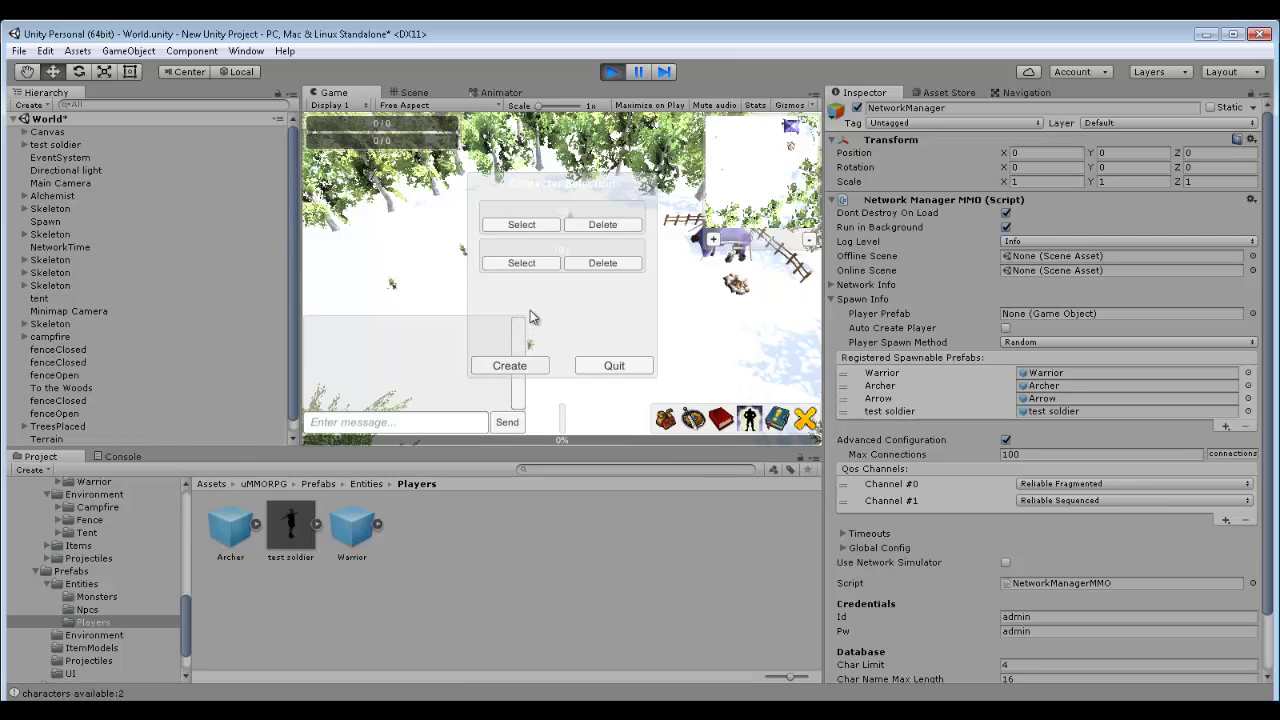
left_click(511, 363)
left_click(573, 284)
left_click(560, 326)
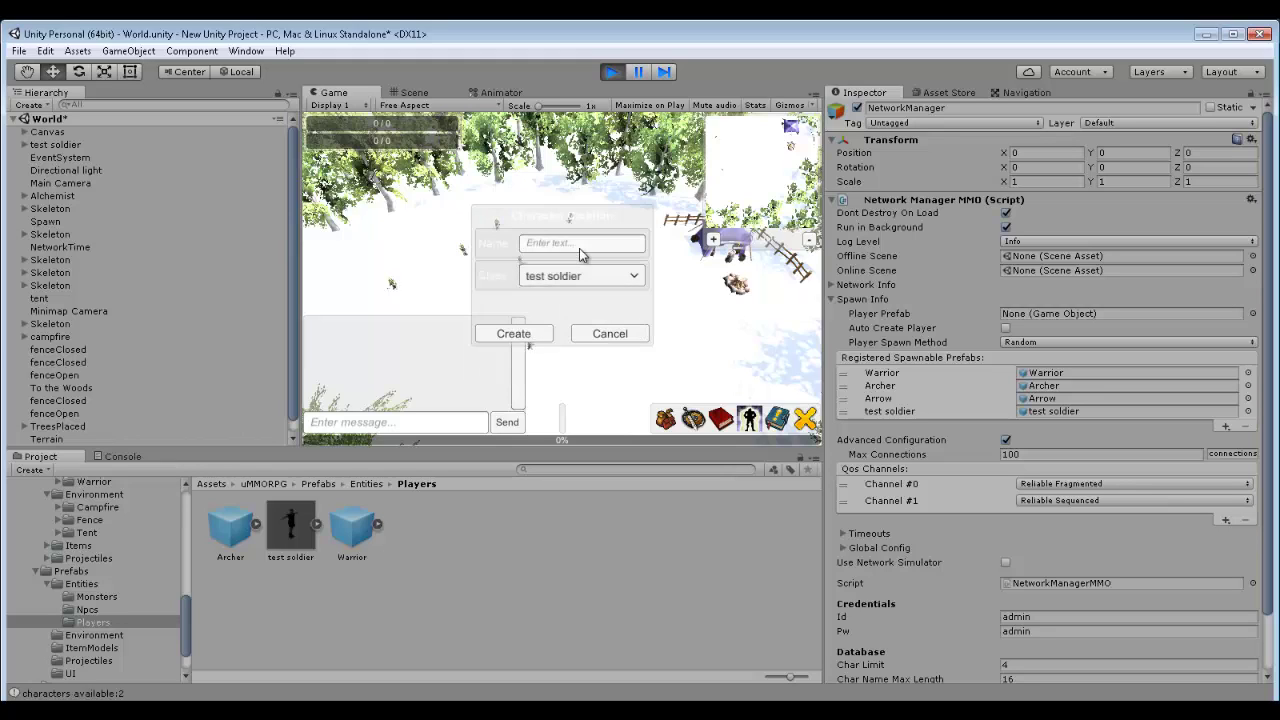
type("pmt")
left_click(549, 336)
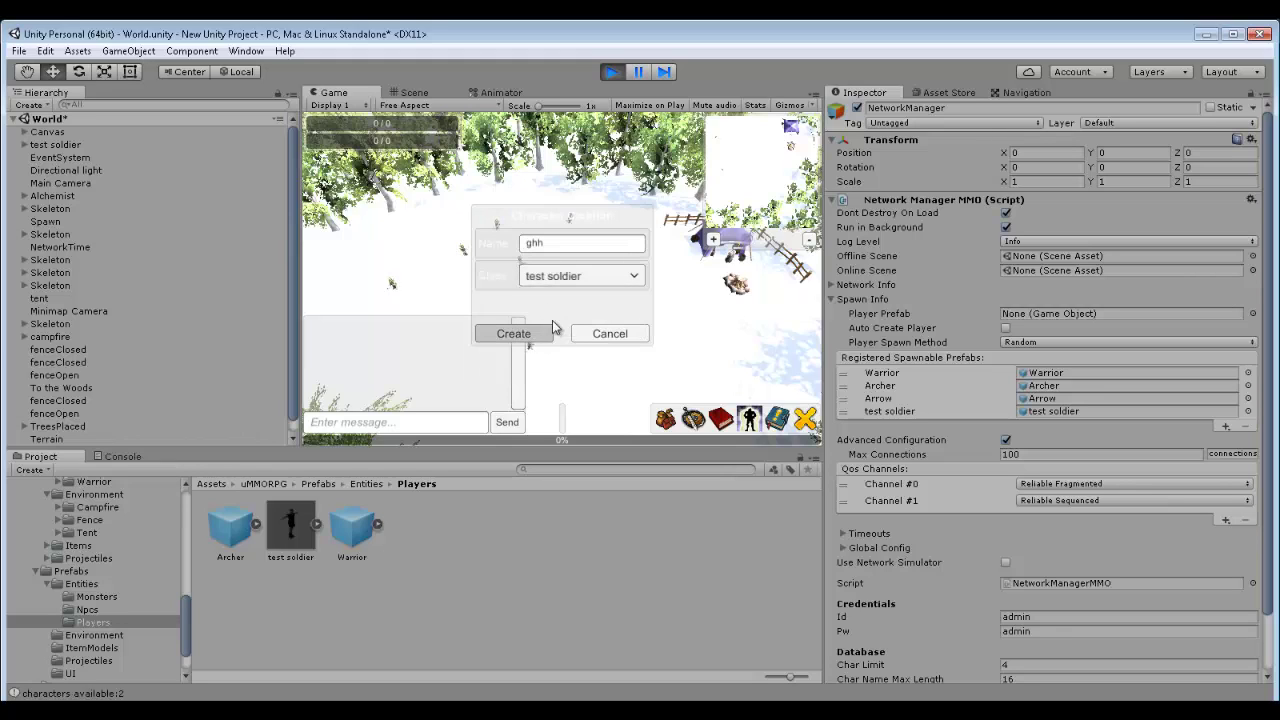
left_click(526, 228)
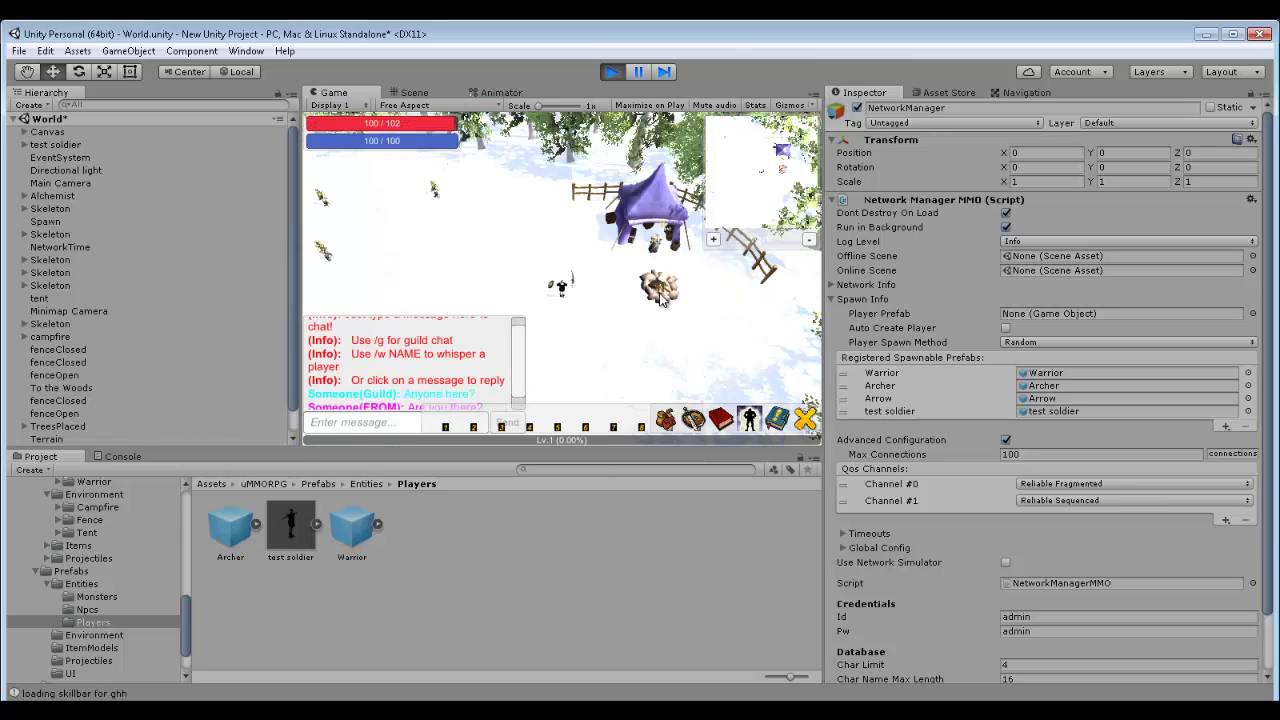
left_click(611, 71)
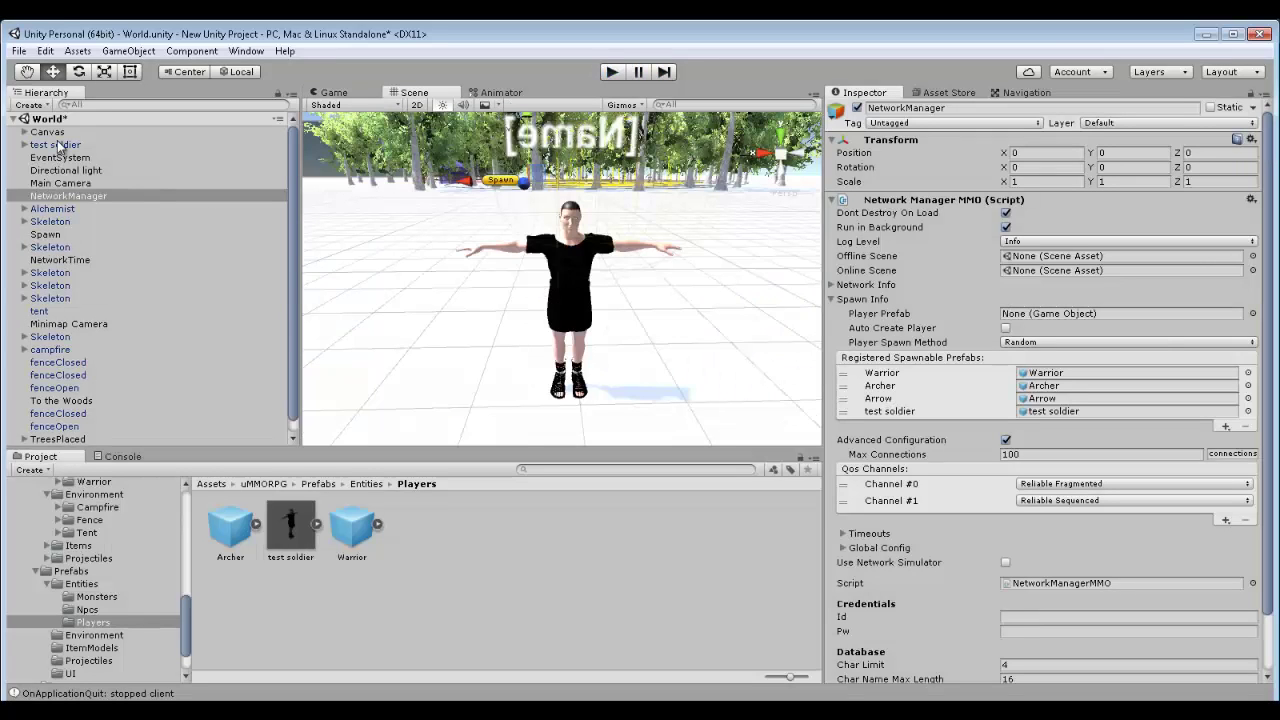
- Assign Controller from the Soldier animations folder to the Animator of the test soldier in the scene
left_click(290, 527)
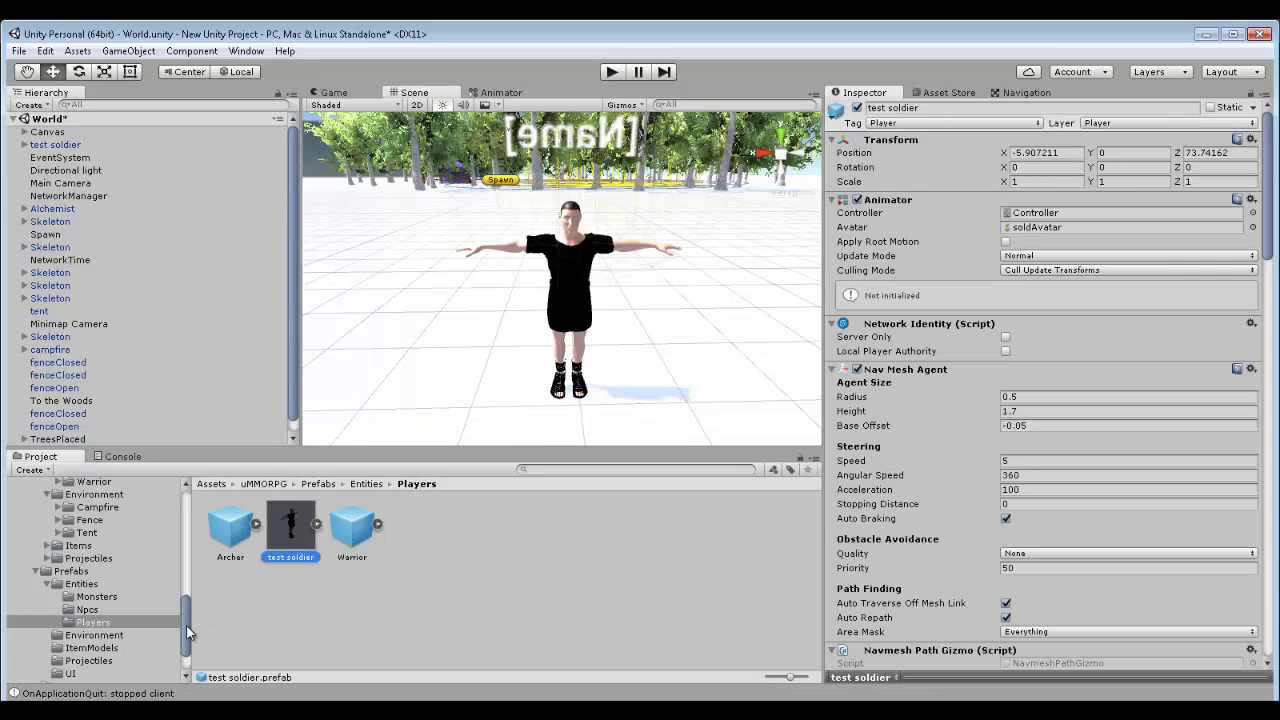
scroll(188, 601, "up", 5)
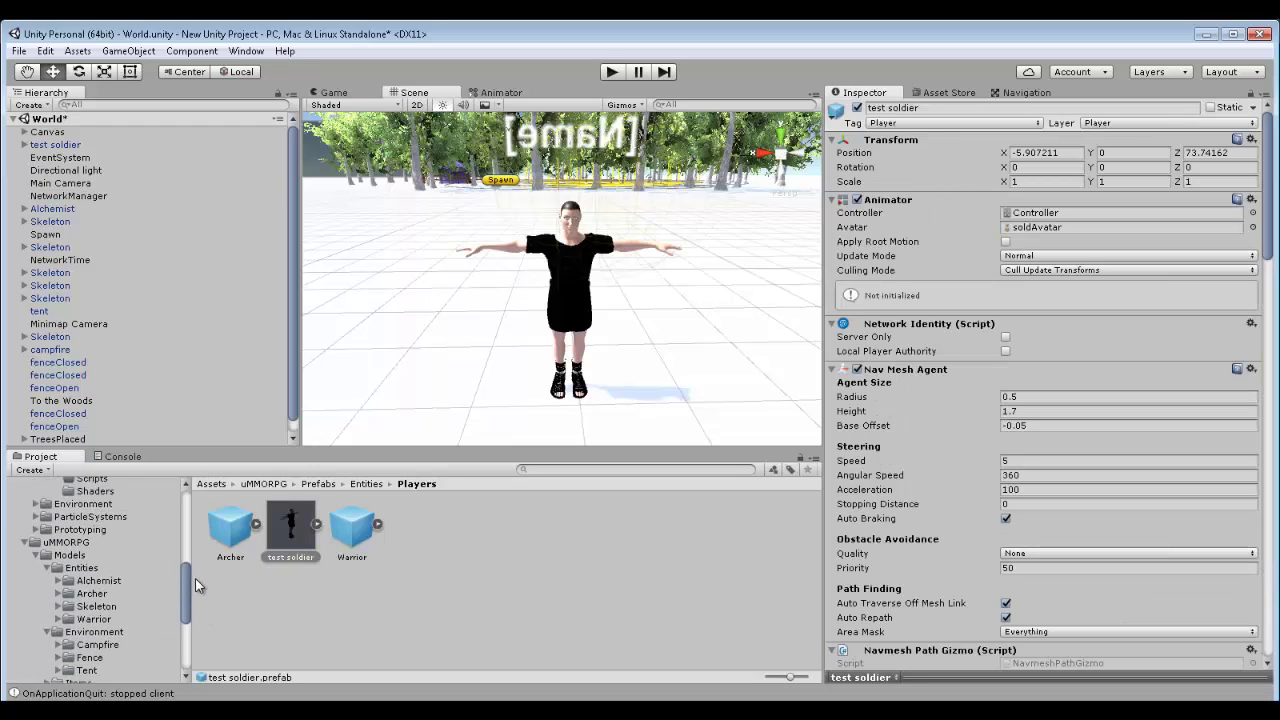
scroll(197, 575, "up", 4)
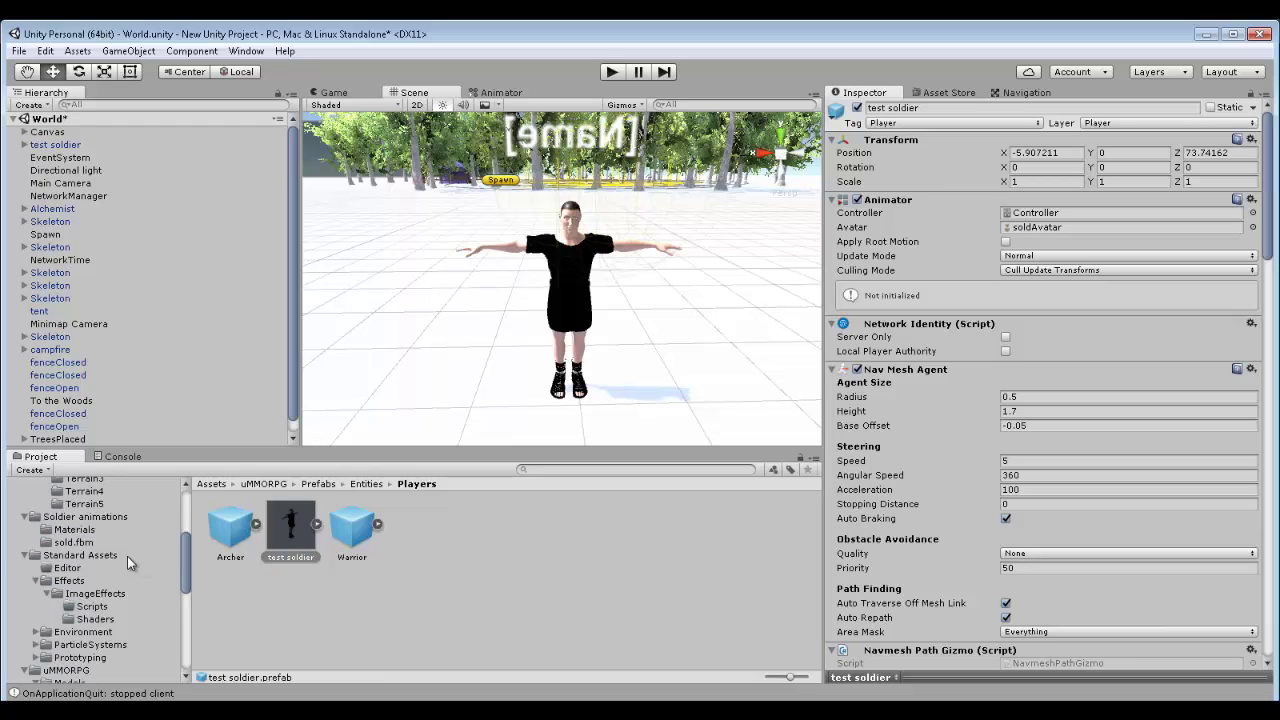
left_click(80, 555)
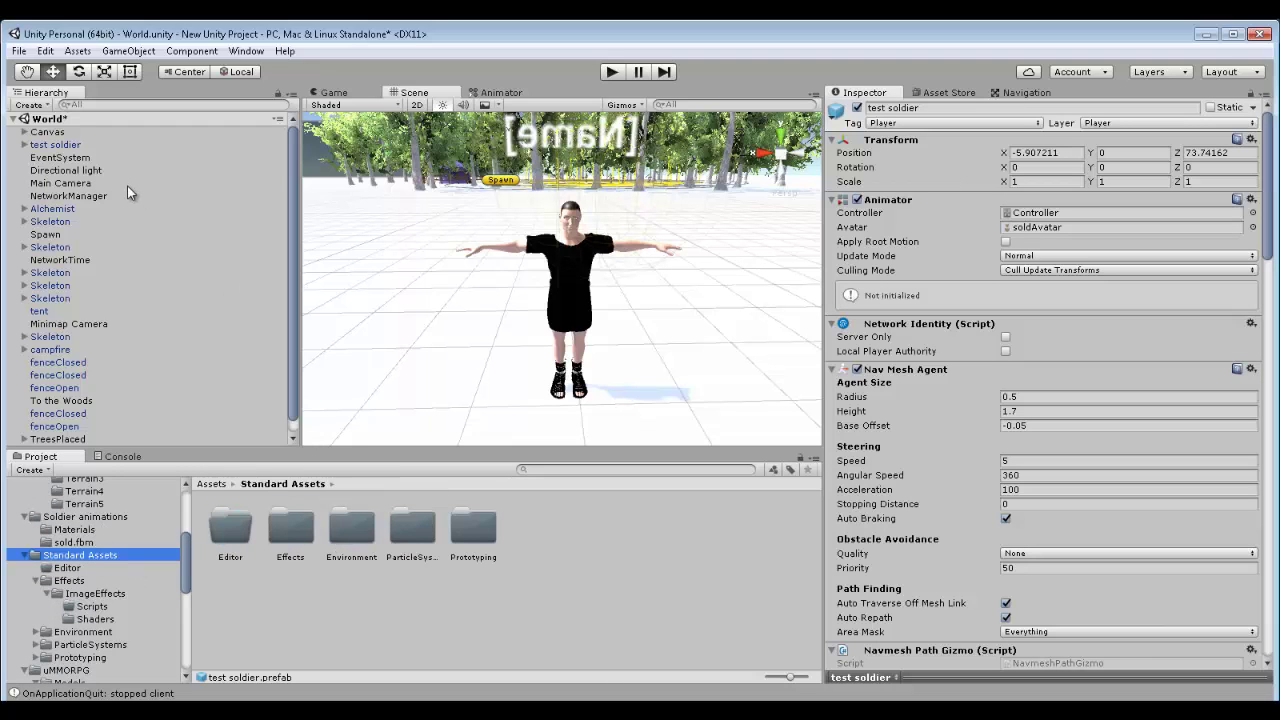
key("Up")
key("Up")
key("Up")
left_click(55, 144)
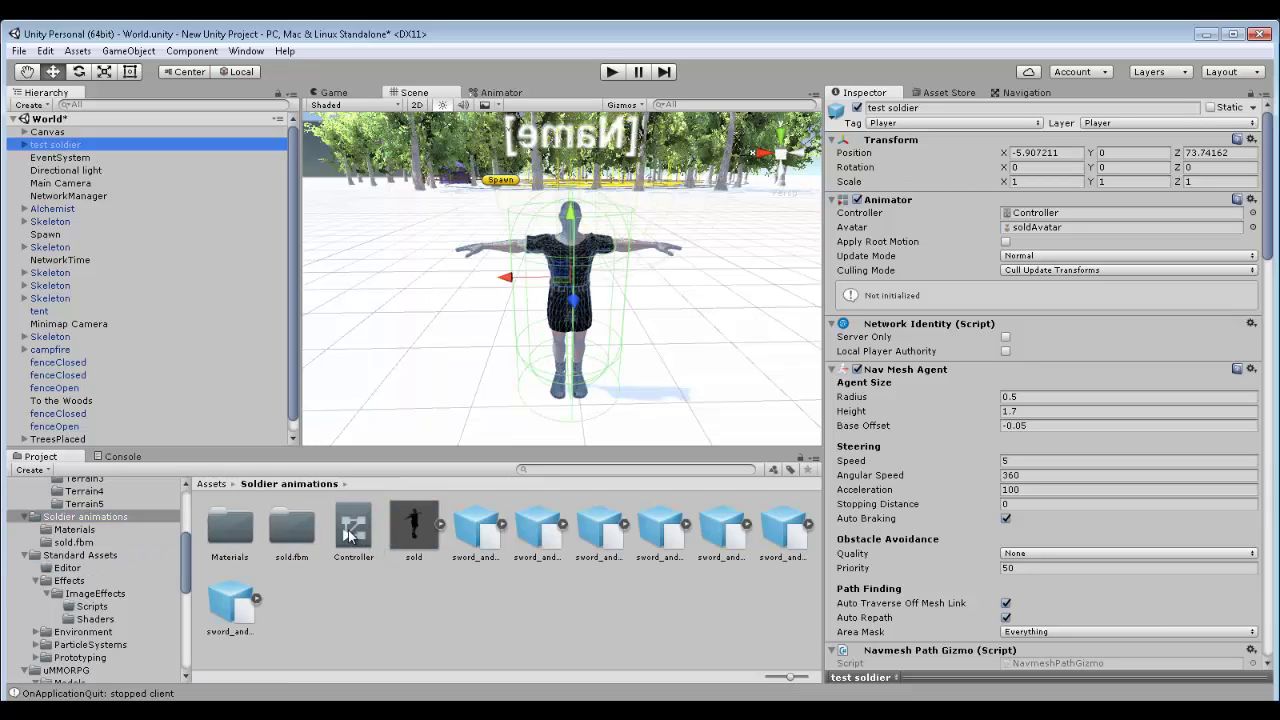
left_click(1040, 229)
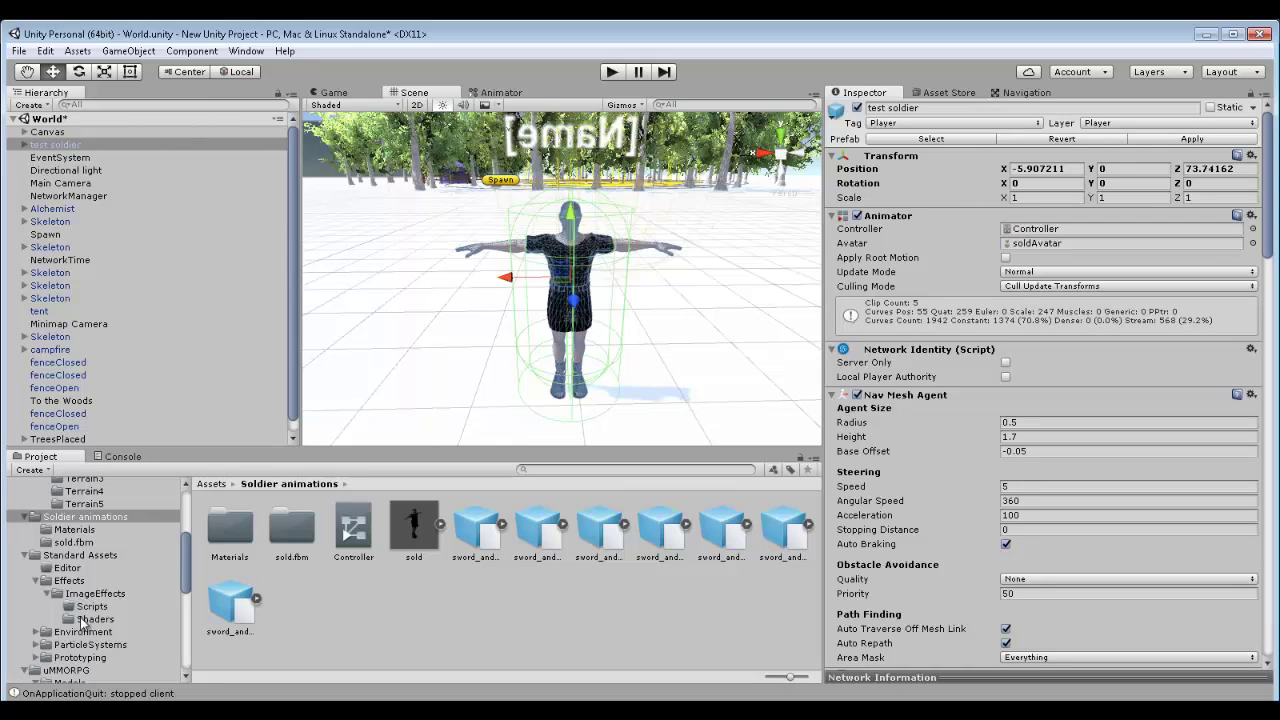
- Overwrite the test soldier prefab in the Players folder with the scene's test soldier again
scroll(188, 542, "down", 5)
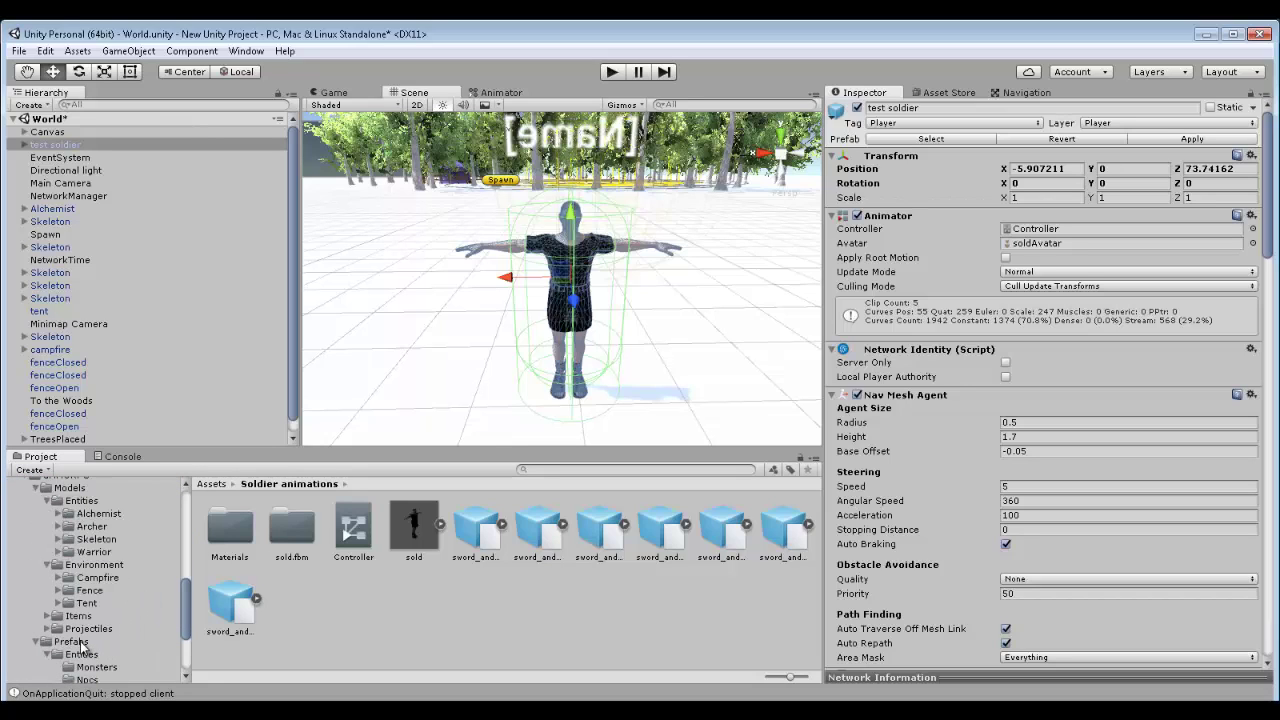
left_click(88, 642)
double_click(230, 527)
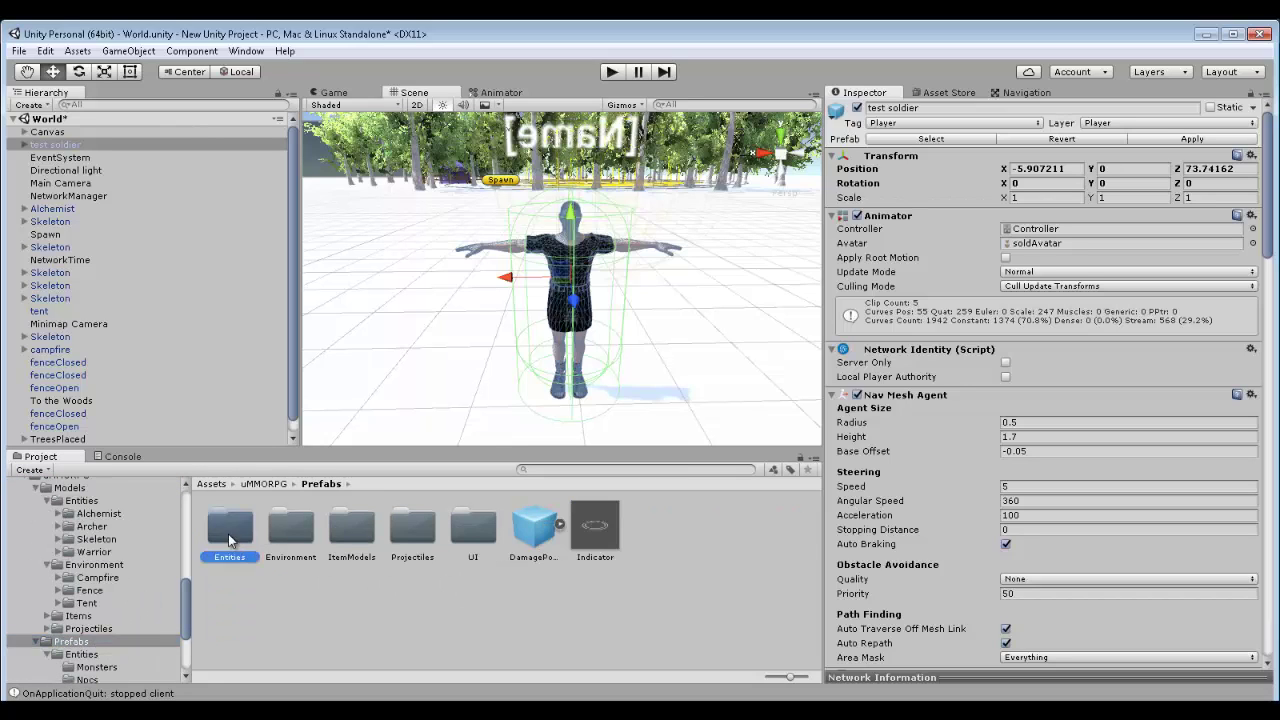
double_click(351, 527)
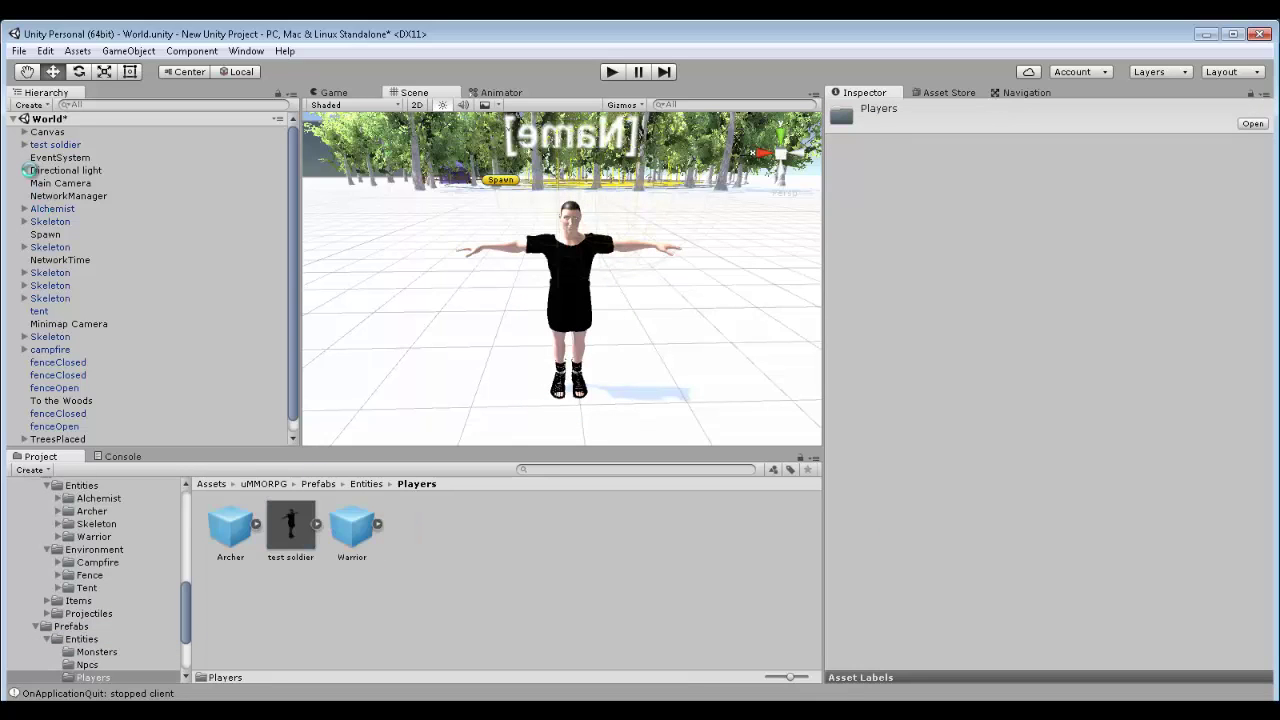
left_click(269, 524)
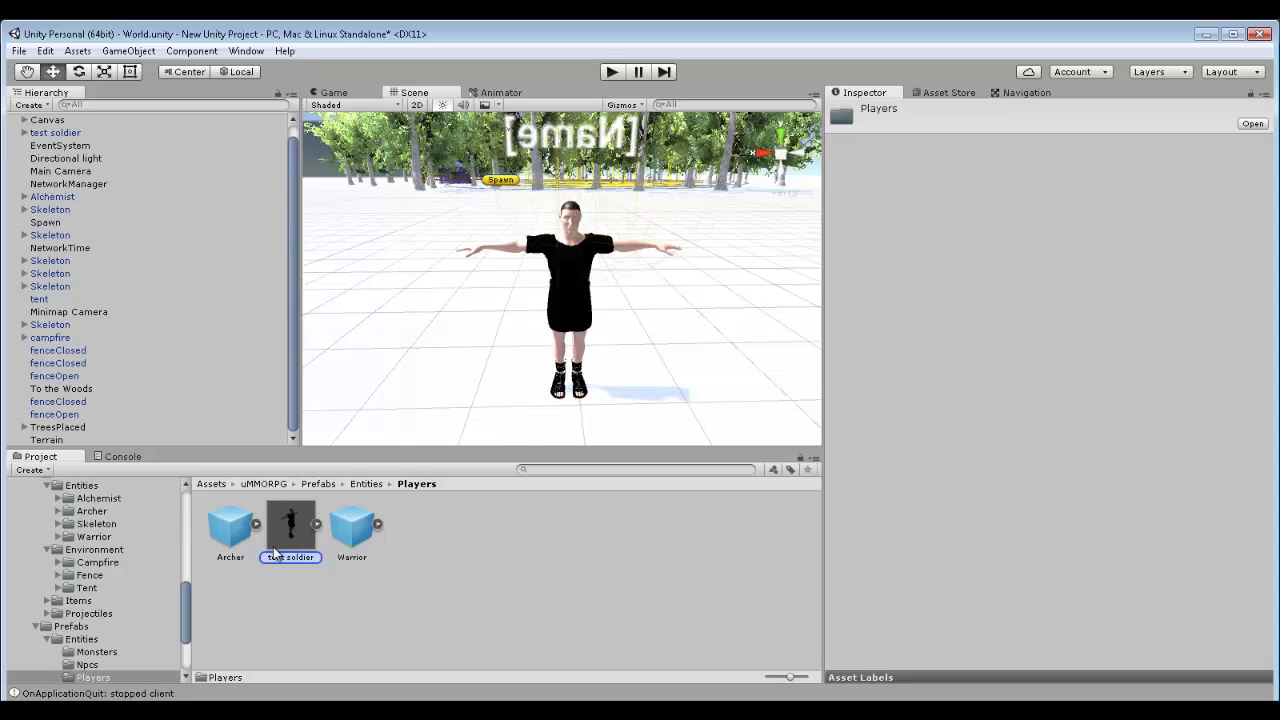
key("Return")
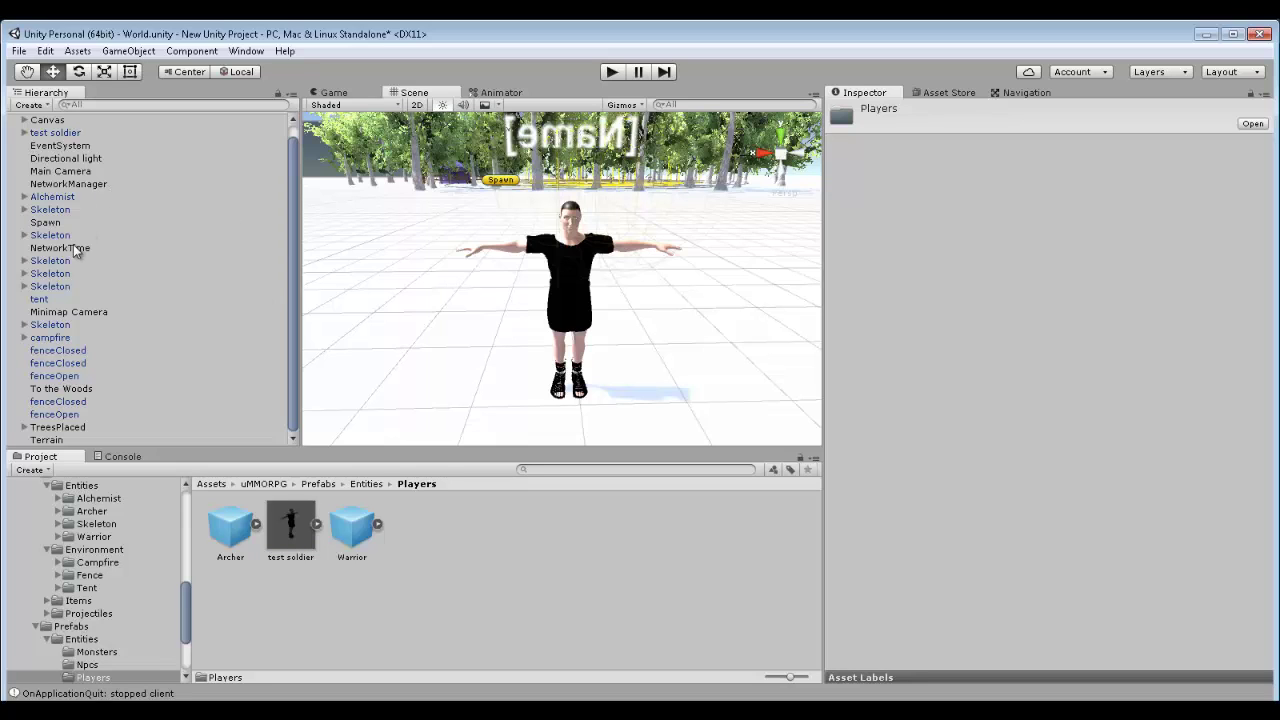
- Play-test the ghh character's movement and combat in the world, stop the game and minimise the editor
left_click(78, 185)
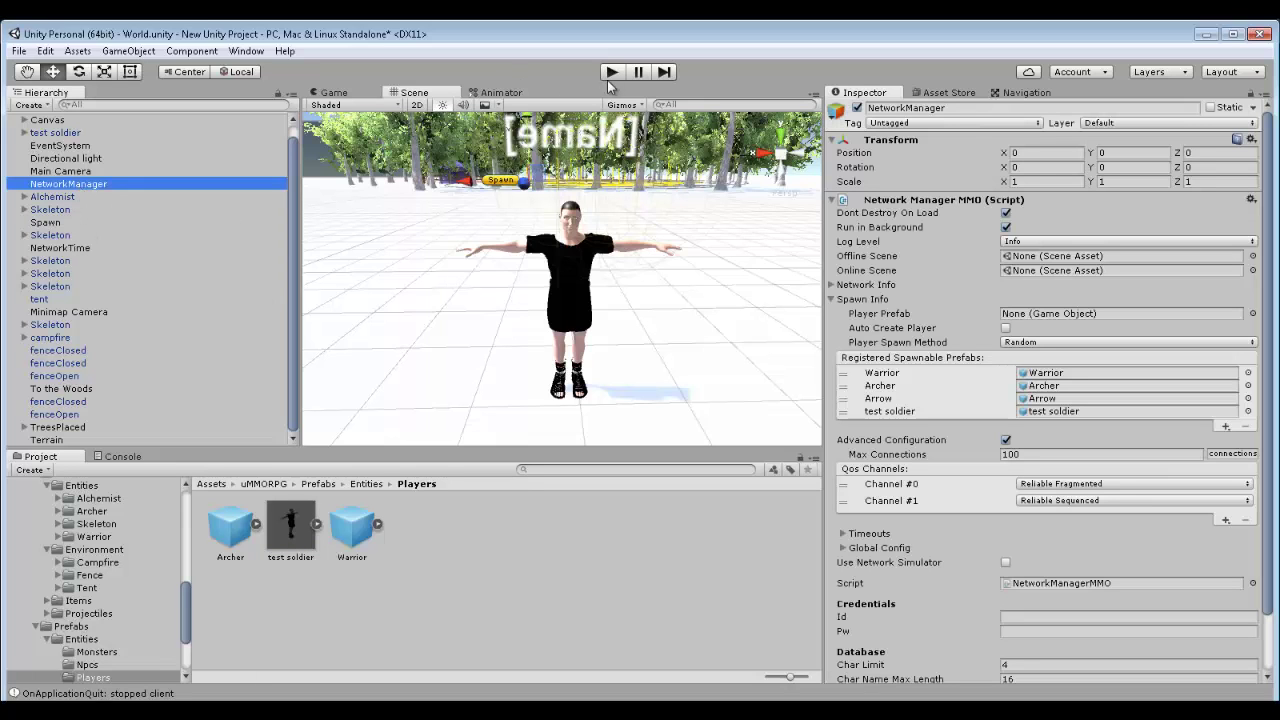
left_click(611, 72)
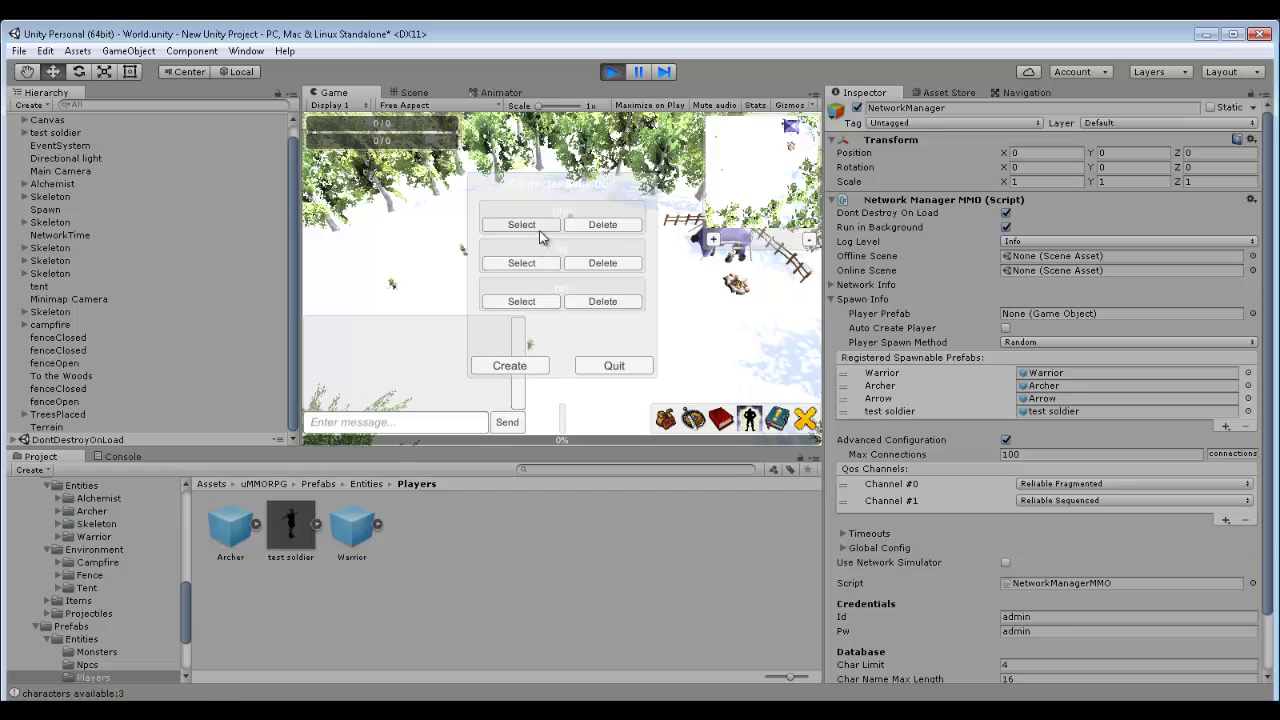
left_click(538, 227)
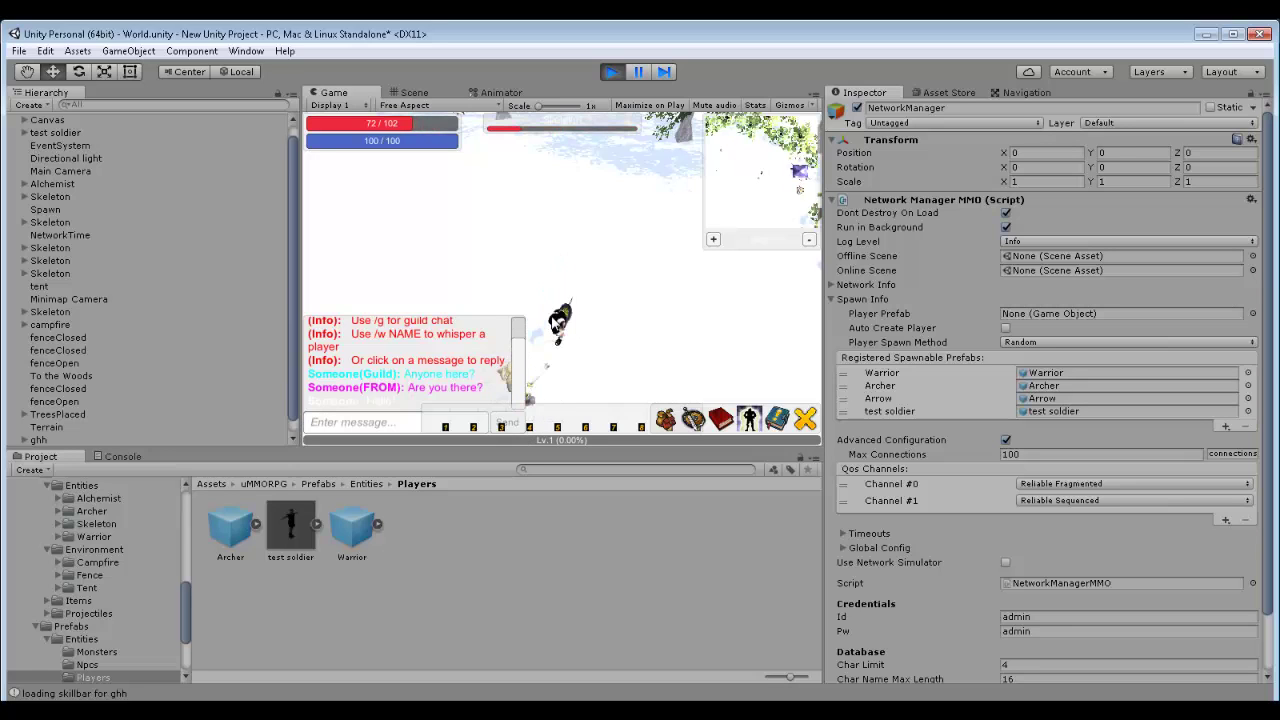
left_click(610, 74)
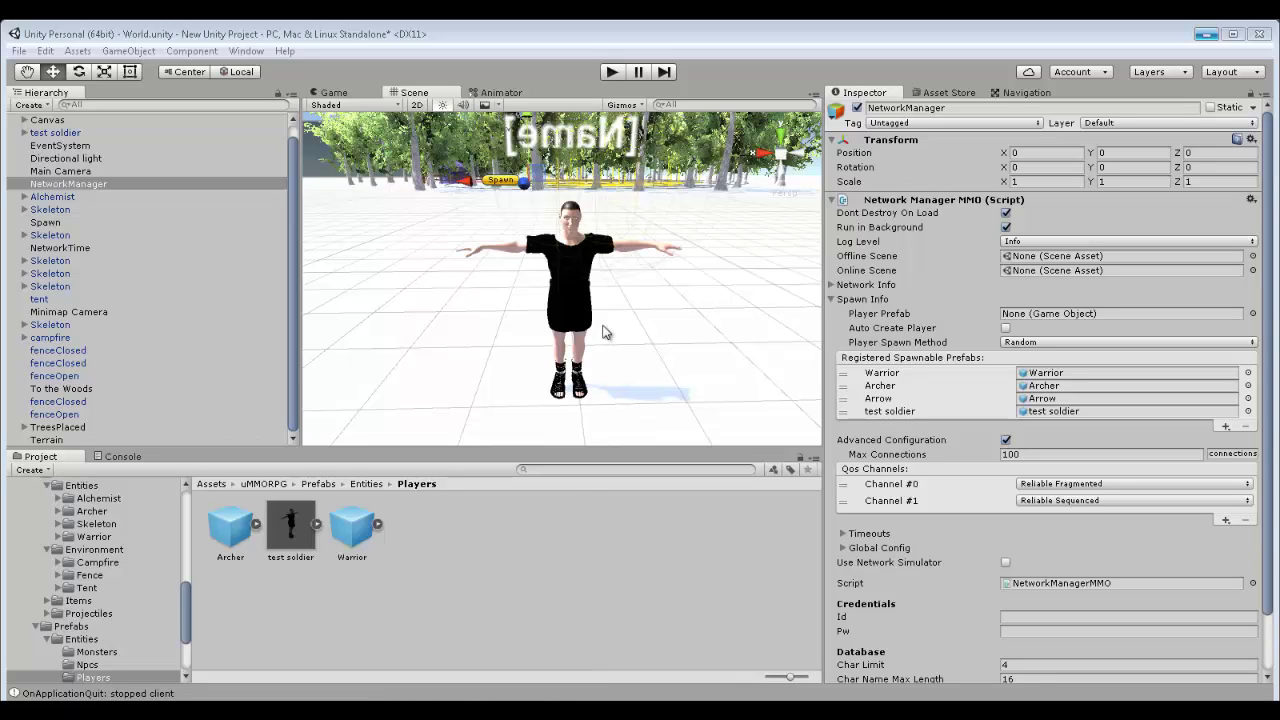
key("super+Down")
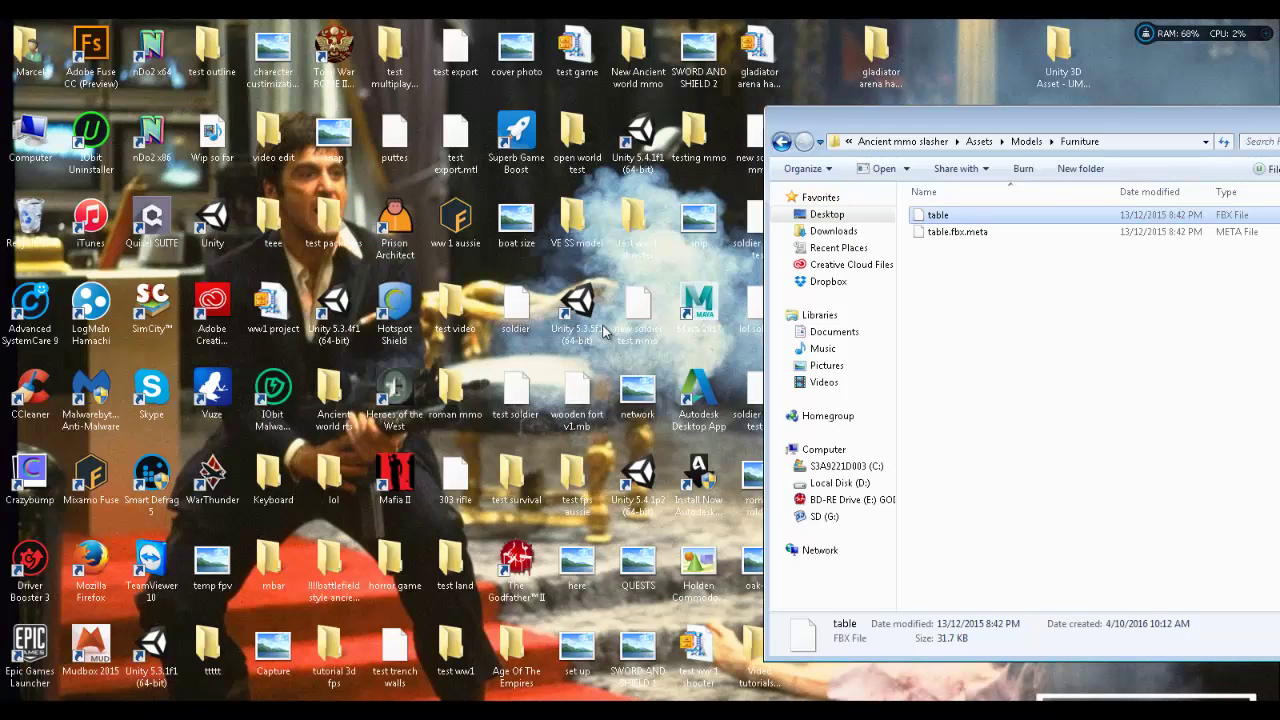